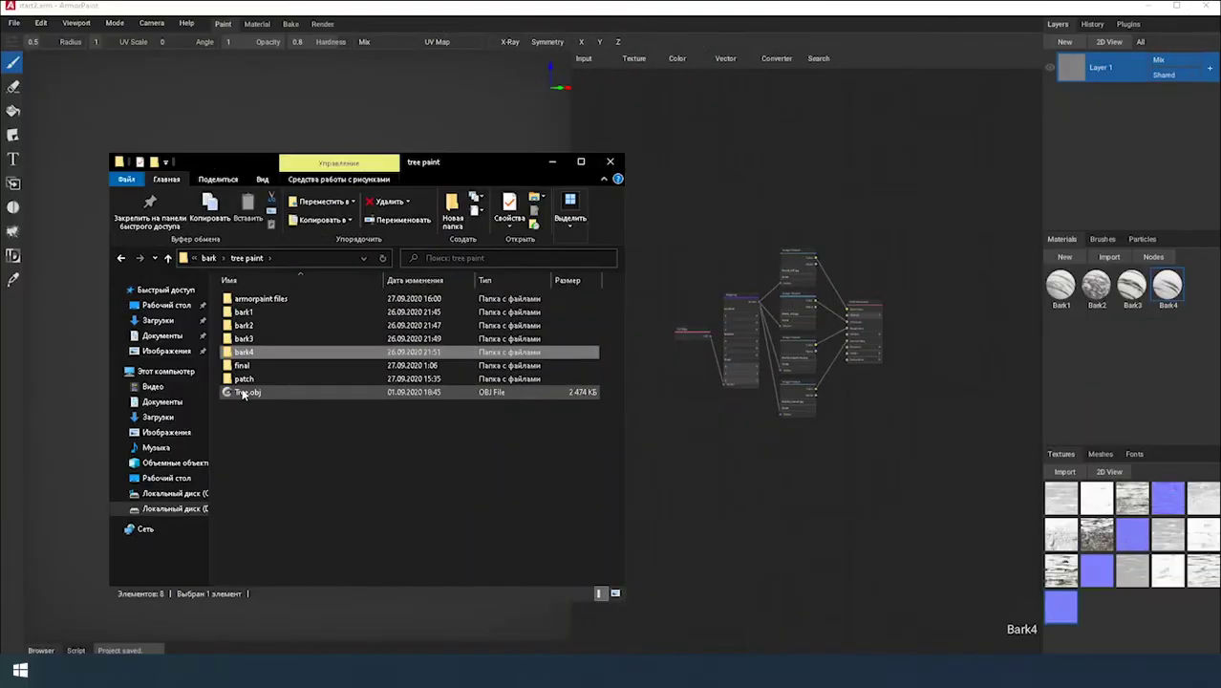
# Step: Import the Tree.obj mesh from the tree paint folder, splitting it by Material
pyautogui.moveTo(244, 393); pyautogui.dragTo(75, 352)
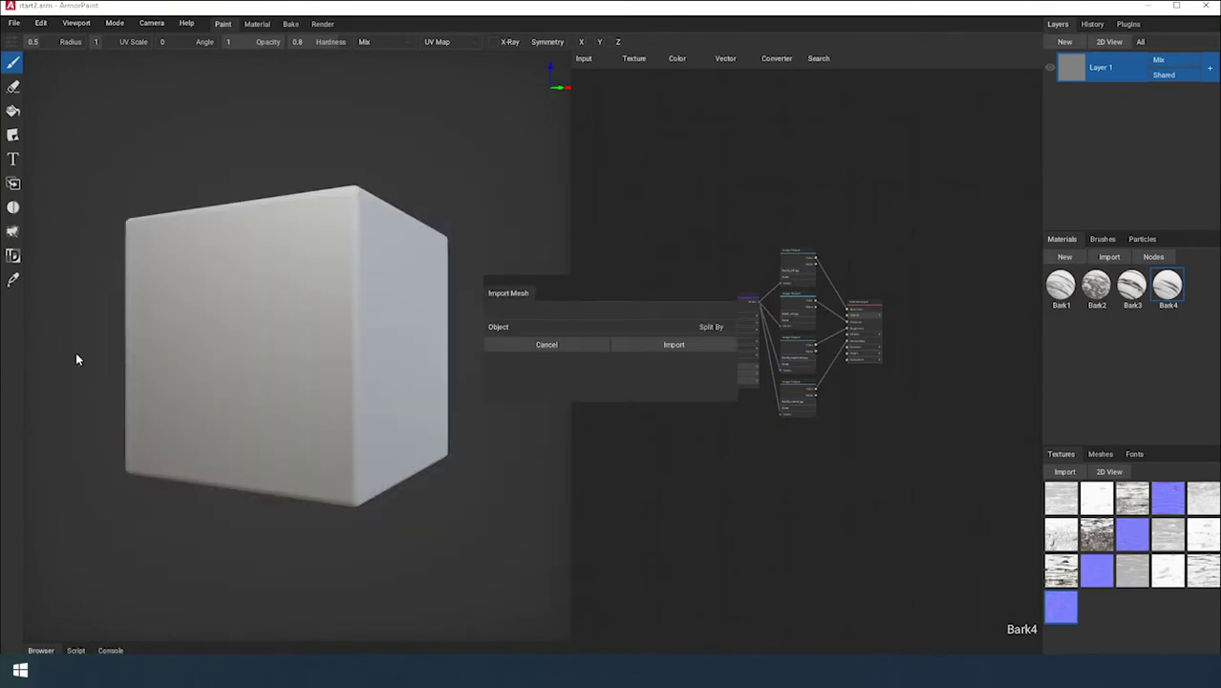
pyautogui.click(523, 325)
pyautogui.click(509, 377)
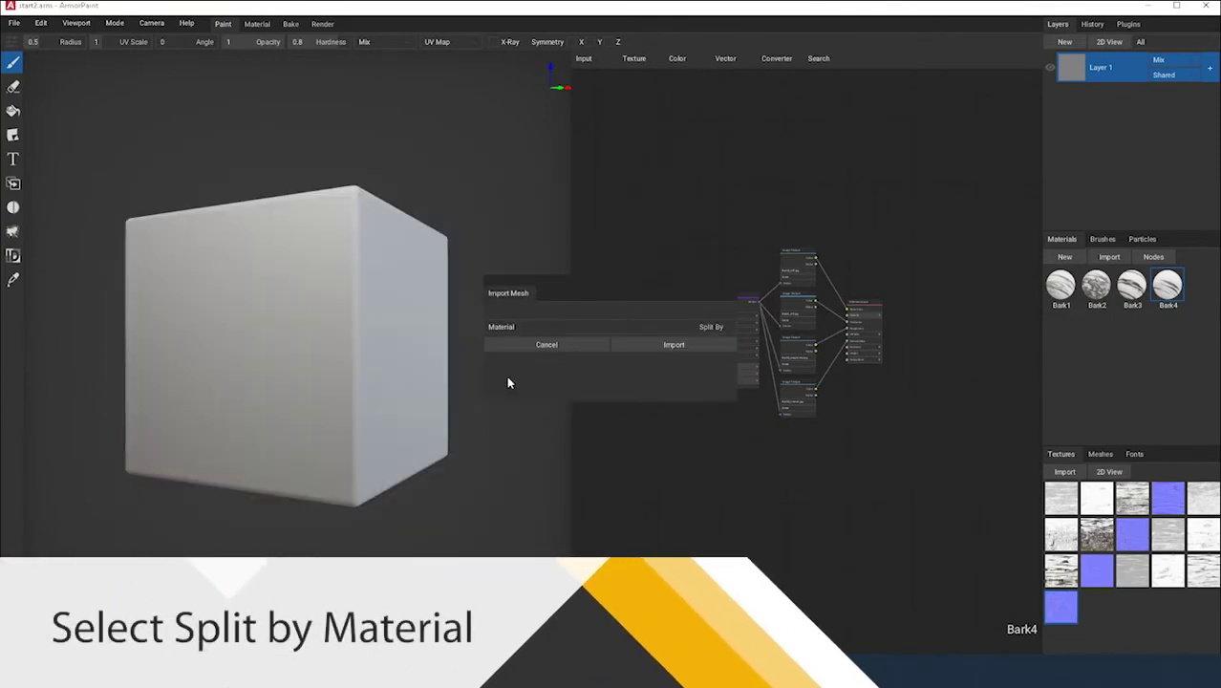
pyautogui.click(648, 346)
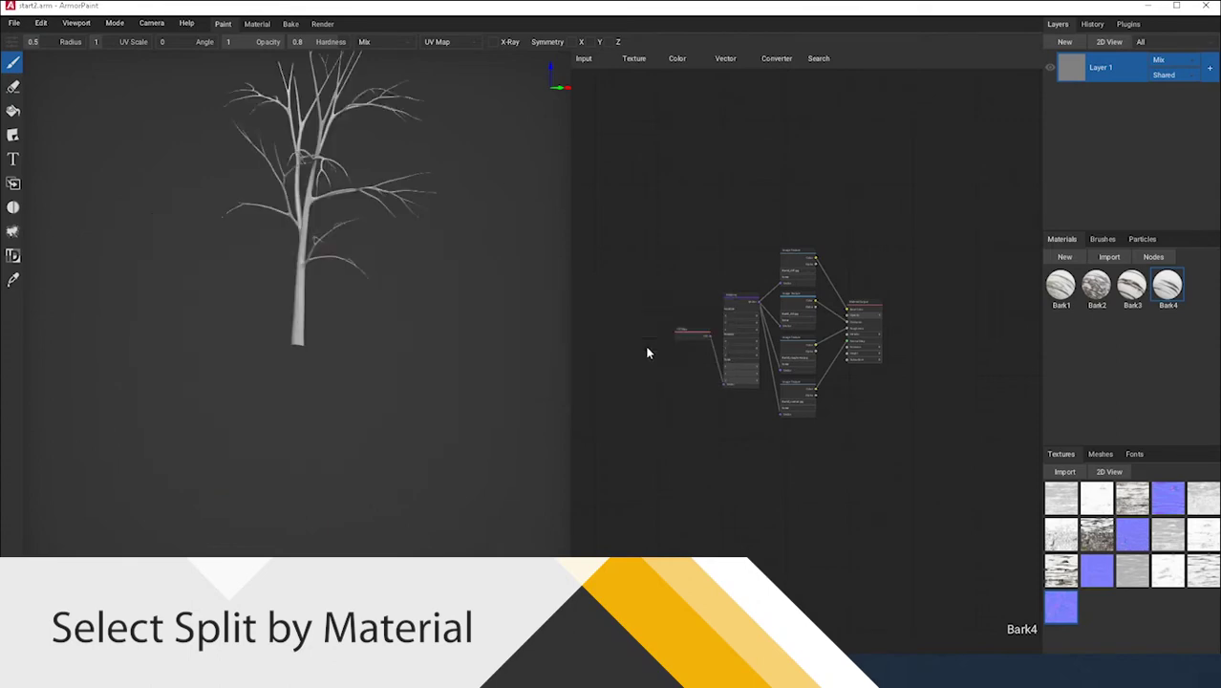
pyautogui.scroll(5, 353, 420)
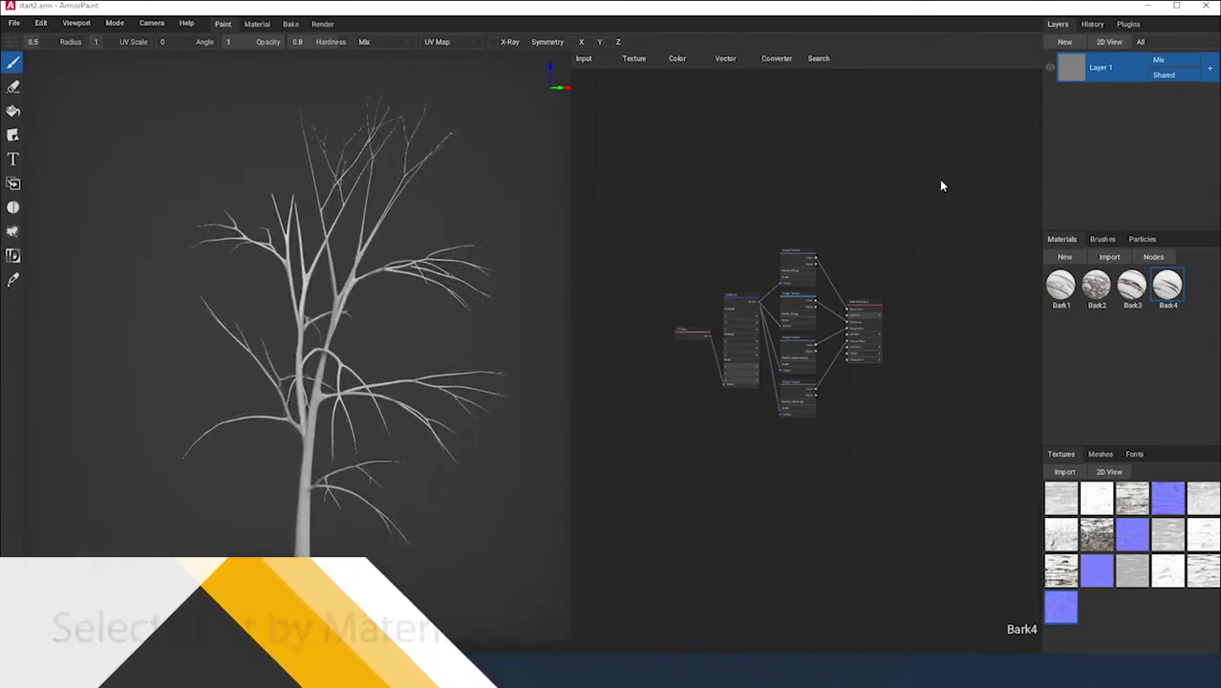
# Step: Close the material nodes and inspect the branch and trunk parts of the tree one by one using the layer filter
pyautogui.doubleClick(1163, 282)
pyautogui.moveTo(868, 231)
pyautogui.mouseDown(button='middle')
pyautogui.moveTo(868, 199)
pyautogui.moveTo(872, 224)
pyautogui.mouseUp(button='middle')
pyautogui.click(1181, 46)
pyautogui.click(1161, 78)
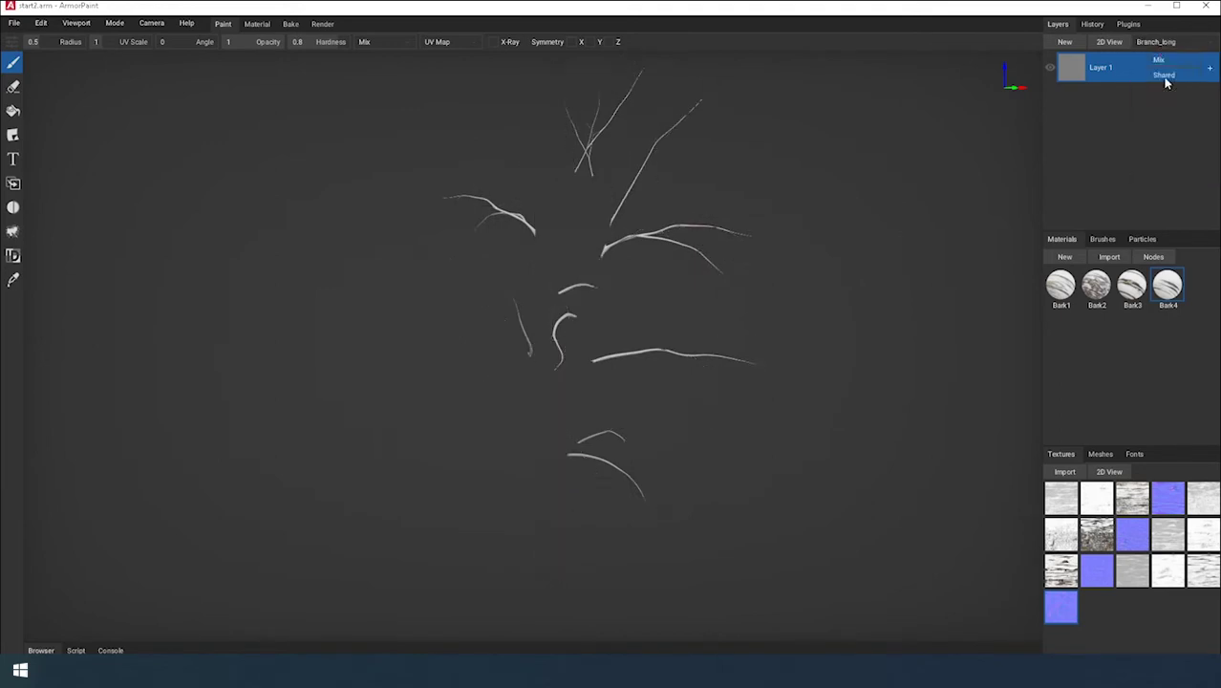
pyautogui.click(1156, 44)
pyautogui.click(1156, 91)
pyautogui.click(1157, 44)
pyautogui.click(1160, 105)
pyautogui.click(1156, 43)
pyautogui.click(1162, 46)
pyautogui.click(1164, 46)
pyautogui.click(1158, 126)
pyautogui.click(1158, 43)
pyautogui.click(1154, 143)
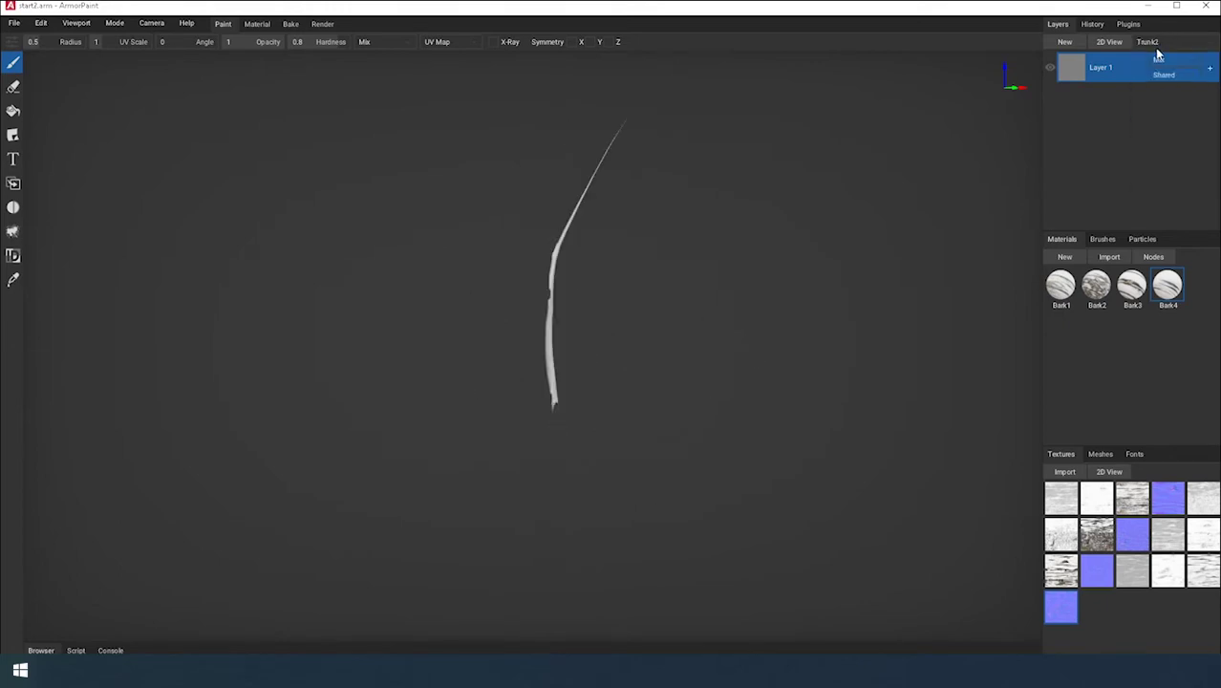
# Step: Filter the layers to the Branch_short slot and frame a few short branches closely
pyautogui.click(1155, 44)
pyautogui.click(1162, 130)
pyautogui.moveTo(836, 230); pyautogui.dragTo(828, 243, button='middle')
pyautogui.scroll(5, 590, 410)
pyautogui.moveTo(578, 411); pyautogui.dragTo(562, 447, button='right')
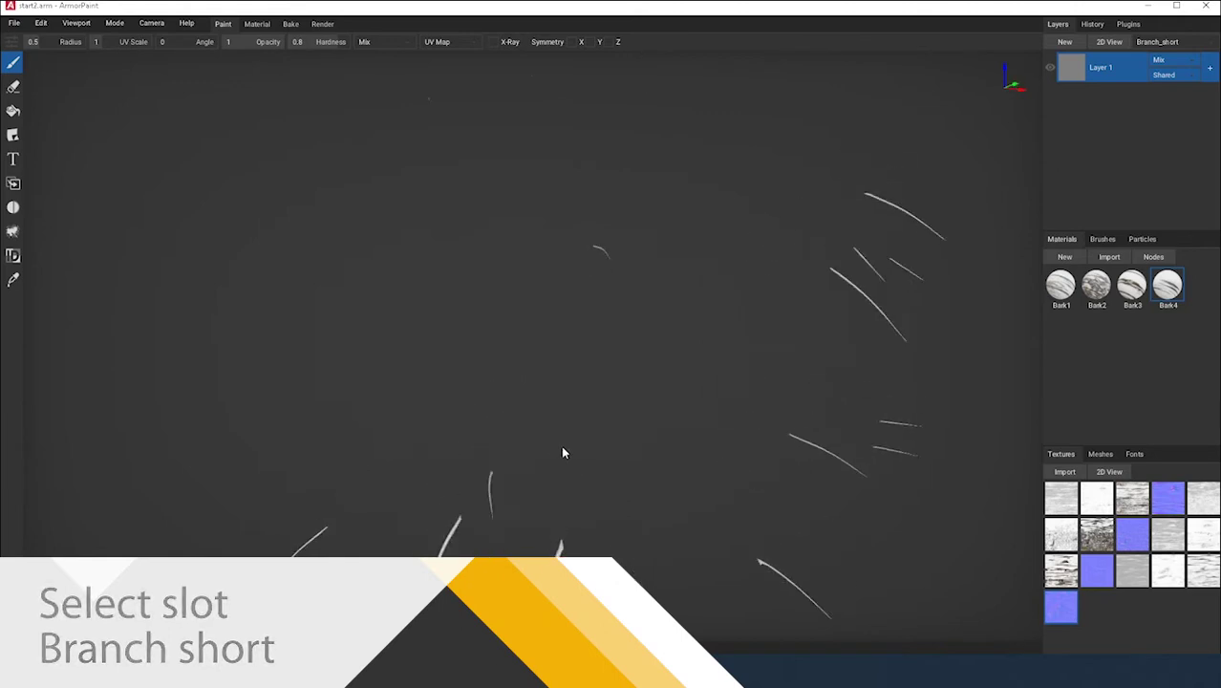
pyautogui.moveTo(563, 447); pyautogui.dragTo(567, 429, button='middle')
pyautogui.moveTo(566, 410); pyautogui.dragTo(564, 432, button='right')
pyautogui.scroll(2, 566, 435)
pyautogui.moveTo(570, 446); pyautogui.dragTo(562, 407, button='middle')
pyautogui.scroll(3, 542, 384)
pyautogui.scroll(-2, 541, 382)
pyautogui.scroll(1, 542, 381)
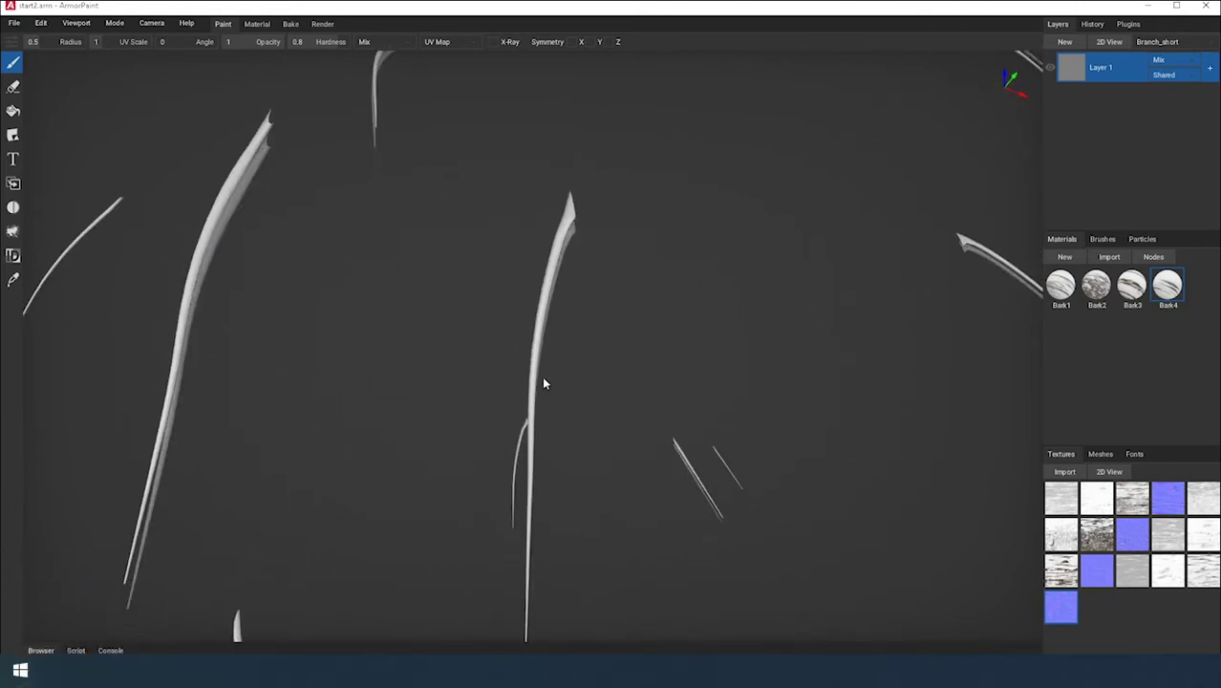
pyautogui.moveTo(543, 378); pyautogui.dragTo(544, 365, button='right')
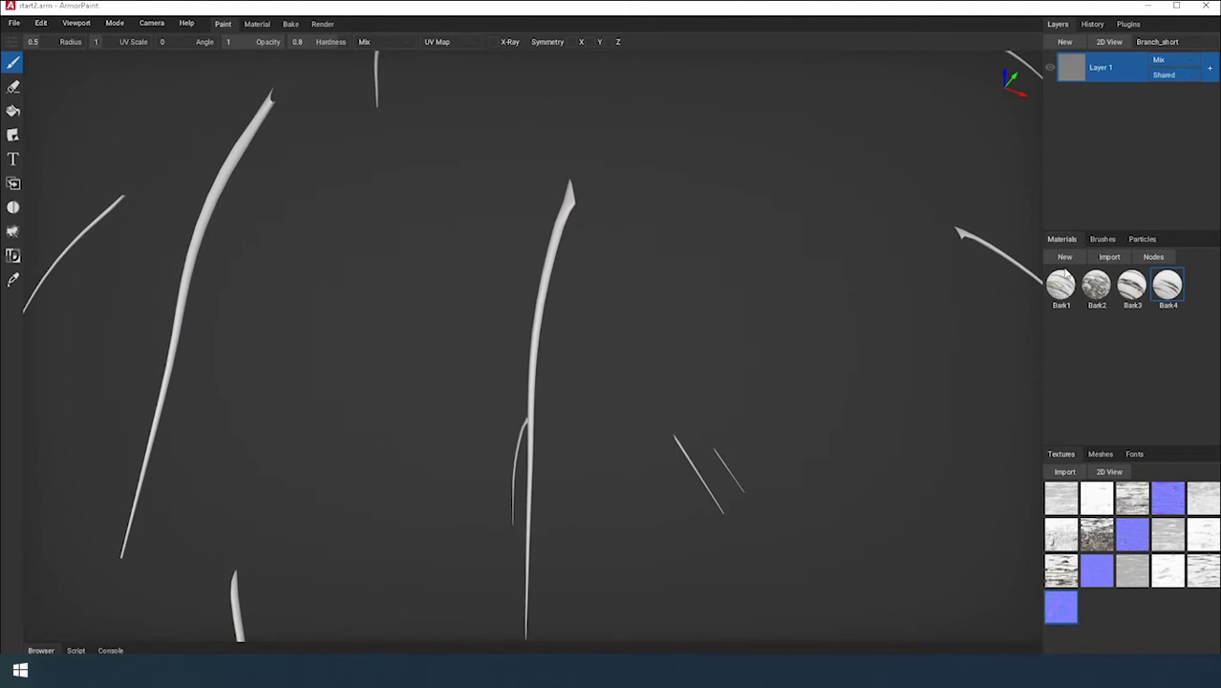
# Step: Open the Bark4 material nodes and apply Bark4 to the short branches as a new fill layer
pyautogui.doubleClick(1169, 290)
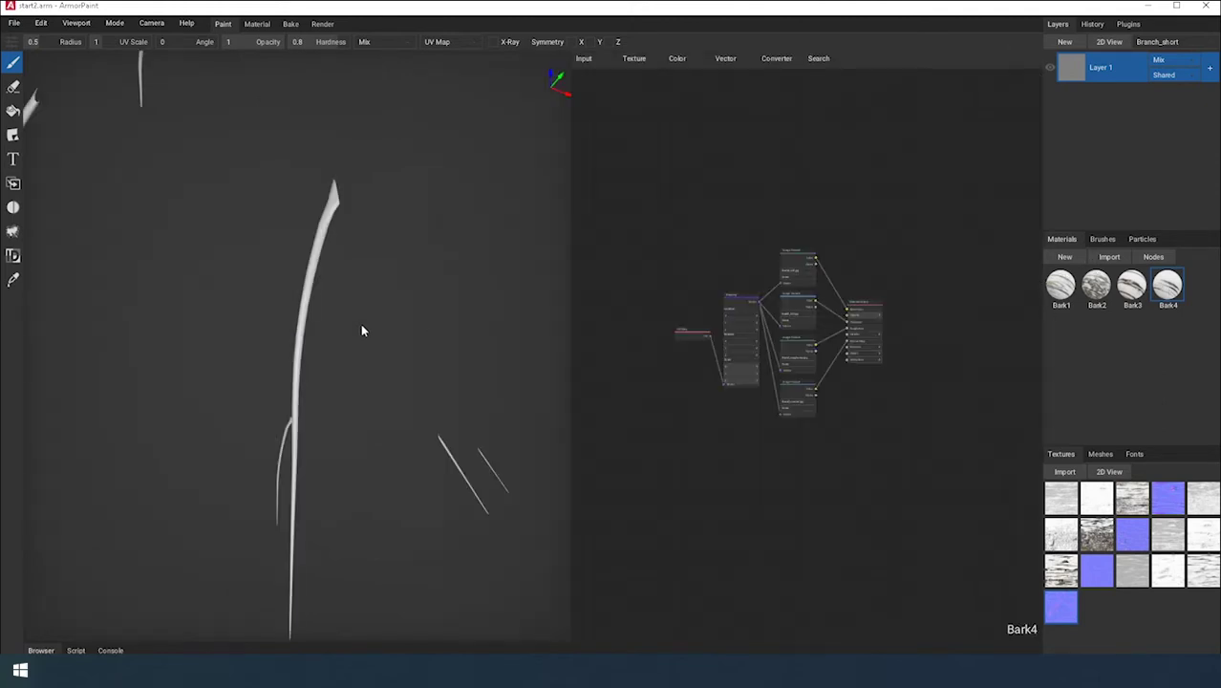
pyautogui.moveTo(361, 331); pyautogui.dragTo(362, 330, button='middle')
pyautogui.moveTo(1174, 295); pyautogui.dragTo(177, 207)
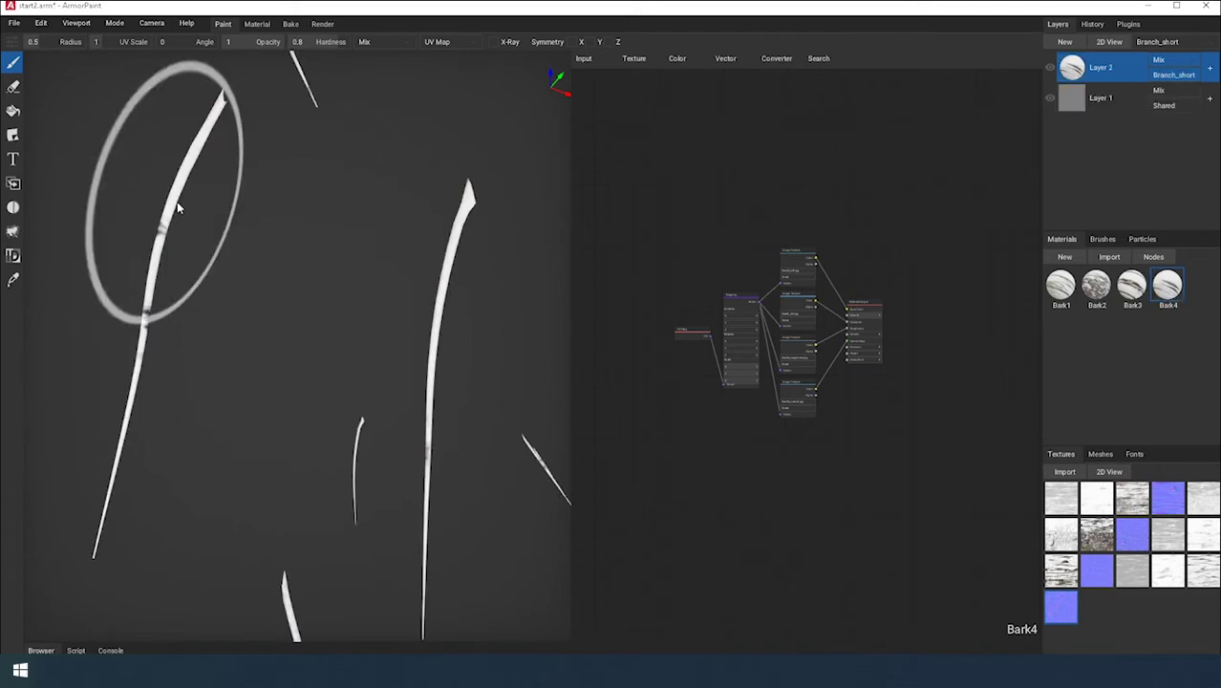
# Step: Open the 2D view of Layer 2, enlarge it, and bring the Bark4 mapping node's scale values into view below
pyautogui.doubleClick(1073, 74)
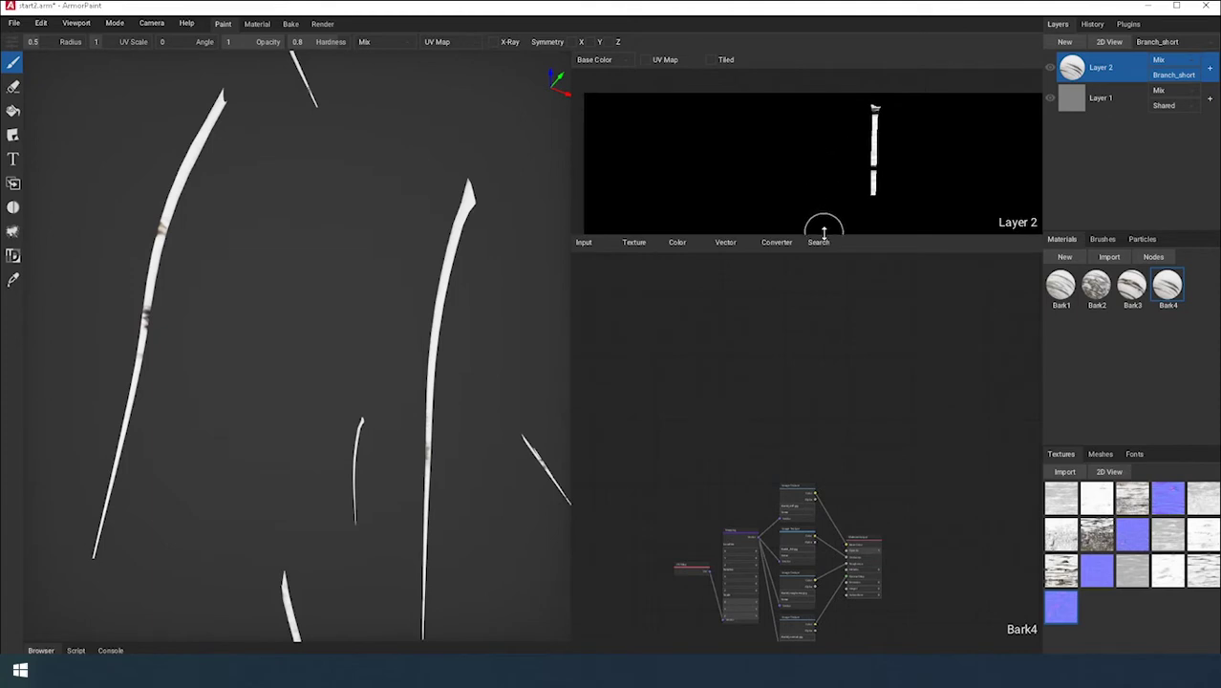
pyautogui.moveTo(823, 232); pyautogui.dragTo(825, 426)
pyautogui.scroll(-4, 826, 300)
pyautogui.scroll(4, 762, 355)
pyautogui.moveTo(762, 356); pyautogui.dragTo(781, 166, button='middle')
pyautogui.moveTo(769, 234); pyautogui.dragTo(765, 222, button='middle')
pyautogui.moveTo(789, 577); pyautogui.dragTo(790, 478, button='middle')
pyautogui.moveTo(903, 636); pyautogui.dragTo(884, 445, button='middle')
pyautogui.scroll(4, 879, 614)
pyautogui.moveTo(701, 541); pyautogui.dragTo(732, 617, button='middle')
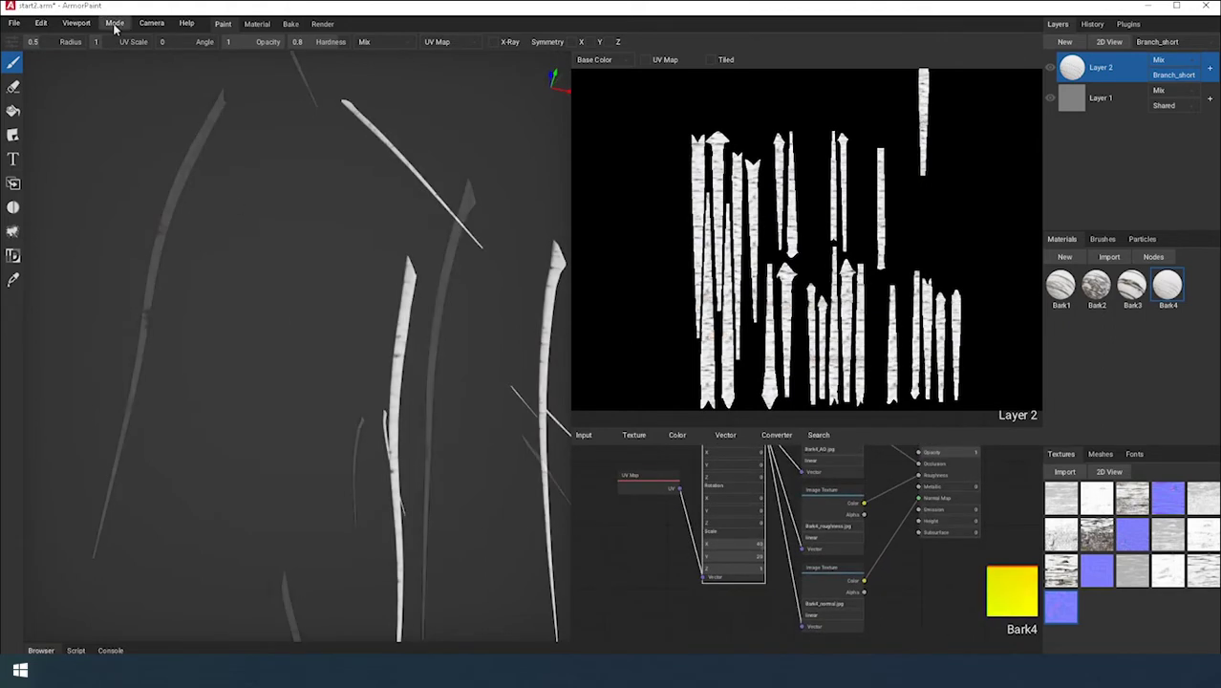
# Step: Set the texture resolution of Layer 2 to 8K
pyautogui.click(114, 23)
pyautogui.moveTo(151, 23)
pyautogui.moveTo(150, 344); pyautogui.dragTo(288, 431, button='right')
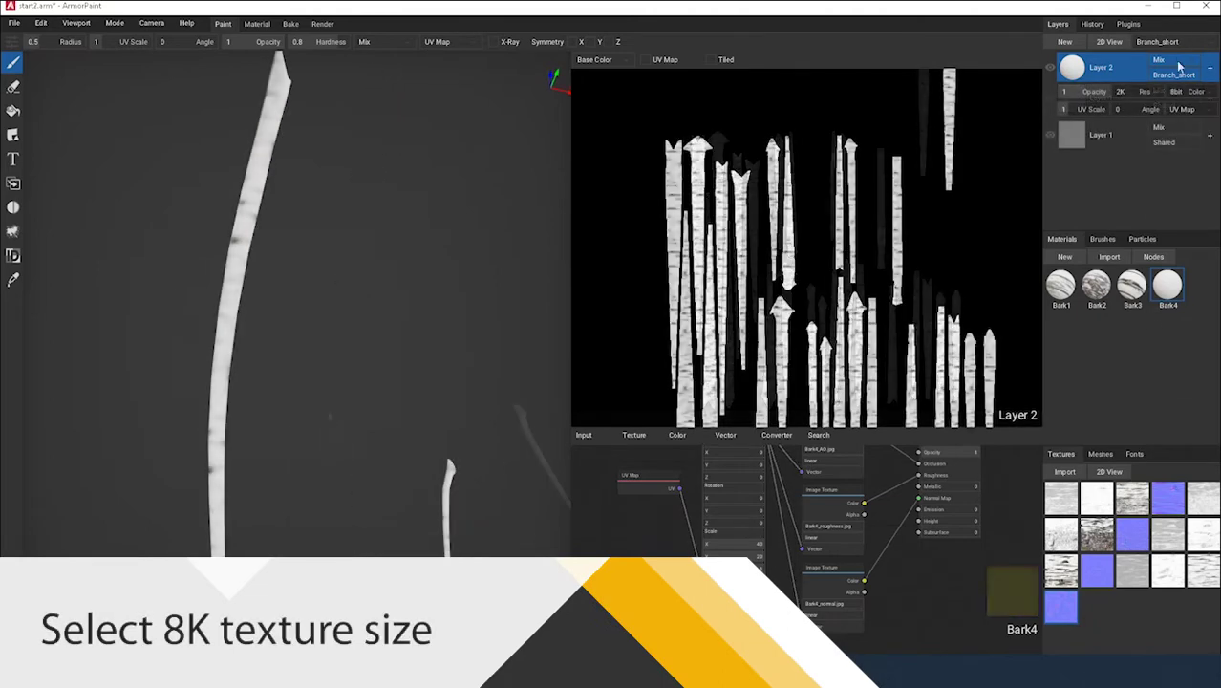
pyautogui.click(1121, 91)
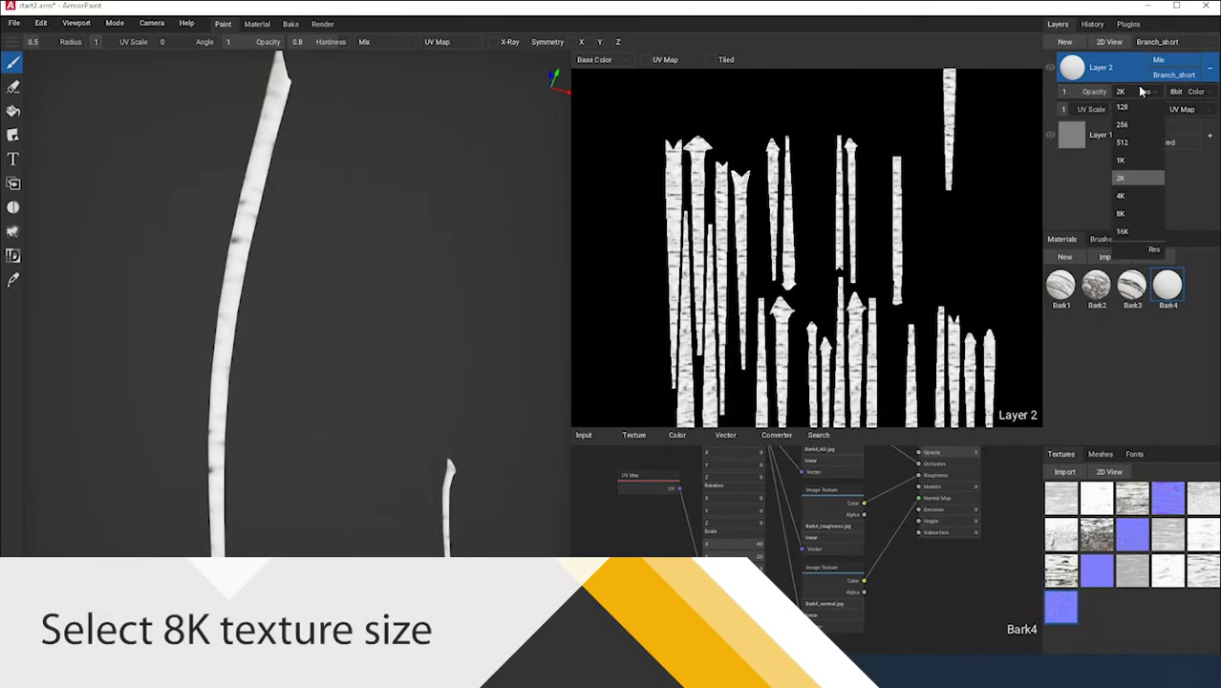
pyautogui.click(1120, 214)
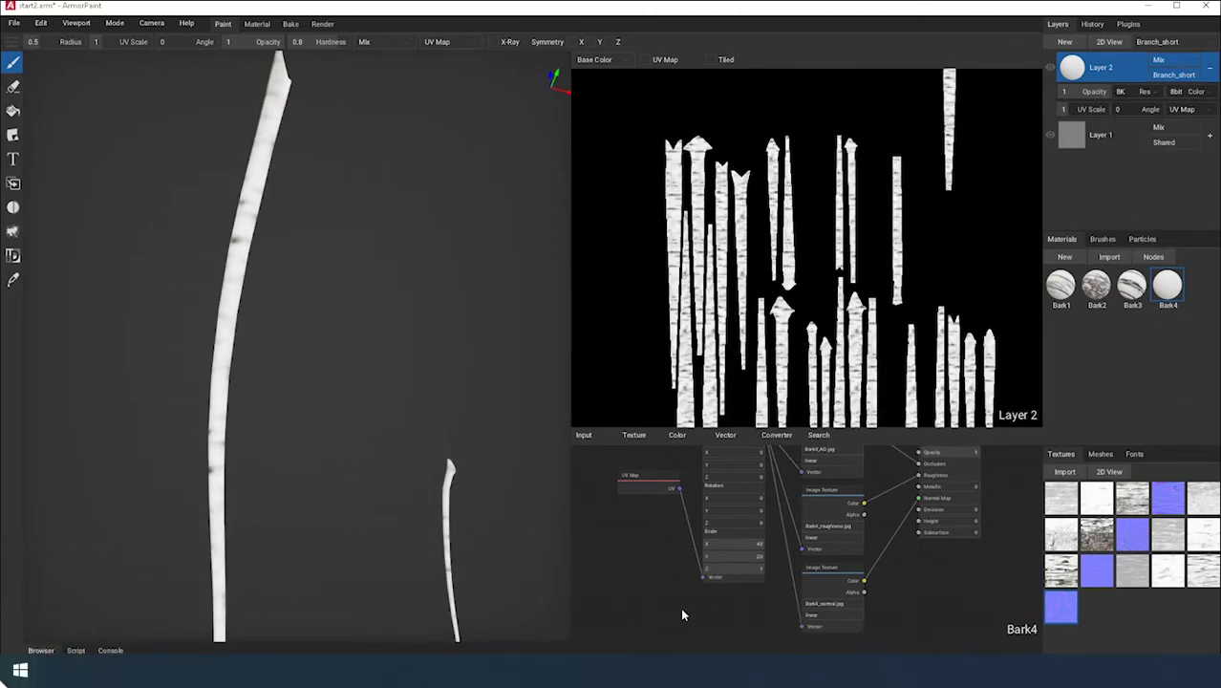
# Step: Set the X scale of the Bark4 mapping node to 40
pyautogui.click(762, 543)
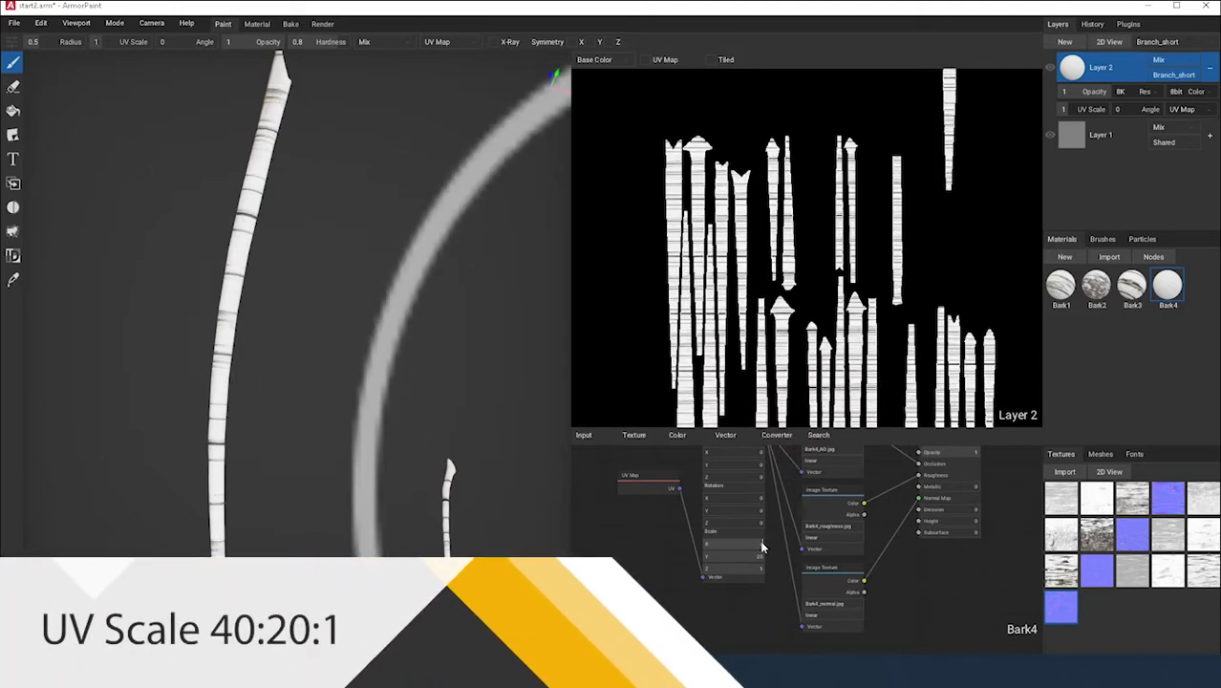
pyautogui.write('40')
pyautogui.press('Return')
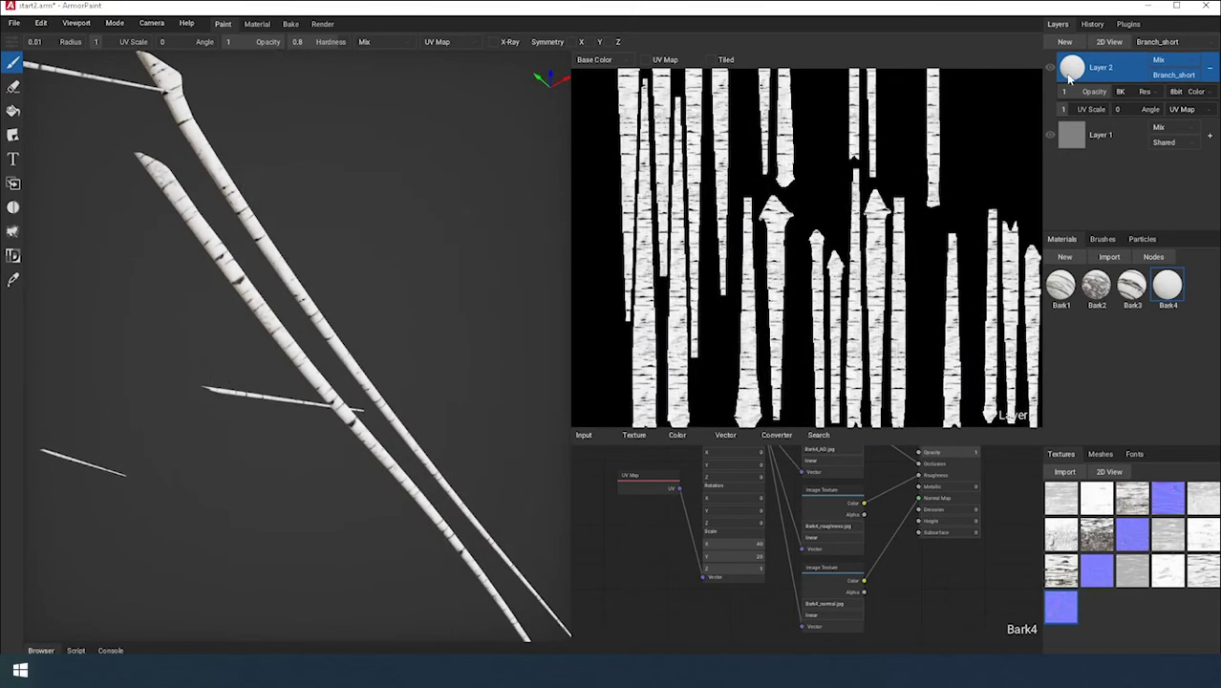
# Step: Convert Layer 2 from a fill layer to a paint layer
pyautogui.rightClick(1072, 74)
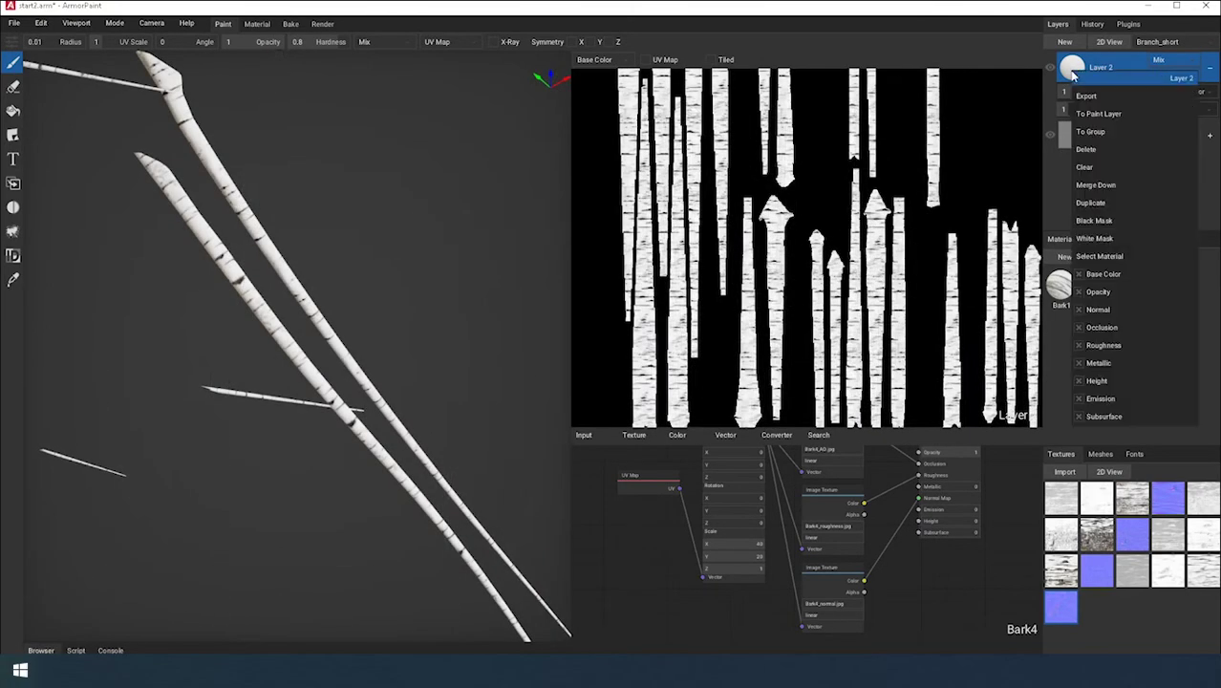
pyautogui.click(1099, 113)
pyautogui.scroll(-2, 340, 317)
pyautogui.moveTo(340, 317); pyautogui.dragTo(255, 305, button='right')
pyautogui.scroll(3, 255, 310)
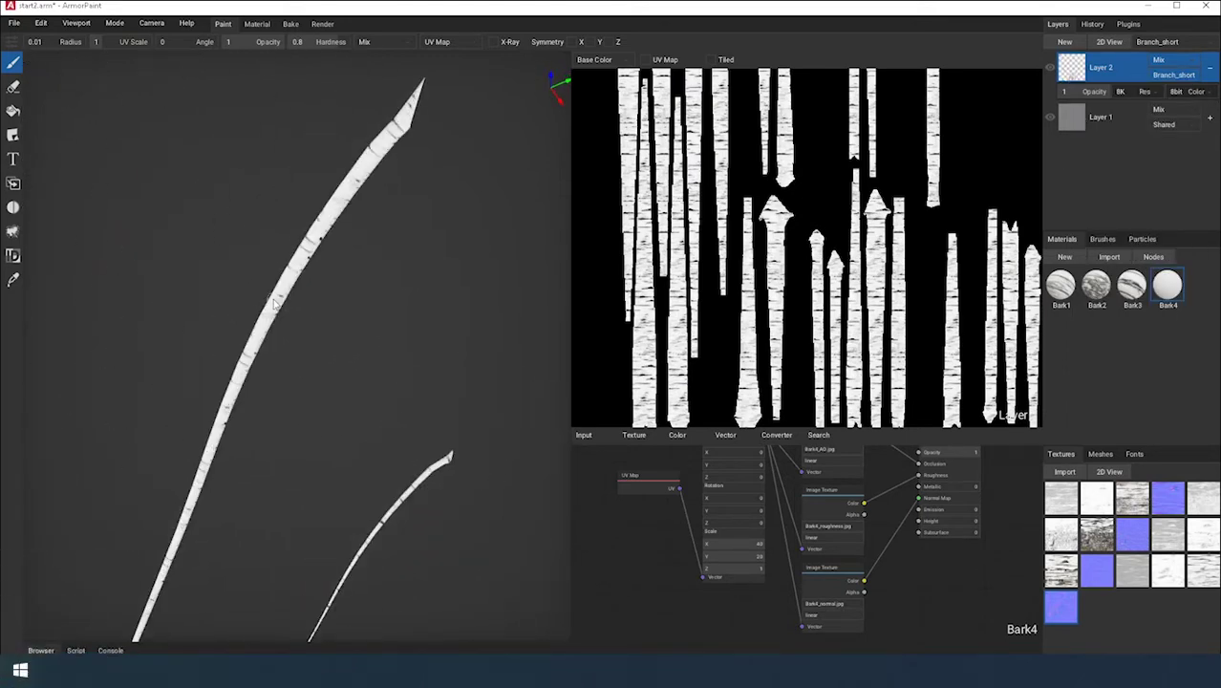
# Step: Filter the layers to the Branch_midle slot and apply Bark4 to those branches as a new fill layer
pyautogui.click(1156, 41)
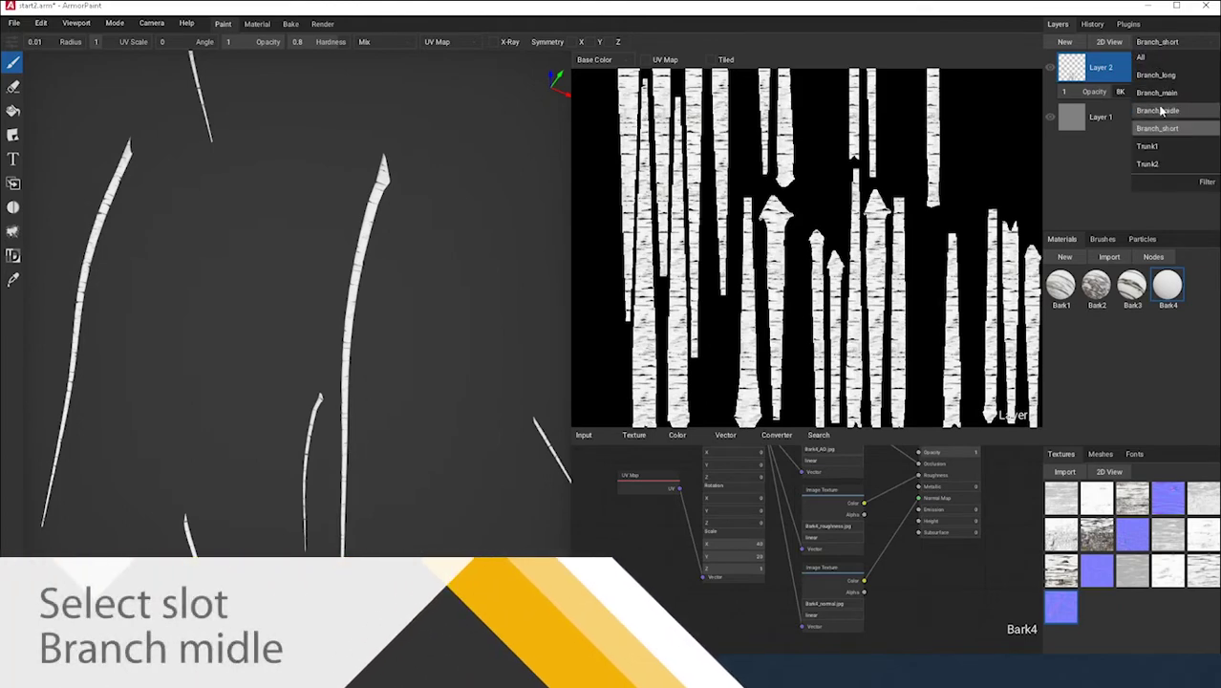
pyautogui.click(1158, 111)
pyautogui.moveTo(449, 228); pyautogui.dragTo(415, 248, button='right')
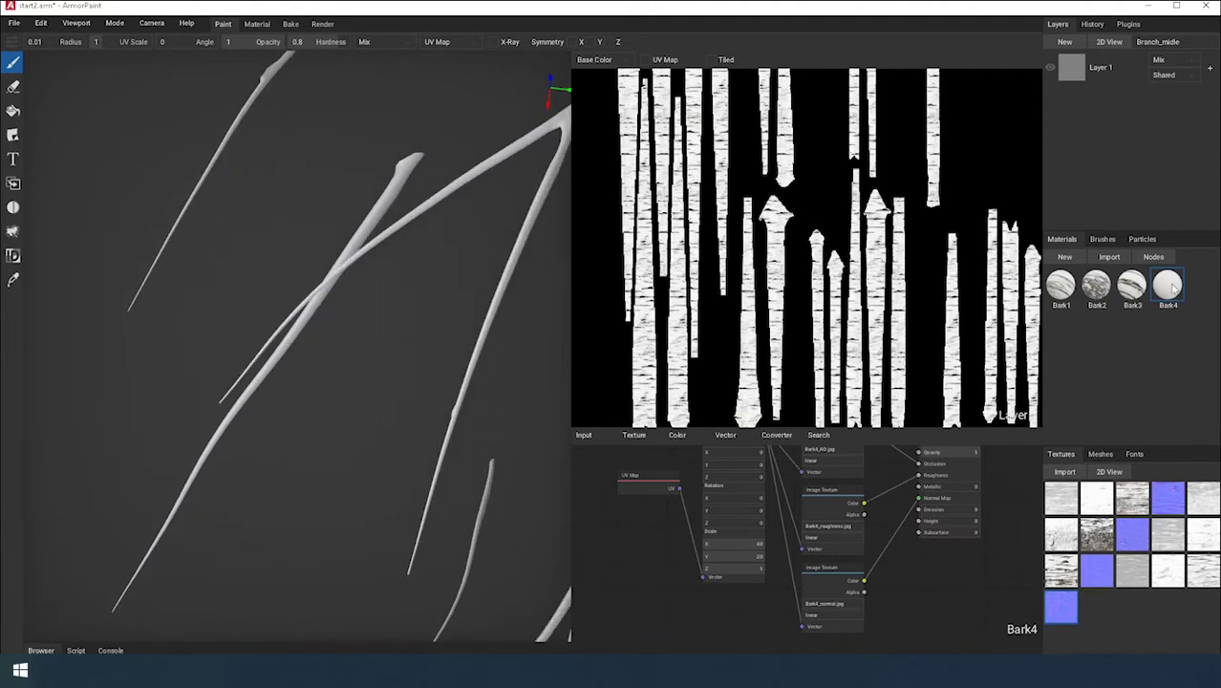
pyautogui.moveTo(379, 212); pyautogui.dragTo(380, 214)
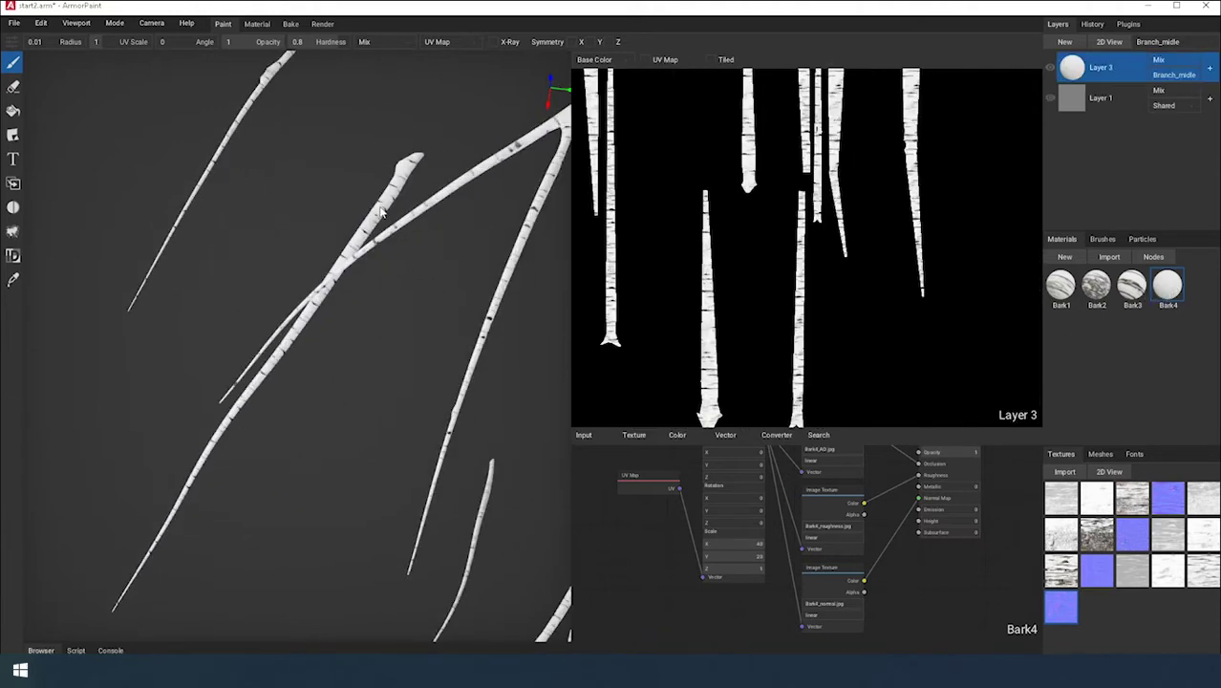
# Step: Set the Bark4 mapping node's scale to X 30 and Y 15 for the middle branches
pyautogui.moveTo(797, 537); pyautogui.dragTo(787, 539, button='right')
pyautogui.click(752, 544)
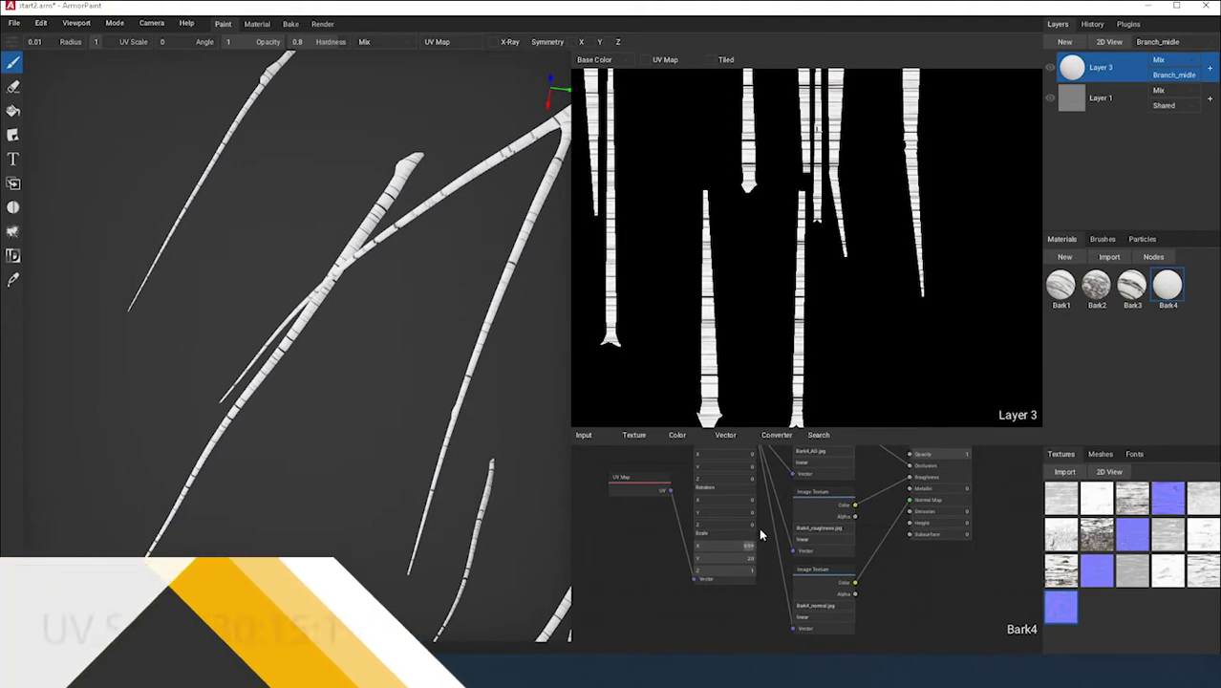
pyautogui.write('30')
pyautogui.press('Tab')
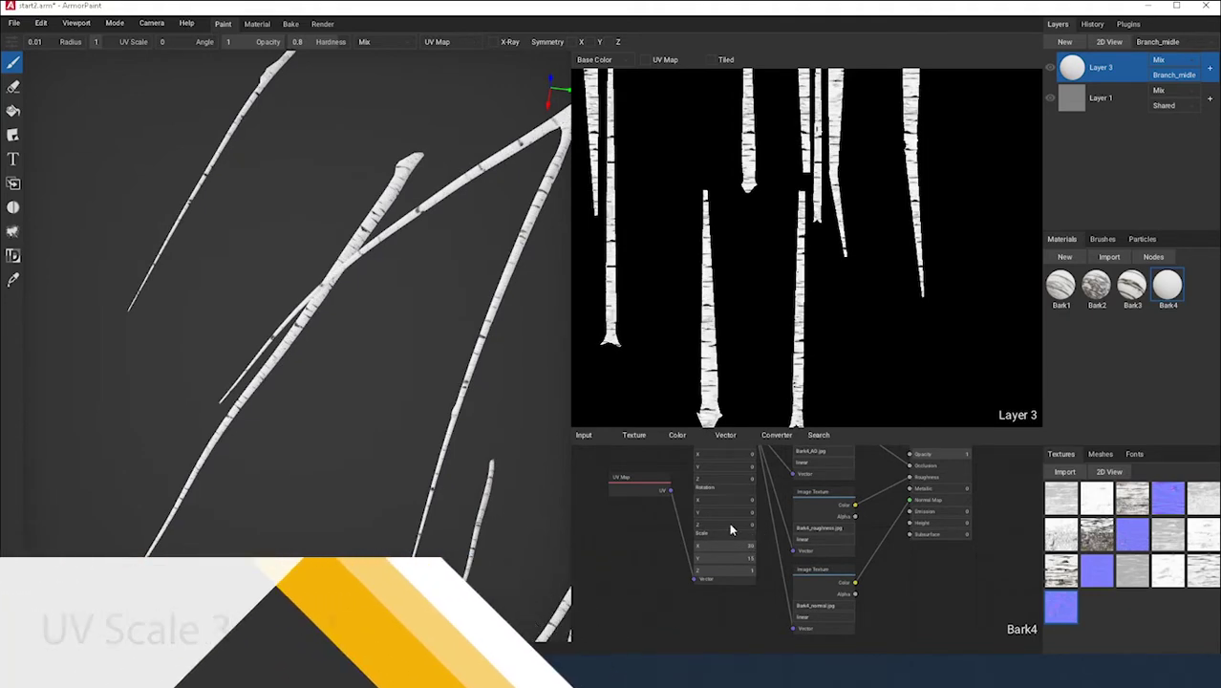
pyautogui.scroll(2, 375, 349)
pyautogui.moveTo(376, 357); pyautogui.dragTo(413, 335, button='right')
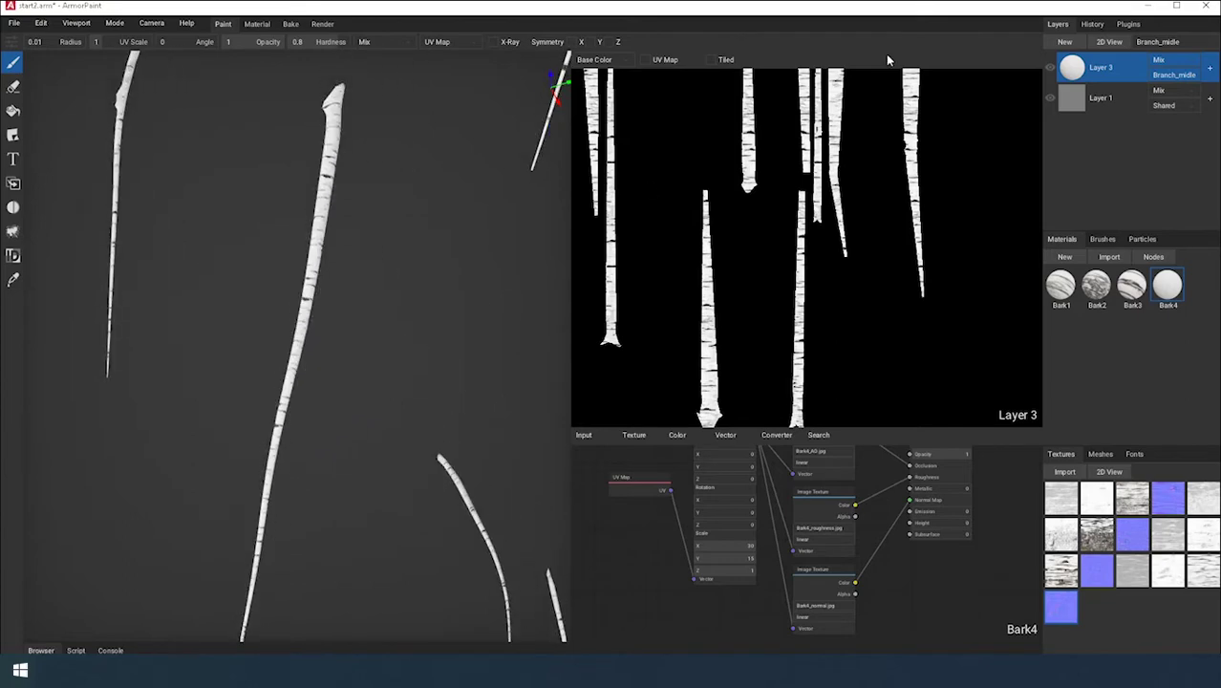
# Step: Set the layer filter to All and convert Layer 3 to a paint layer
pyautogui.click(1174, 42)
pyautogui.click(1156, 62)
pyautogui.moveTo(291, 271); pyautogui.dragTo(446, 287, button='right')
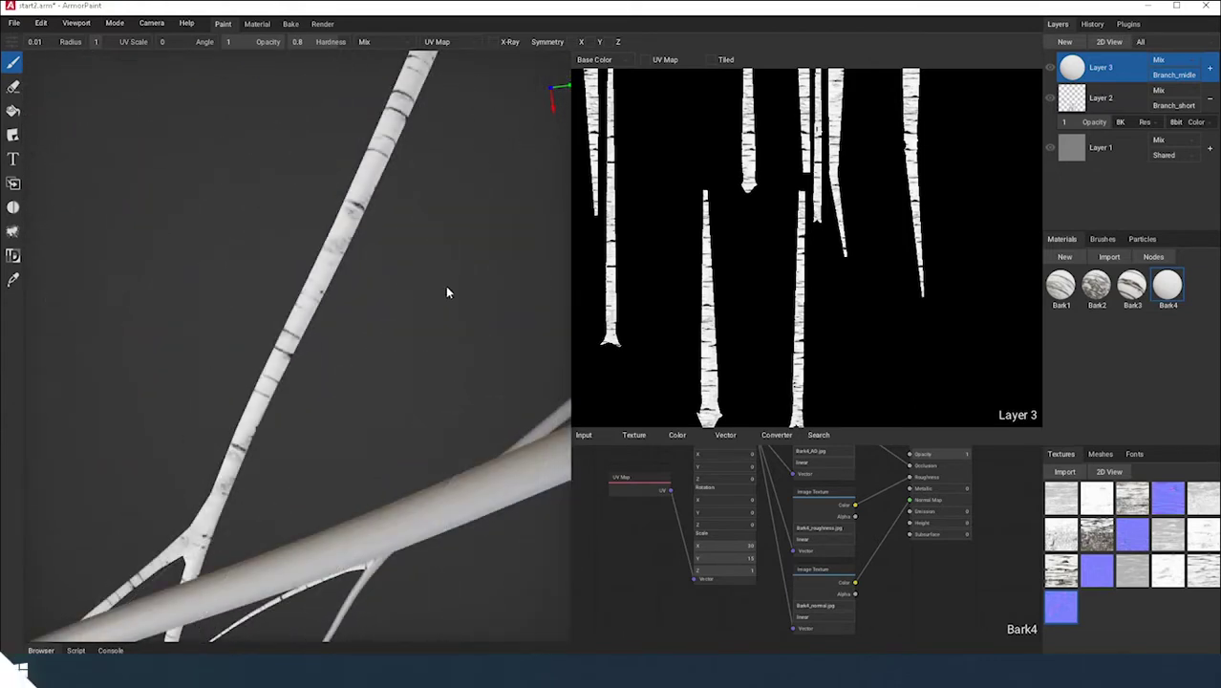
pyautogui.rightClick(1100, 66)
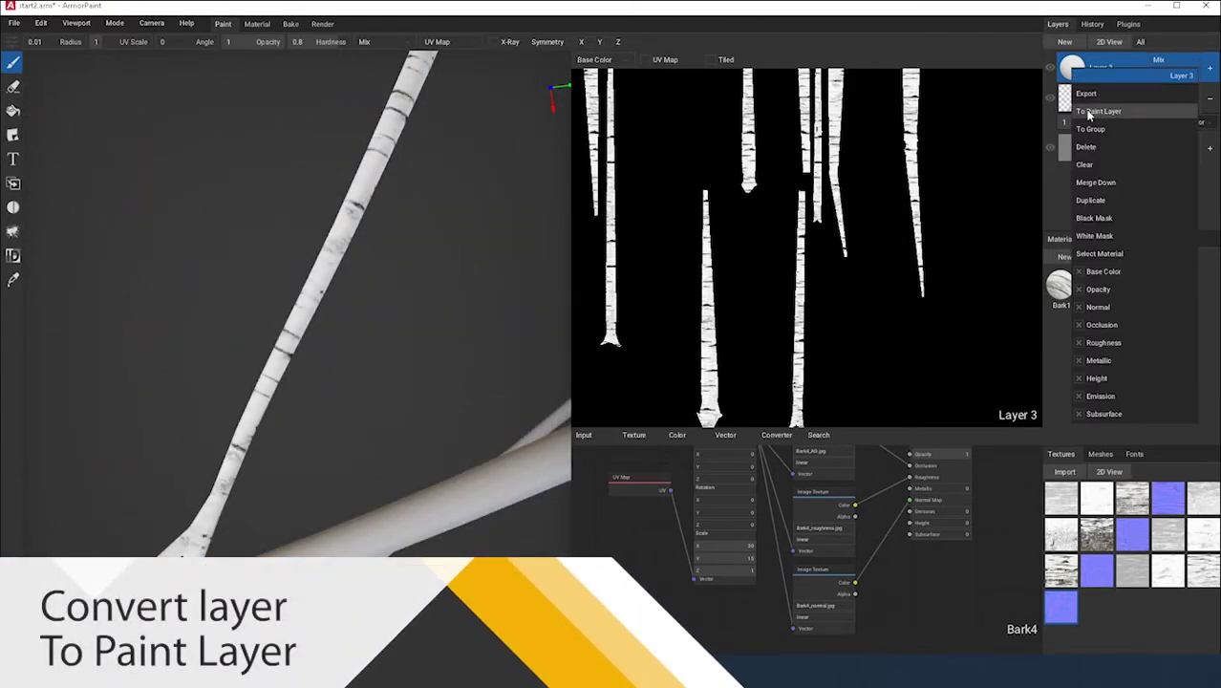
pyautogui.click(1104, 113)
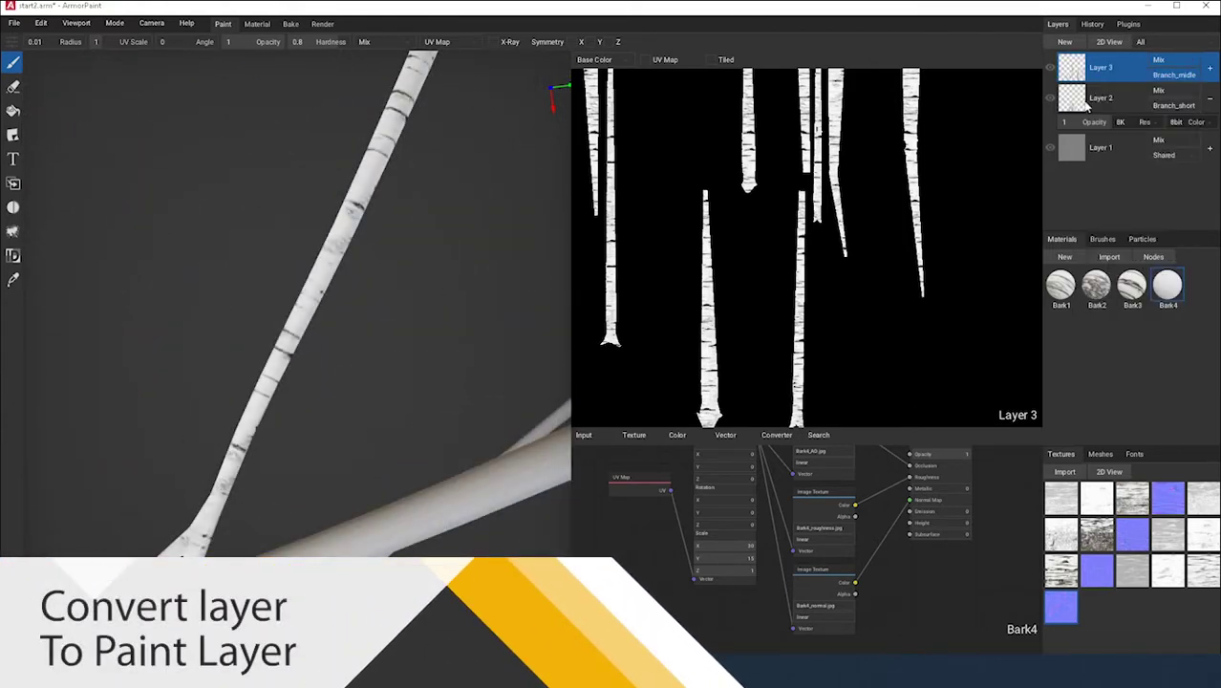
# Step: Assign both Layer 3 and Layer 2 to the Shared slot
pyautogui.click(1163, 78)
pyautogui.click(1163, 88)
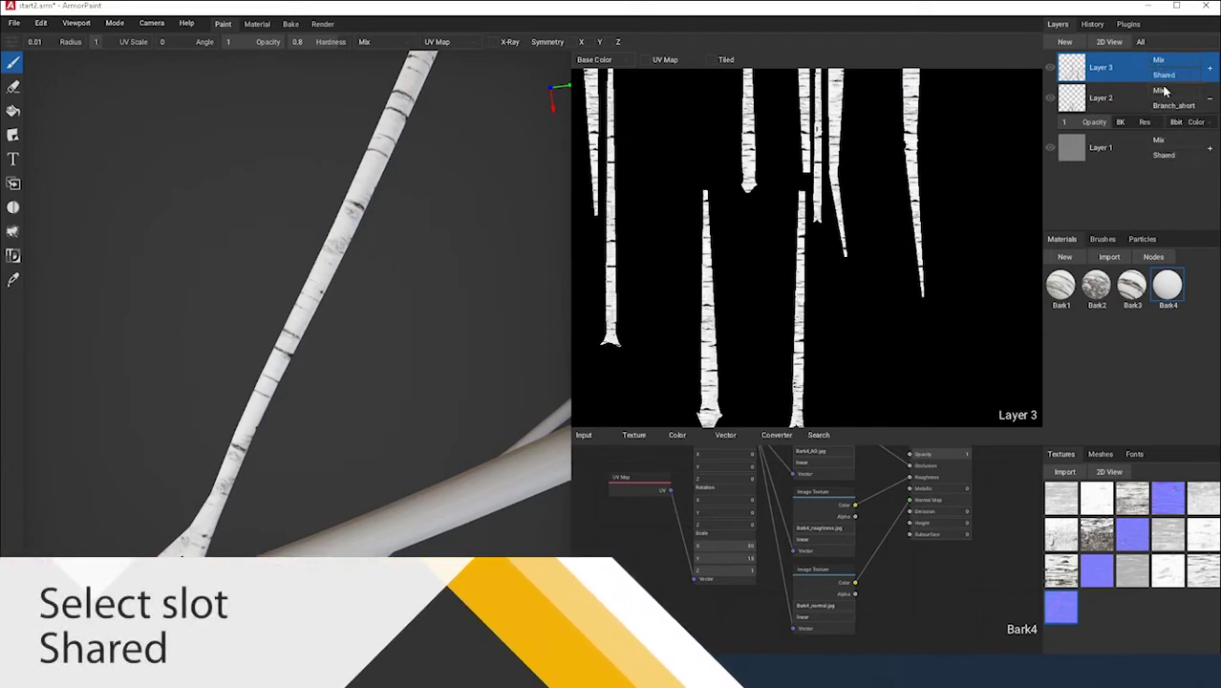
pyautogui.click(1165, 108)
pyautogui.click(1169, 118)
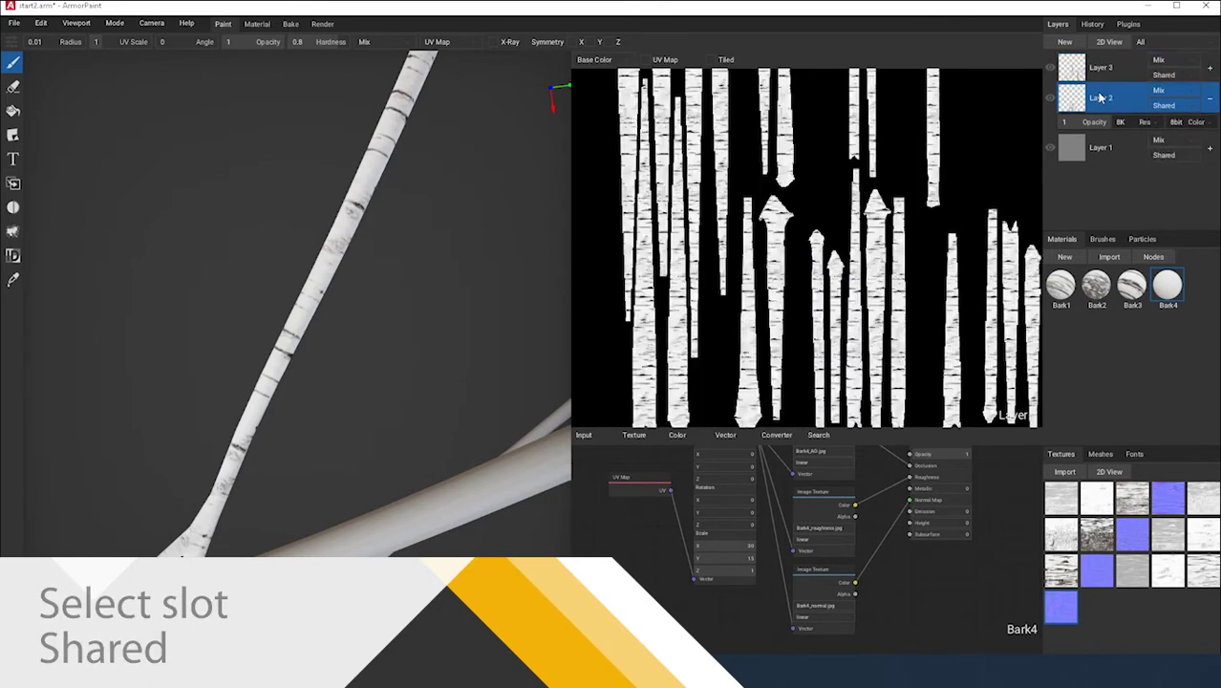
# Step: Merge Layer 3 down into Layer 2
pyautogui.click(1093, 68)
pyautogui.rightClick(1080, 68)
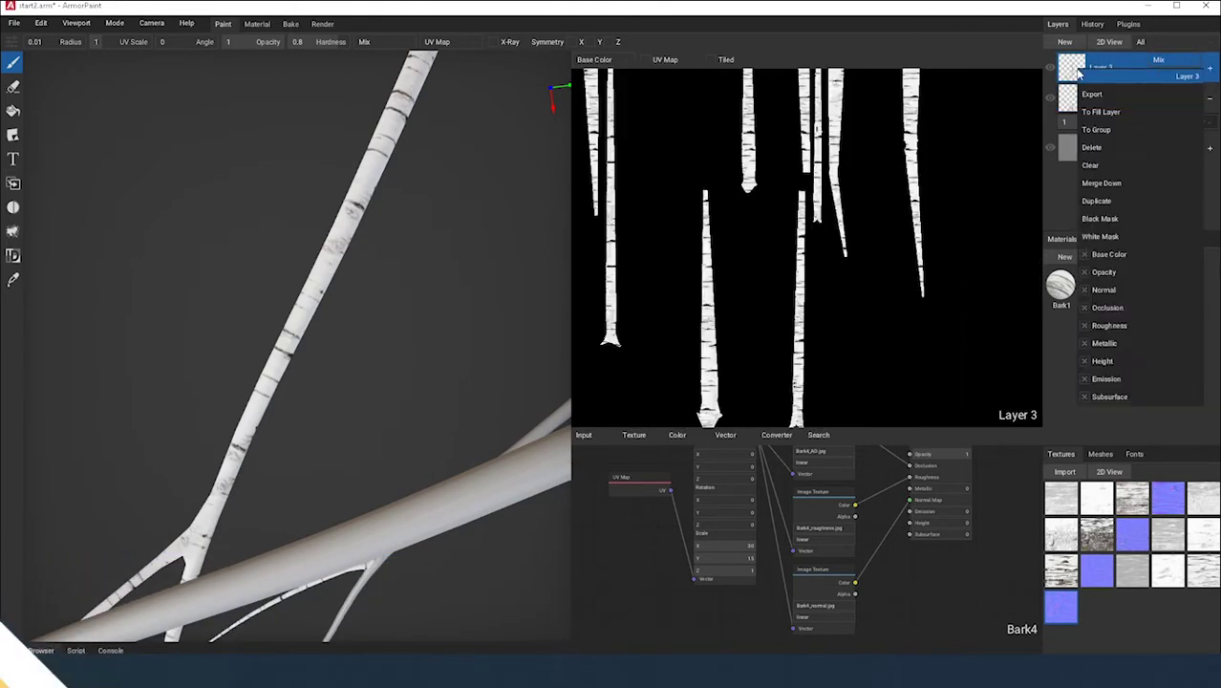
pyautogui.click(1102, 183)
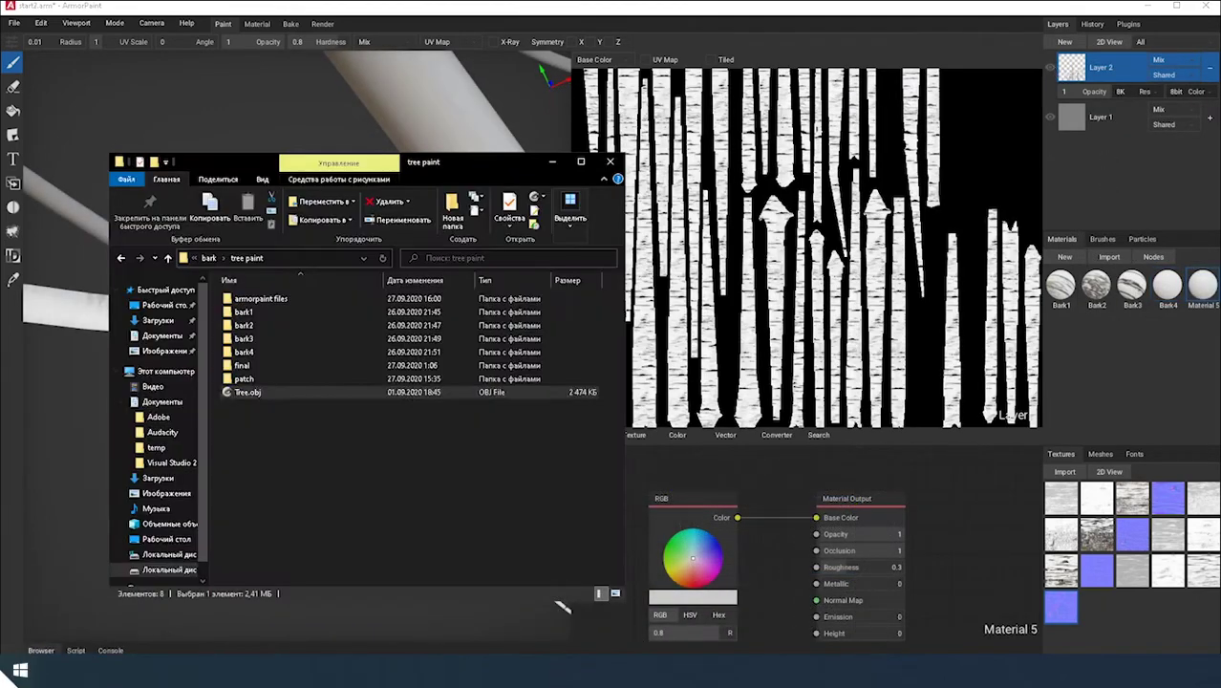
# Step: Import the four textures patch_diff.jpg, patch_rough.jpg, patch-ao.jpg and patch-normal.jpg from the patch folder and return to the Material 5 nodes
pyautogui.doubleClick(240, 379)
pyautogui.moveTo(243, 410); pyautogui.dragTo(1111, 626)
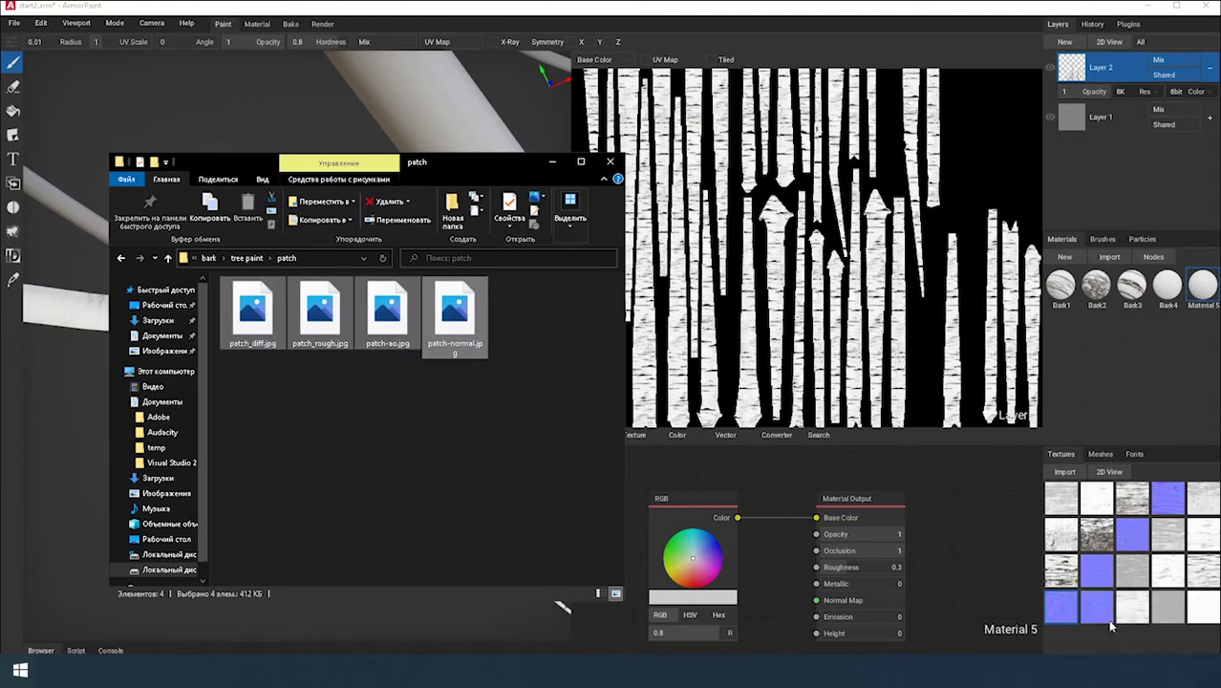
pyautogui.click(1124, 613)
pyautogui.doubleClick(1196, 300)
pyautogui.doubleClick(1192, 299)
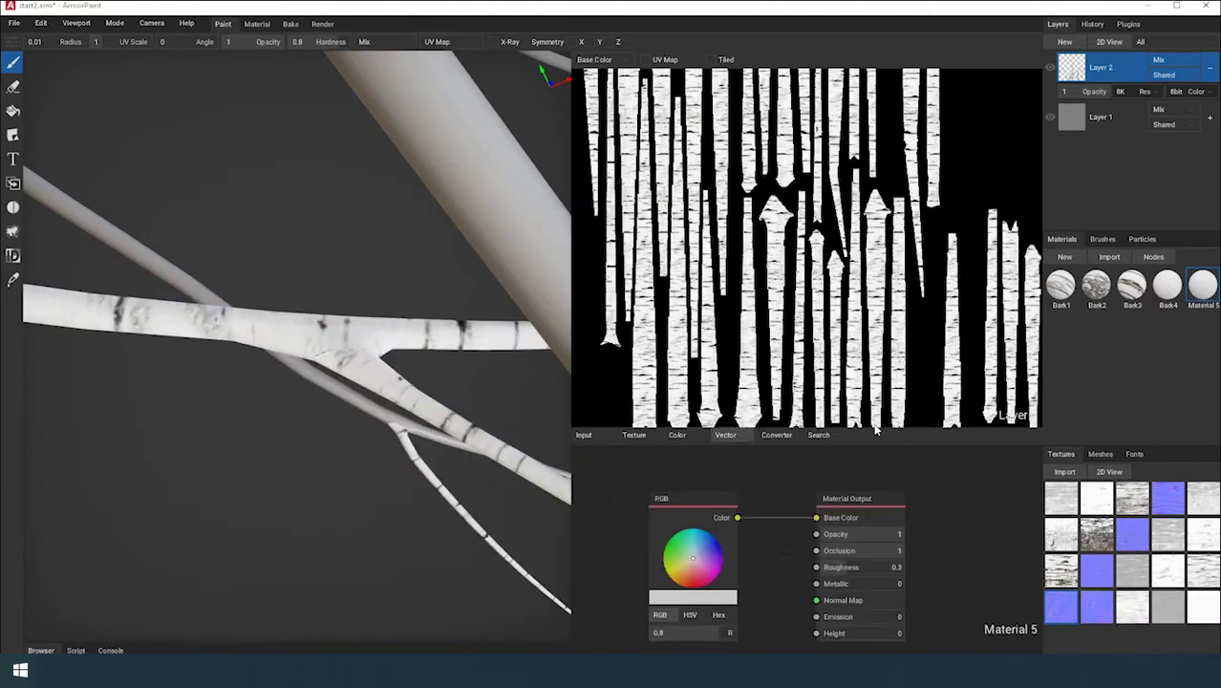
# Step: Replace Material 5's RGB node with the four patch image textures, driven by UV Map and Mapping nodes and linked to the Material Output
pyautogui.moveTo(875, 429); pyautogui.dragTo(872, 221)
pyautogui.moveTo(694, 301); pyautogui.dragTo(732, 326, button='middle')
pyautogui.click(708, 312)
pyautogui.press('Delete')
pyautogui.moveTo(1144, 619); pyautogui.dragTo(719, 307)
pyautogui.moveTo(842, 332); pyautogui.dragTo(858, 336)
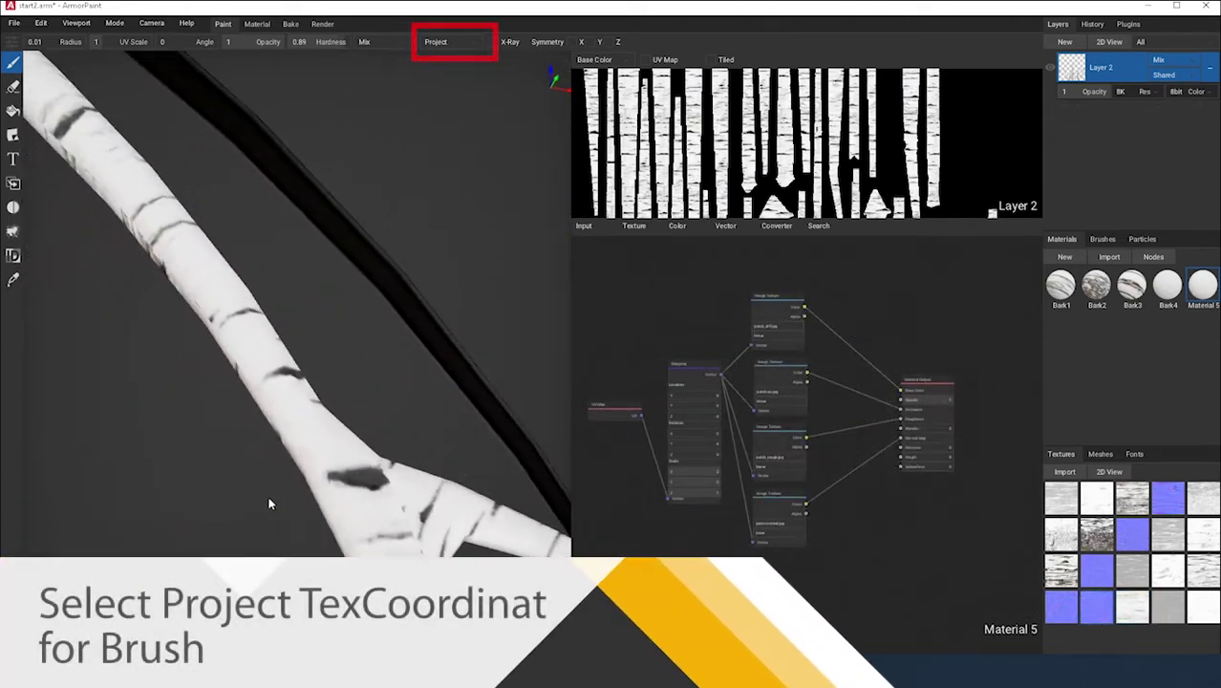
# Step: Paint the Material 5 patch over the seams at the branch forks with the brush set to Project mapping and 0.89 hardness
pyautogui.moveTo(268, 497); pyautogui.dragTo(359, 529, button='right')
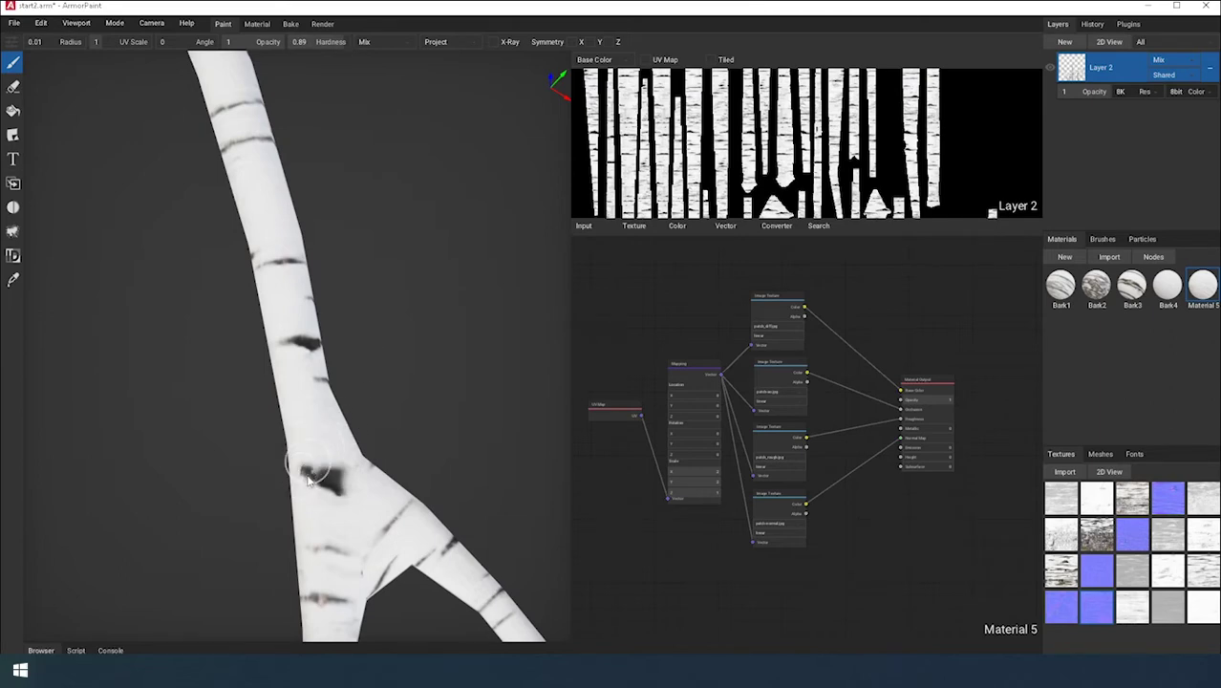
pyautogui.moveTo(307, 479); pyautogui.dragTo(306, 377, button='right')
pyautogui.moveTo(253, 427); pyautogui.dragTo(255, 344, button='right')
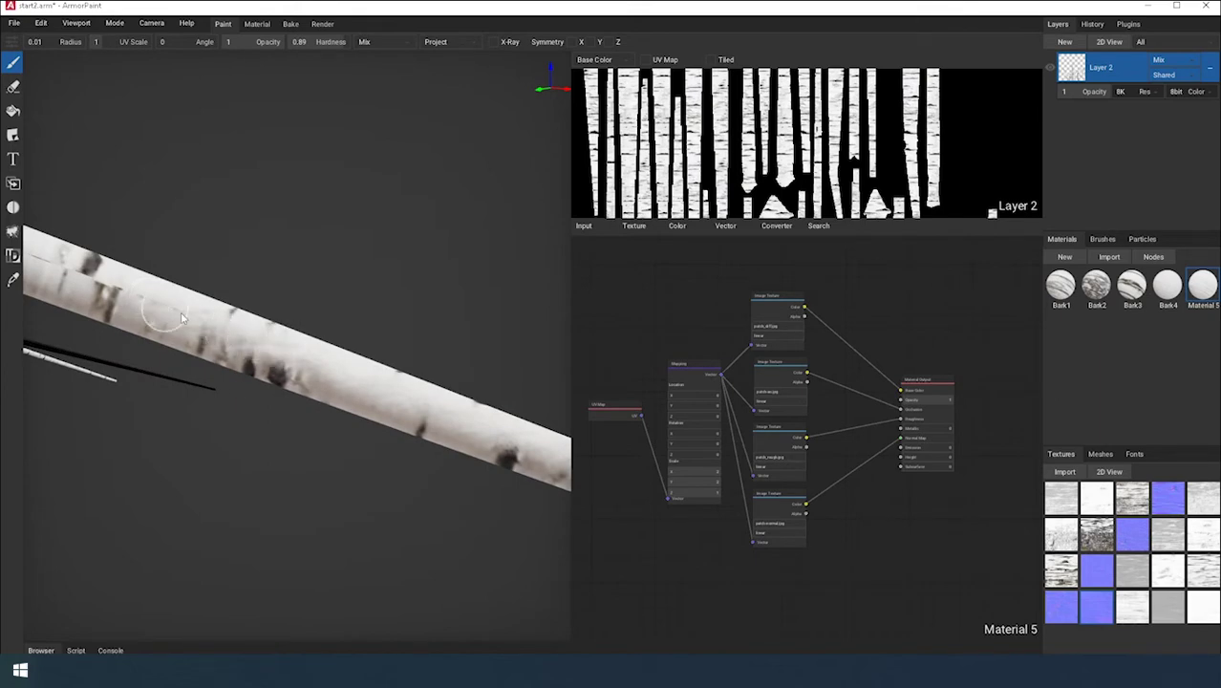
pyautogui.moveTo(161, 306); pyautogui.dragTo(417, 336, button='right')
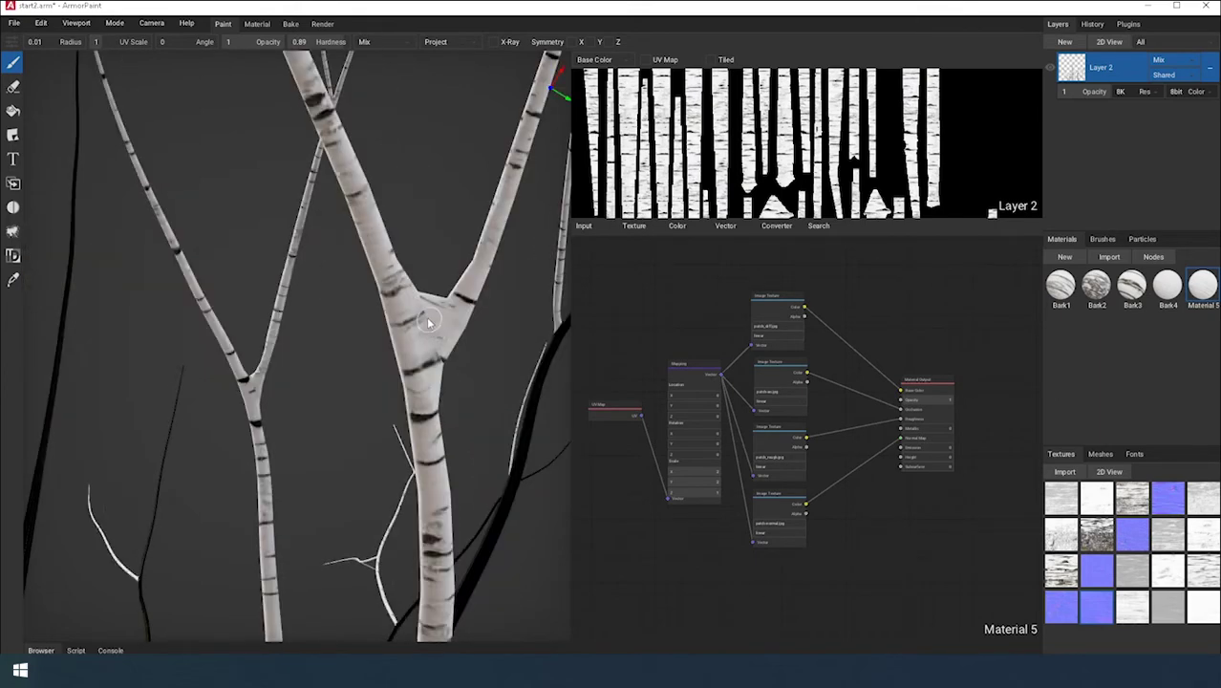
pyautogui.moveTo(429, 324); pyautogui.dragTo(340, 477, button='right')
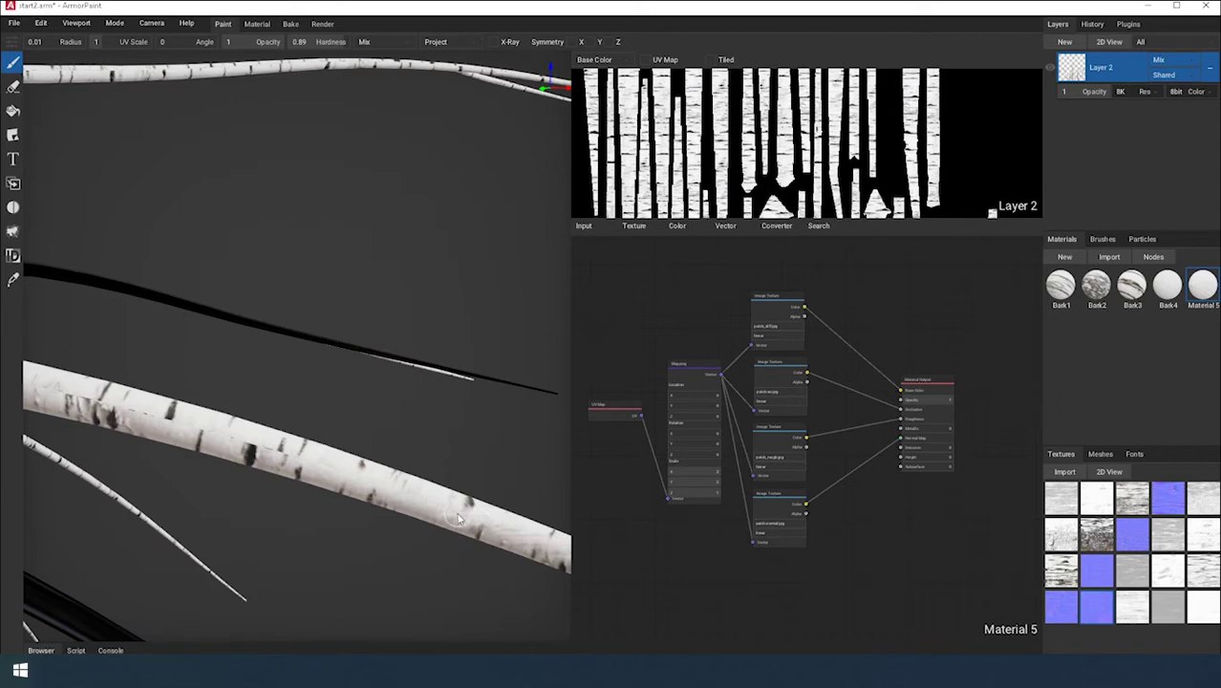
pyautogui.moveTo(482, 523); pyautogui.dragTo(299, 487, button='right')
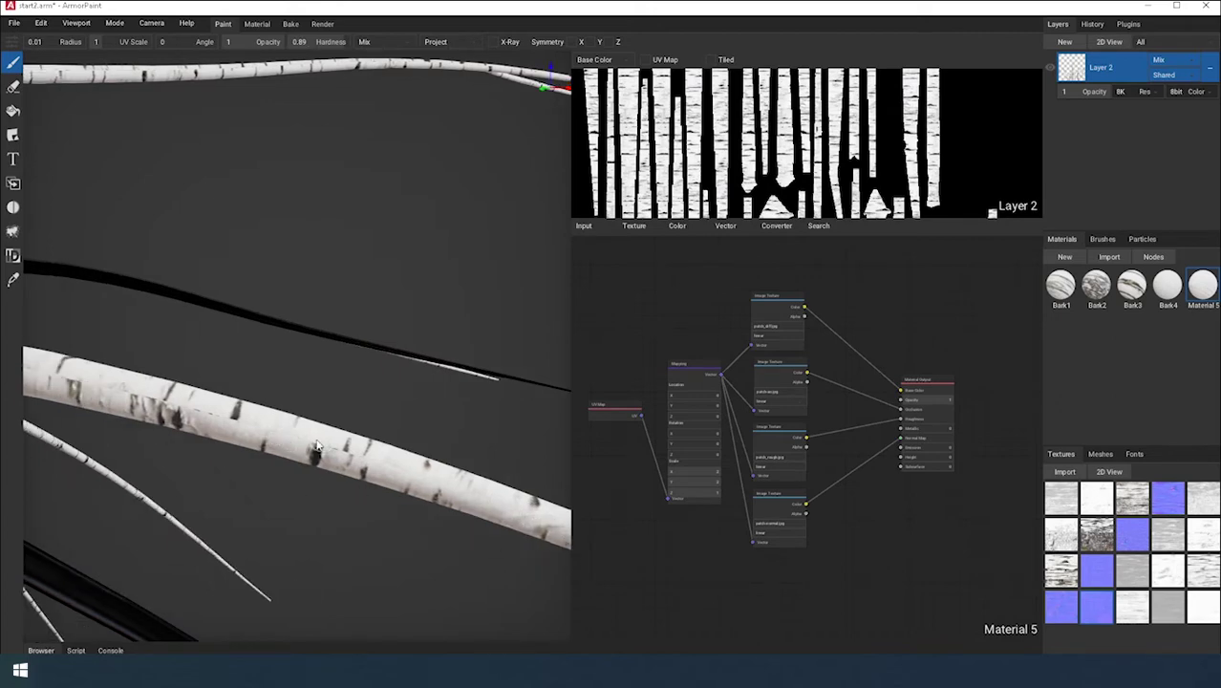
pyautogui.moveTo(382, 465); pyautogui.dragTo(253, 475, button='right')
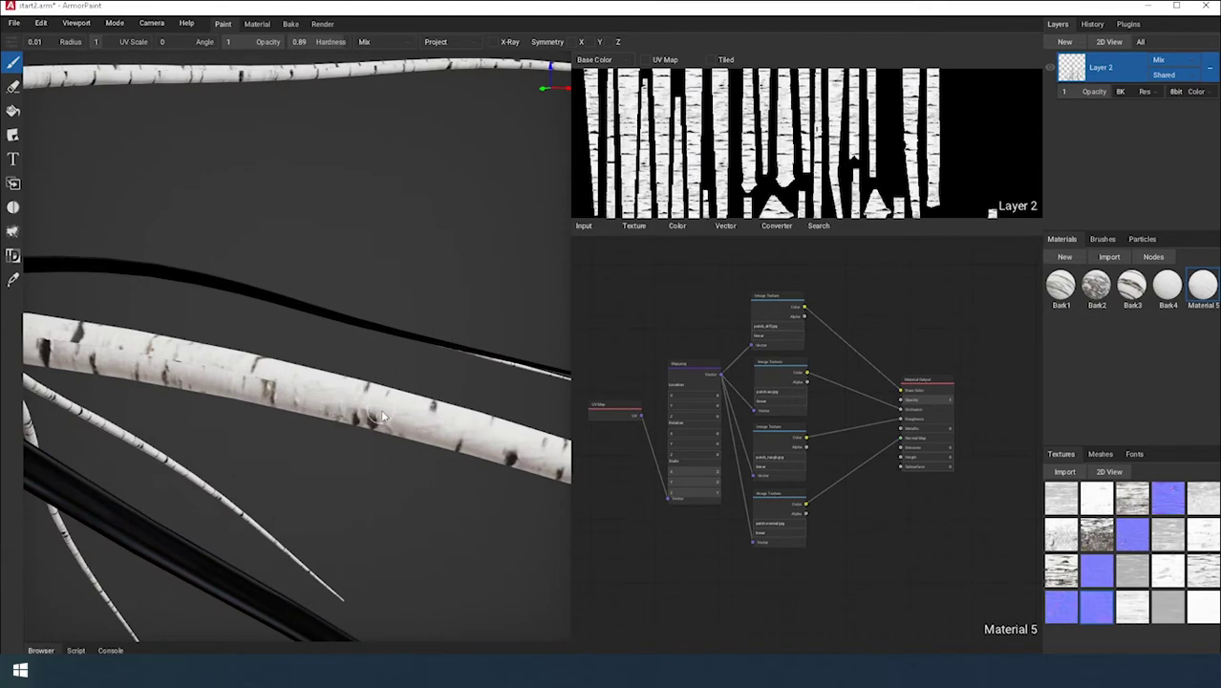
# Step: Rotate the Material 5 mapping around Z and paint the patch over the remaining seams along the thick branch
pyautogui.moveTo(326, 421); pyautogui.dragTo(328, 386, button='right')
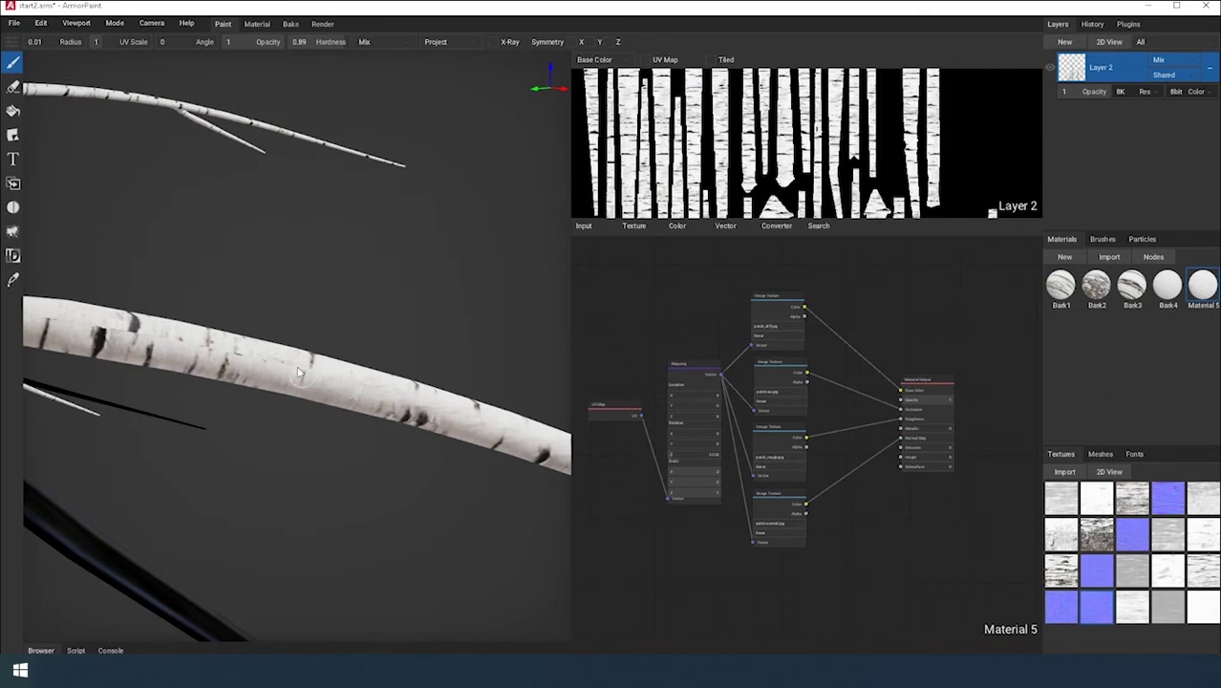
pyautogui.moveTo(241, 360); pyautogui.dragTo(374, 408, button='right')
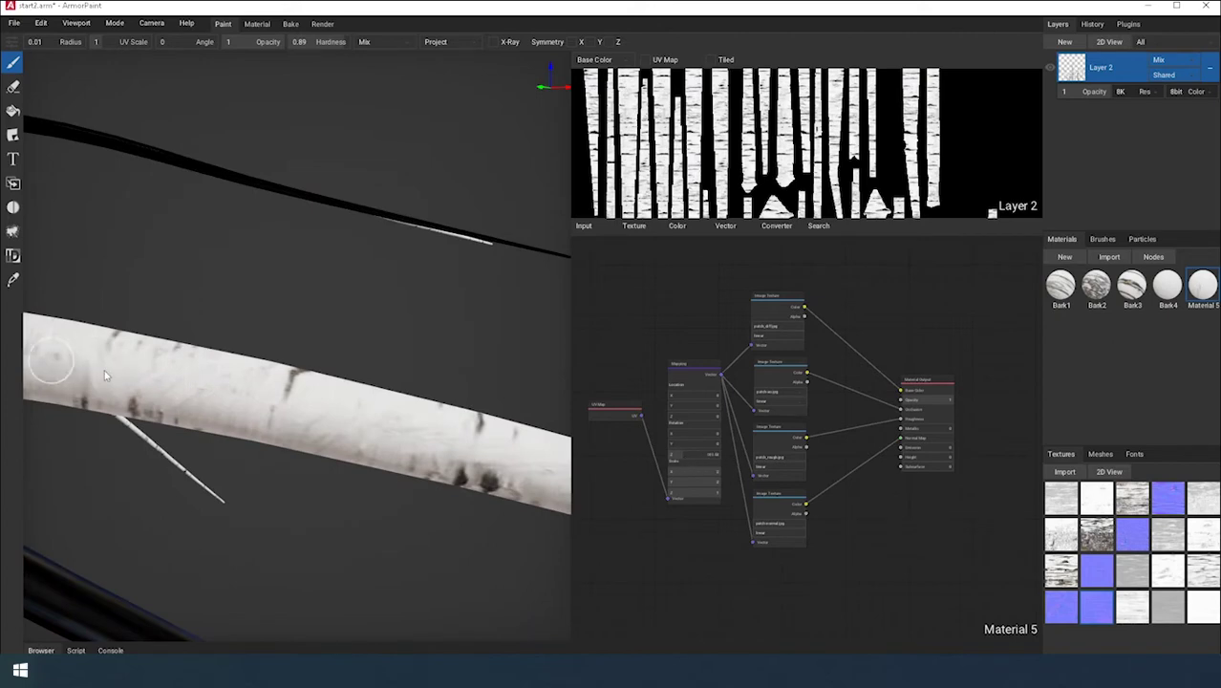
pyautogui.moveTo(444, 443); pyautogui.dragTo(272, 406, button='right')
pyautogui.scroll(2, 302, 413)
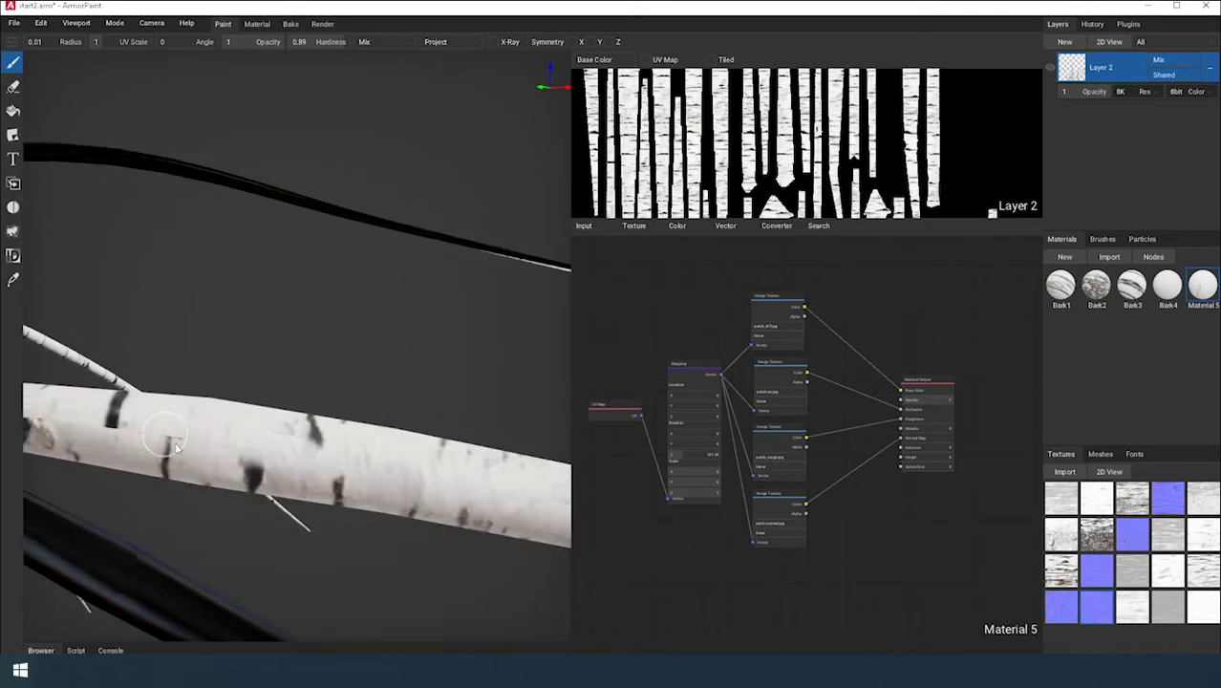
pyautogui.moveTo(347, 476); pyautogui.dragTo(320, 349, button='right')
pyautogui.moveTo(314, 325)
pyautogui.mouseDown()
pyautogui.moveTo(215, 315)
pyautogui.moveTo(258, 331)
pyautogui.mouseUp()
pyautogui.moveTo(283, 361)
pyautogui.mouseDown(button='right')
pyautogui.moveTo(310, 362)
pyautogui.moveTo(191, 523)
pyautogui.mouseUp(button='right')
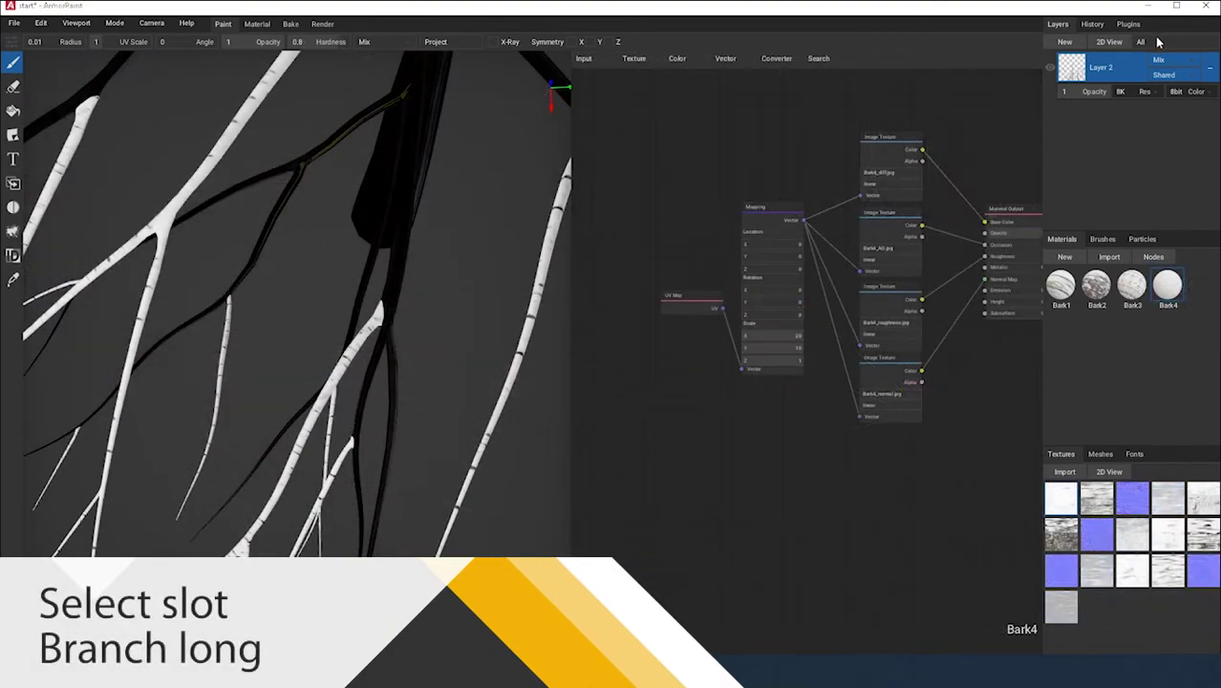
# Step: Filter to the Branch_long slot, apply Bark4 to it as a fill layer, and restore the layer filter to All
pyautogui.click(1140, 41)
pyautogui.click(1160, 76)
pyautogui.moveTo(448, 295); pyautogui.dragTo(398, 295)
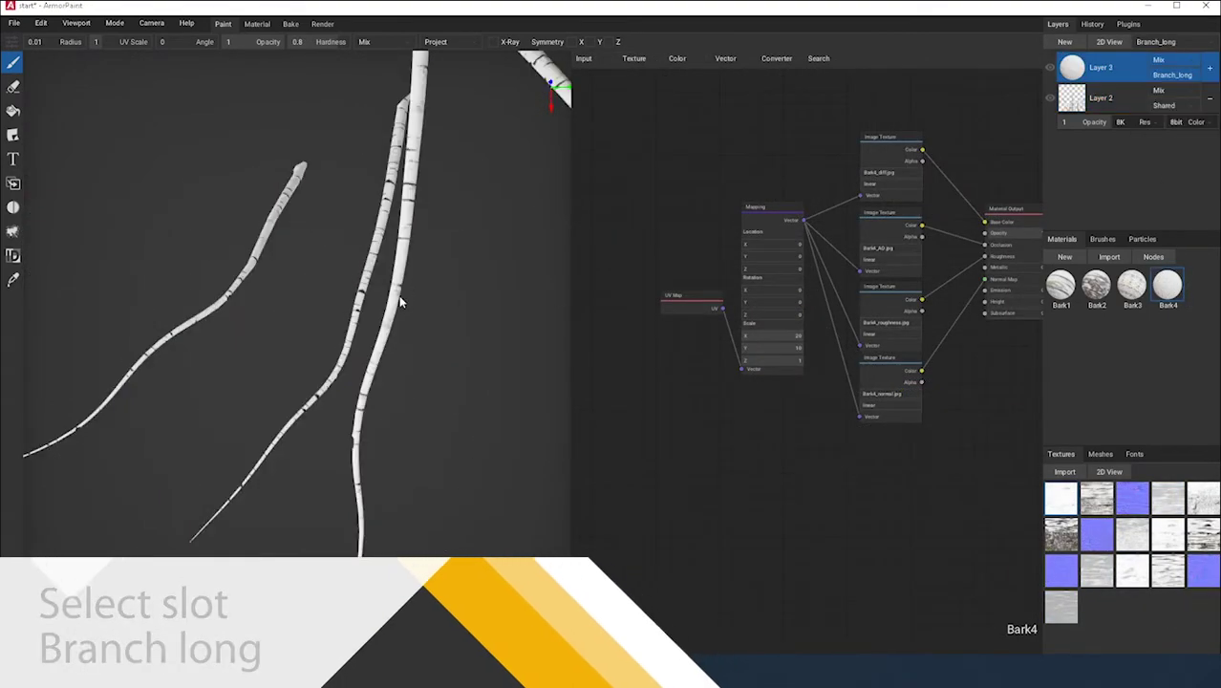
pyautogui.click(1150, 54)
pyautogui.click(1153, 59)
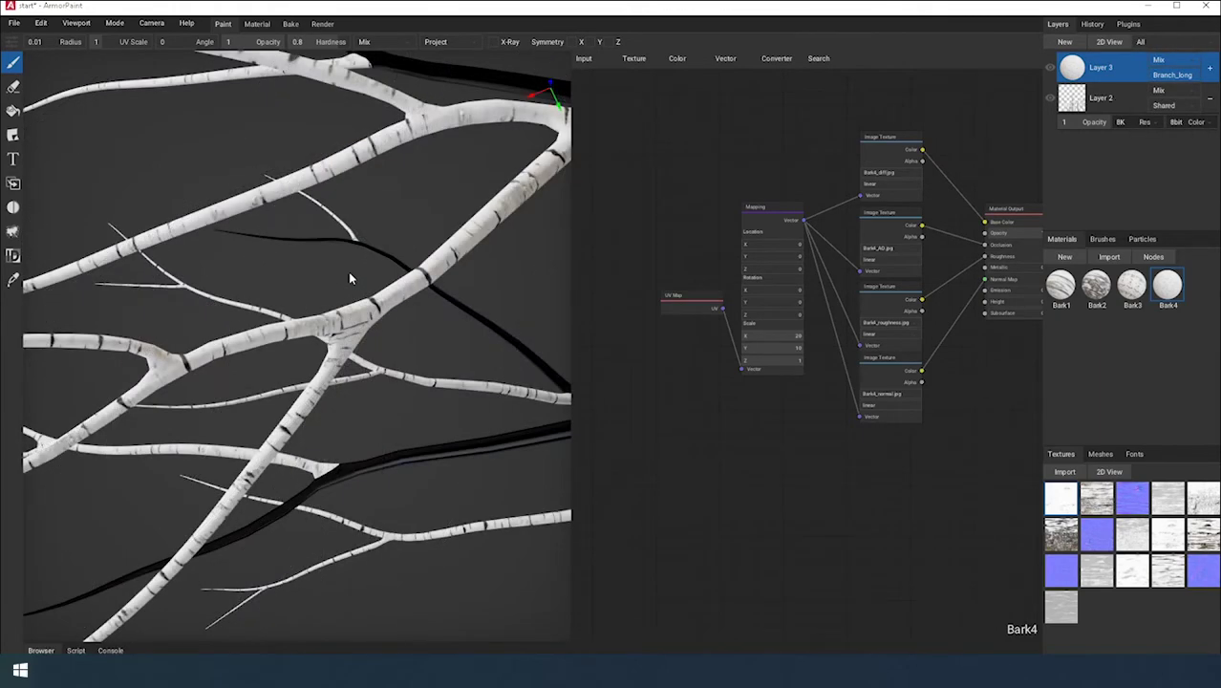
# Step: Set the Bark4 mapping scale to X 30, Y 8, Z 1
pyautogui.click(796, 336)
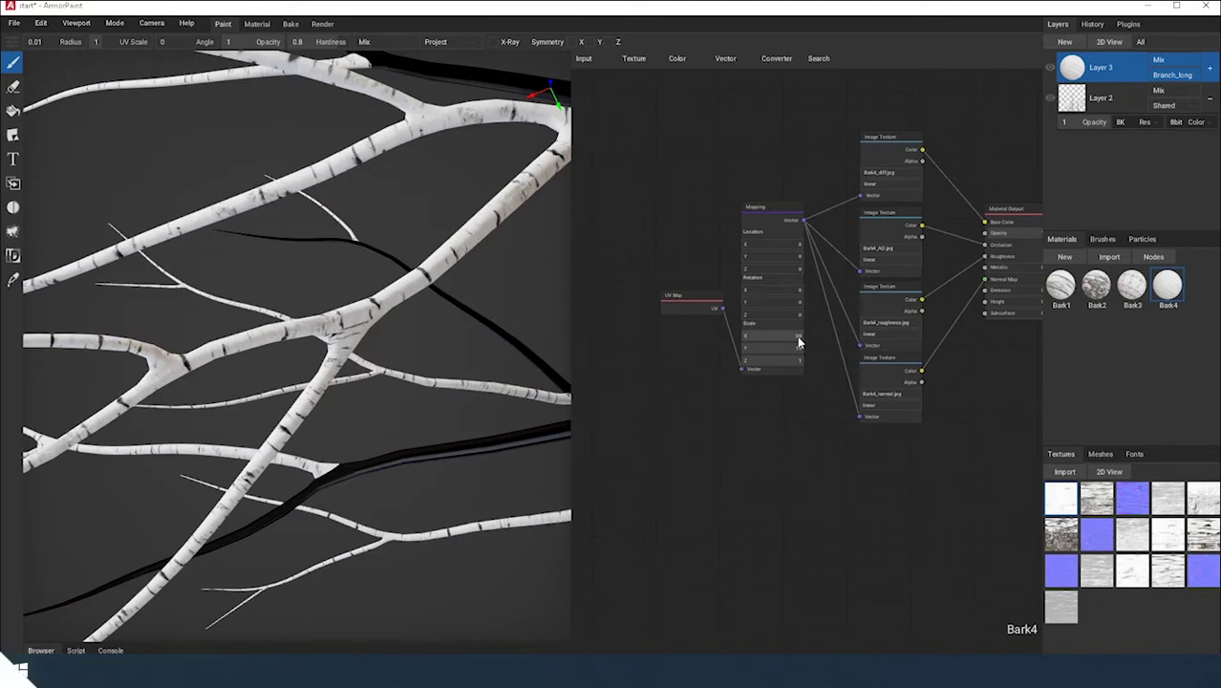
pyautogui.moveTo(798, 353); pyautogui.dragTo(801, 356)
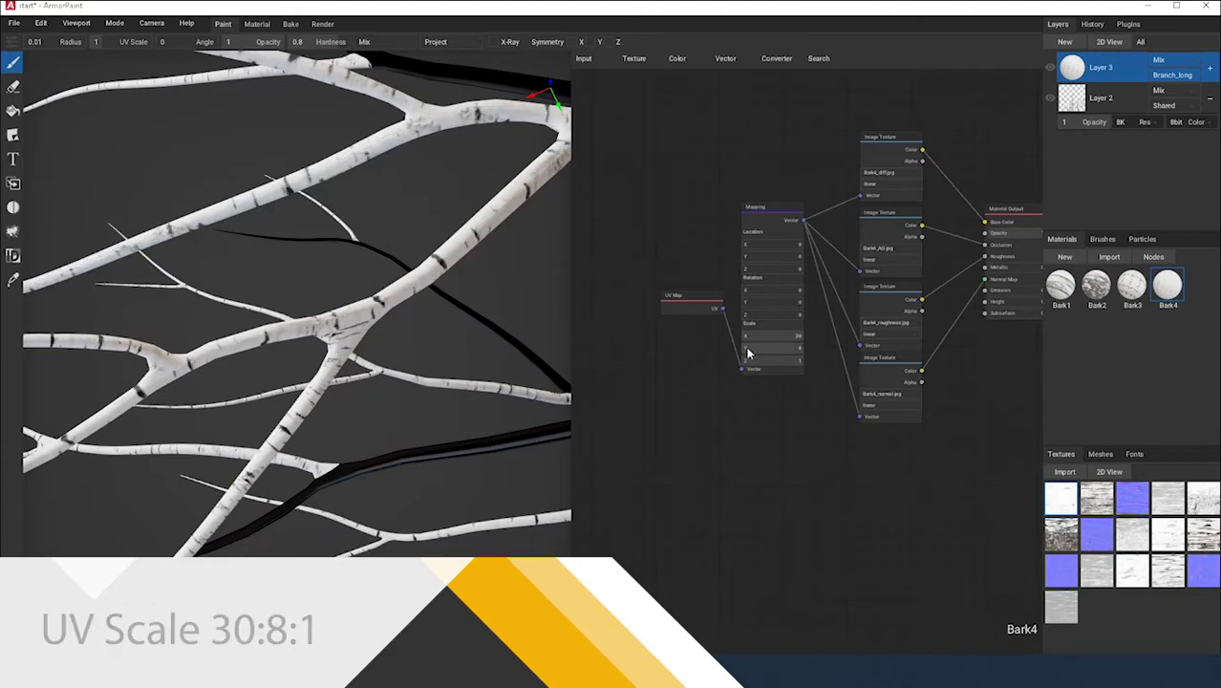
pyautogui.moveTo(458, 332)
pyautogui.mouseDown(button='right')
pyautogui.moveTo(374, 346)
pyautogui.moveTo(427, 322)
pyautogui.moveTo(439, 353)
pyautogui.mouseUp(button='right')
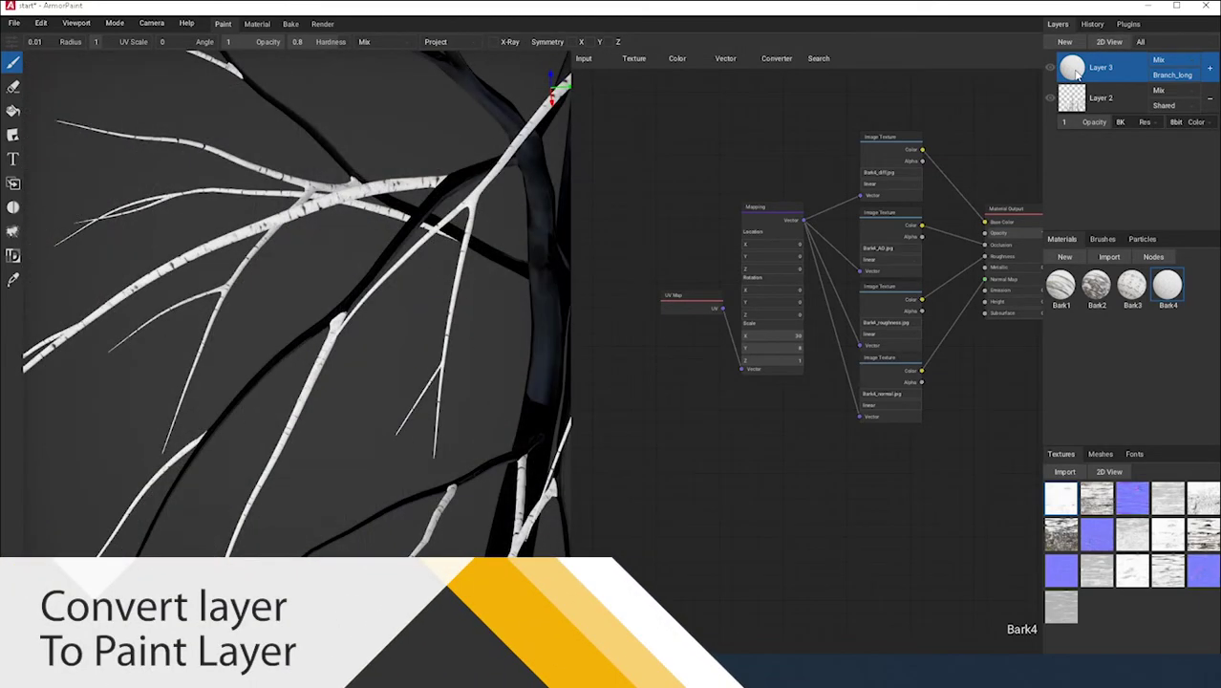
# Step: Convert the Bark4 fill layer, Layer 3, to a paint layer and assign it to the Shared slot
pyautogui.rightClick(1073, 71)
pyautogui.click(1093, 114)
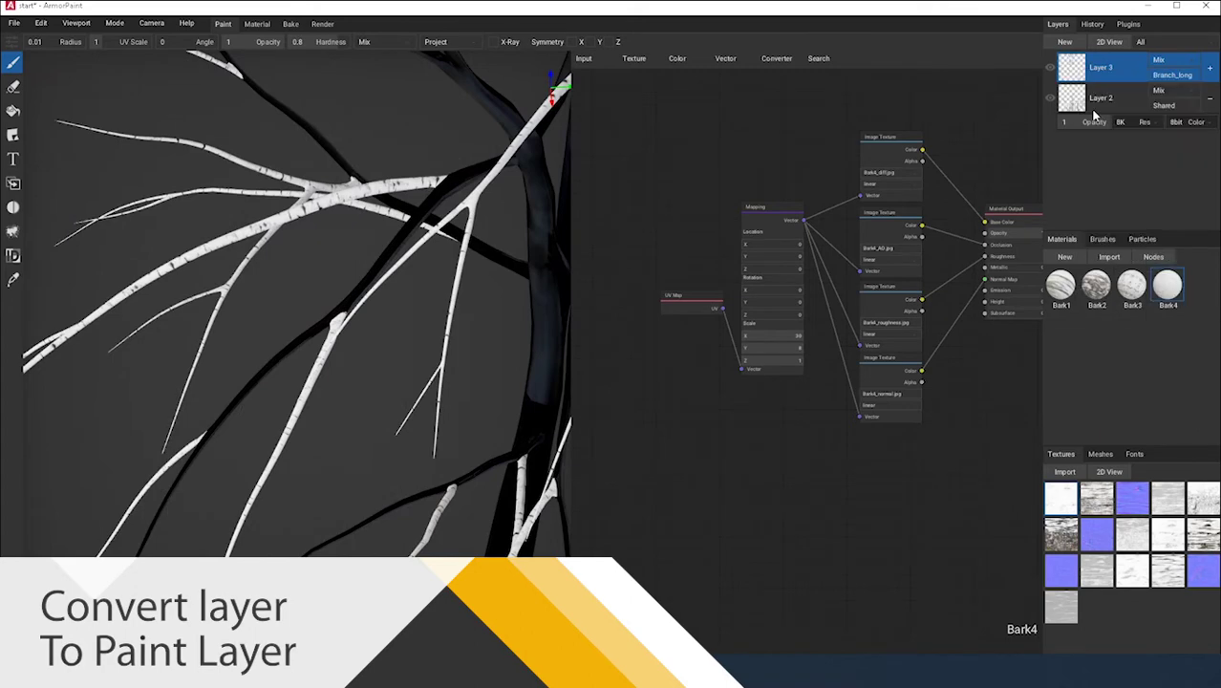
pyautogui.click(1170, 83)
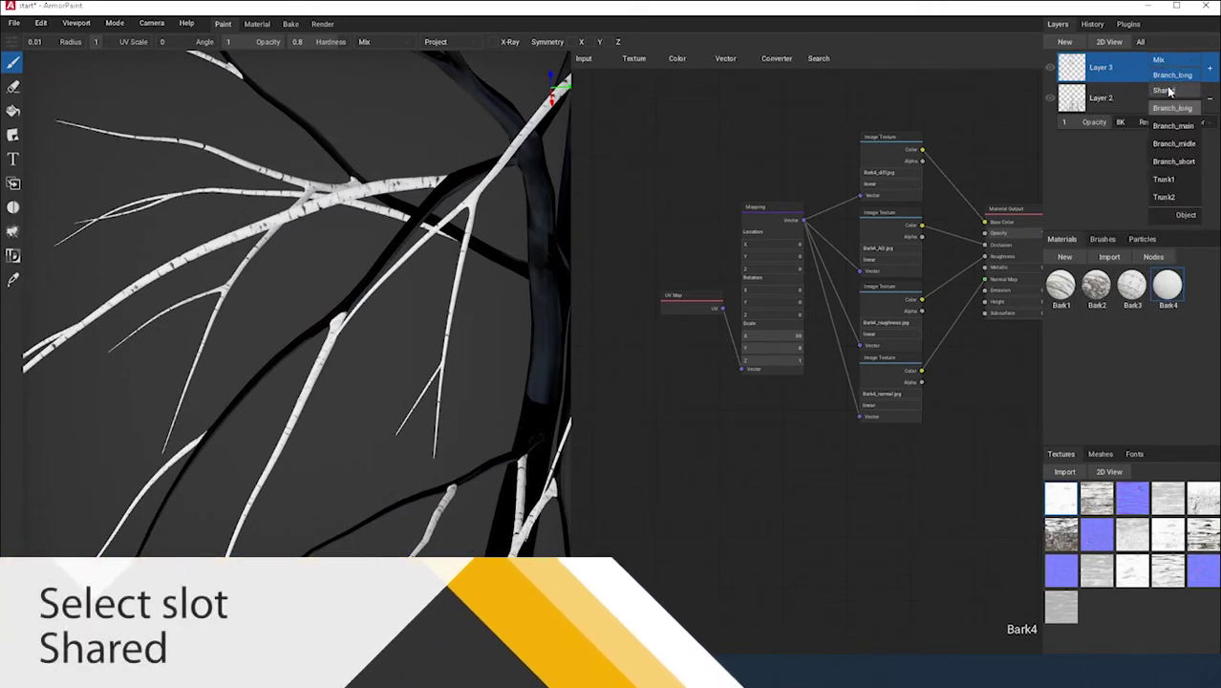
pyautogui.click(1167, 91)
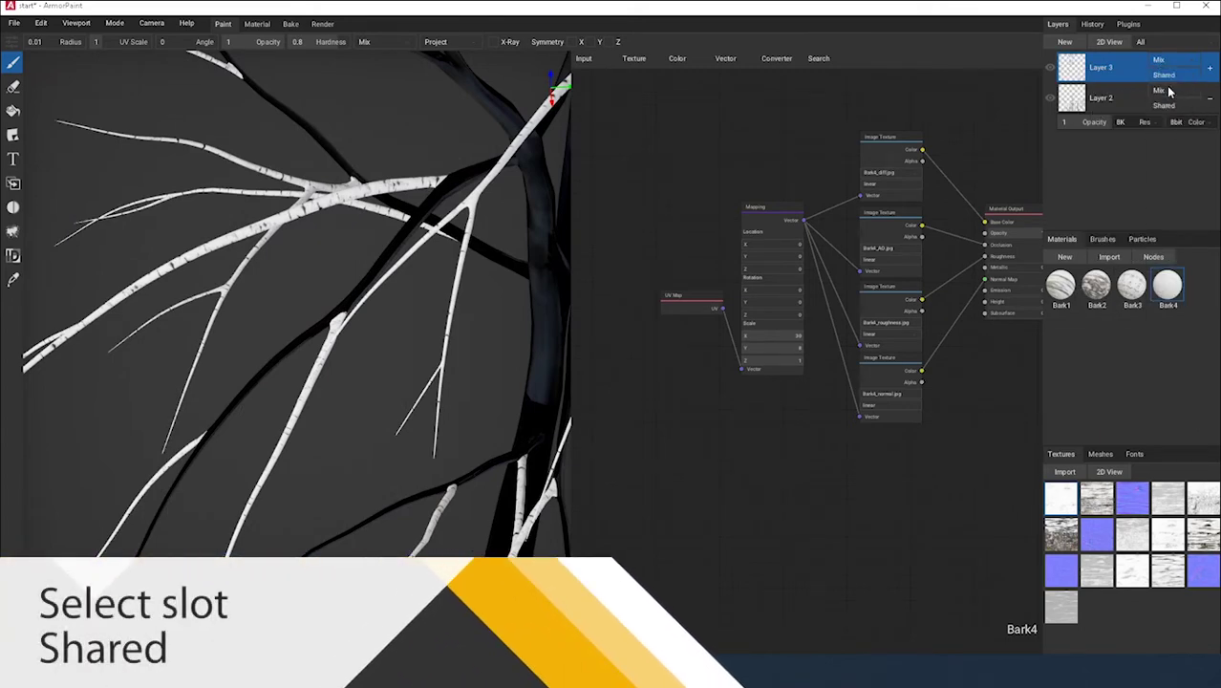
# Step: Merge the Branch_long bark layer, Layer 3, down into Layer 2
pyautogui.rightClick(1071, 73)
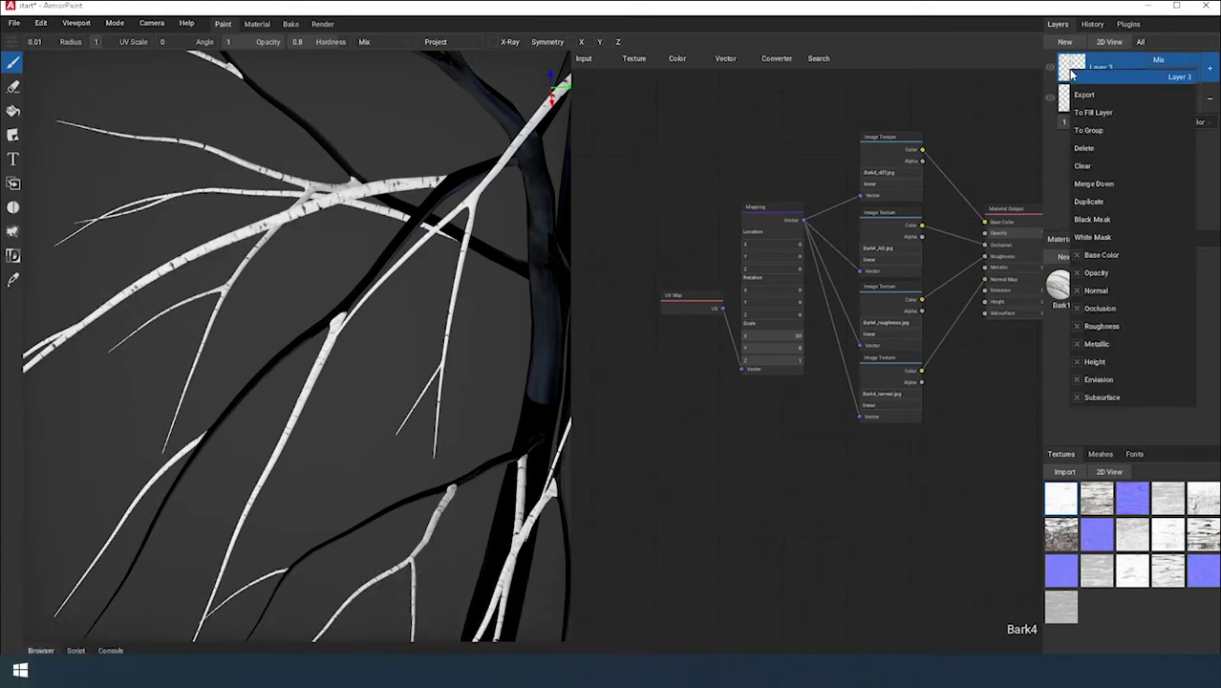
pyautogui.click(1101, 186)
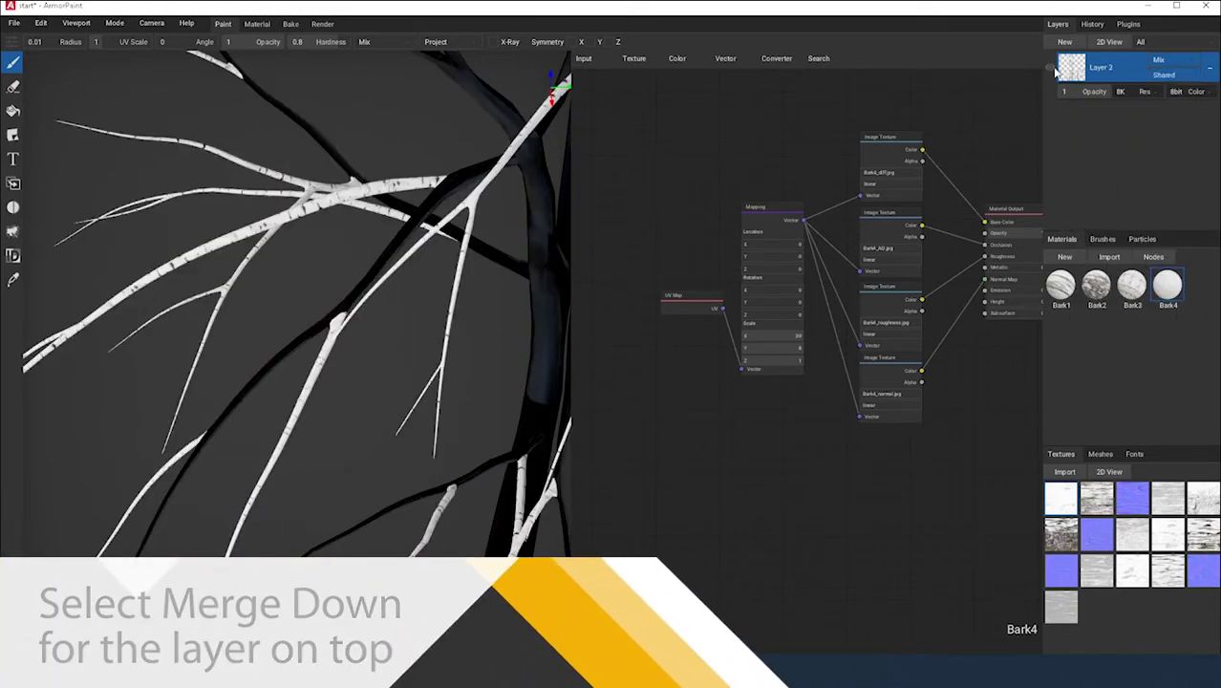
# Step: Adjust the Bark4 mapping scale and paint Bark4 over the seams at the joints of the long branches
pyautogui.moveTo(291, 181); pyautogui.dragTo(347, 375, button='right')
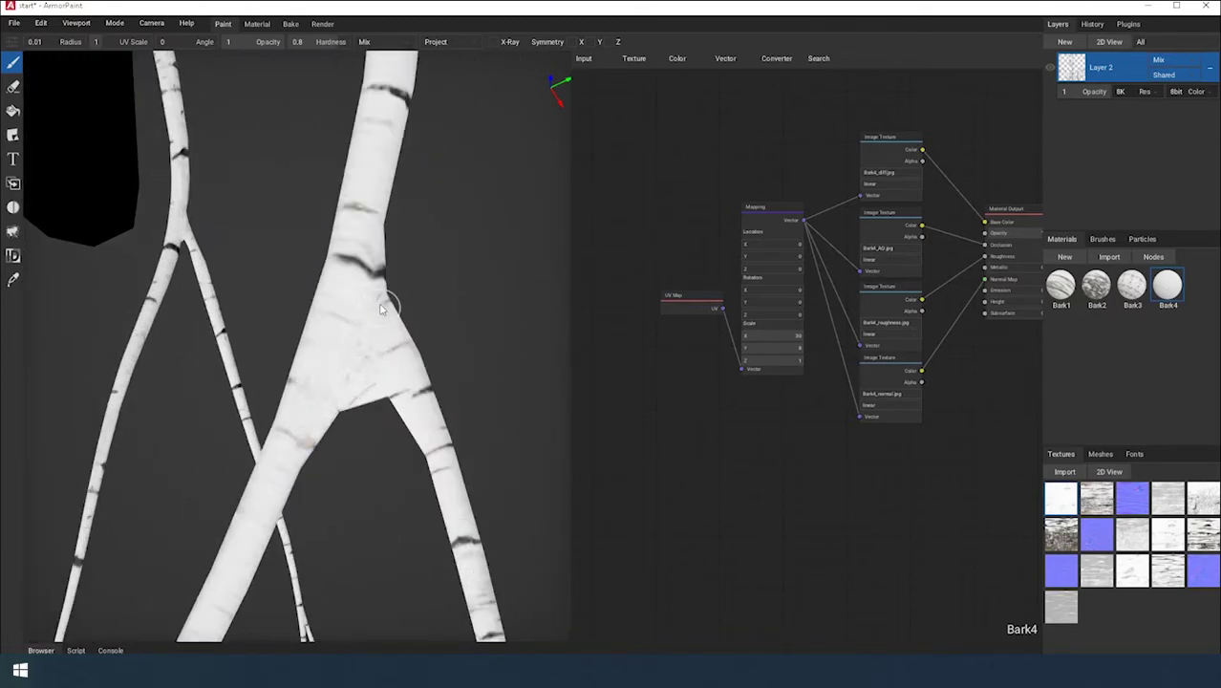
pyautogui.moveTo(382, 265); pyautogui.dragTo(266, 440, button='right')
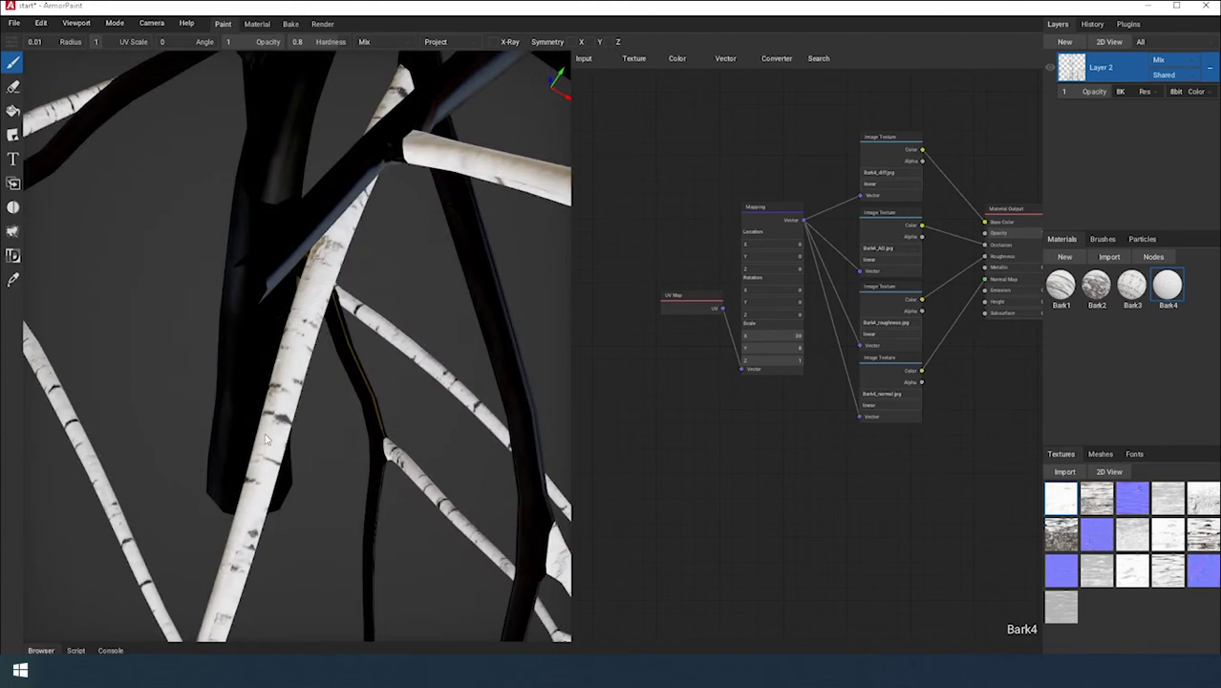
pyautogui.moveTo(304, 313); pyautogui.dragTo(397, 349, button='right')
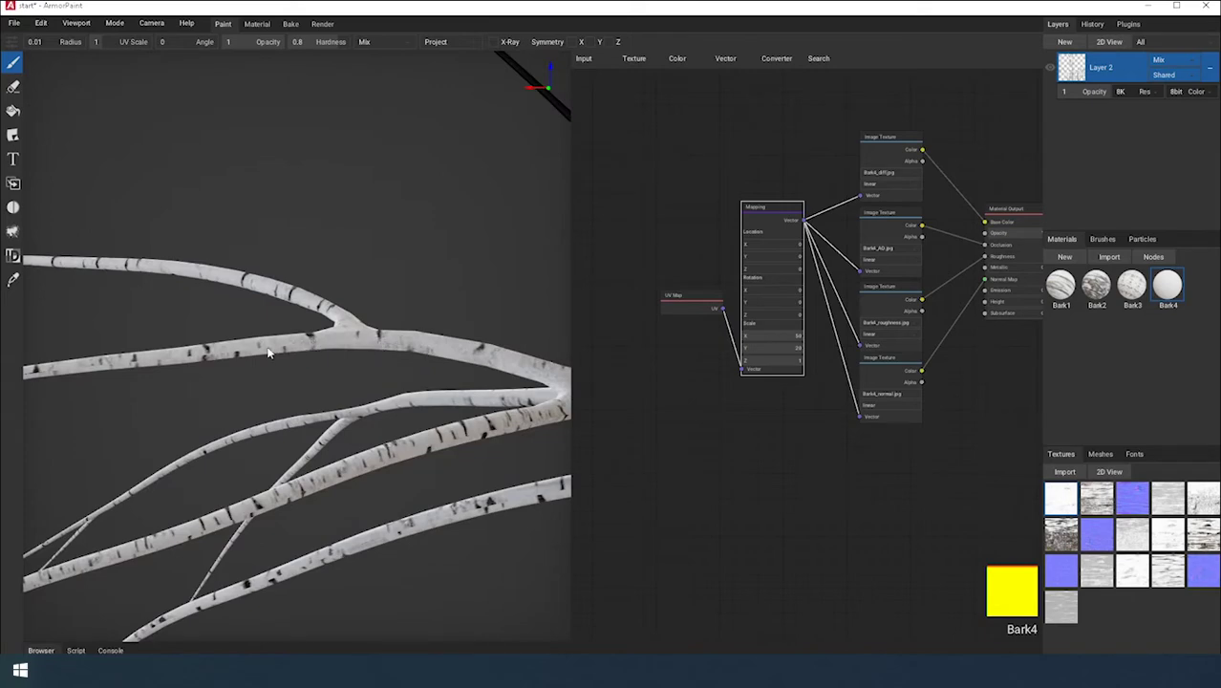
pyautogui.moveTo(258, 352)
pyautogui.mouseDown(button='right')
pyautogui.moveTo(302, 378)
pyautogui.moveTo(282, 380)
pyautogui.moveTo(268, 260)
pyautogui.mouseUp(button='right')
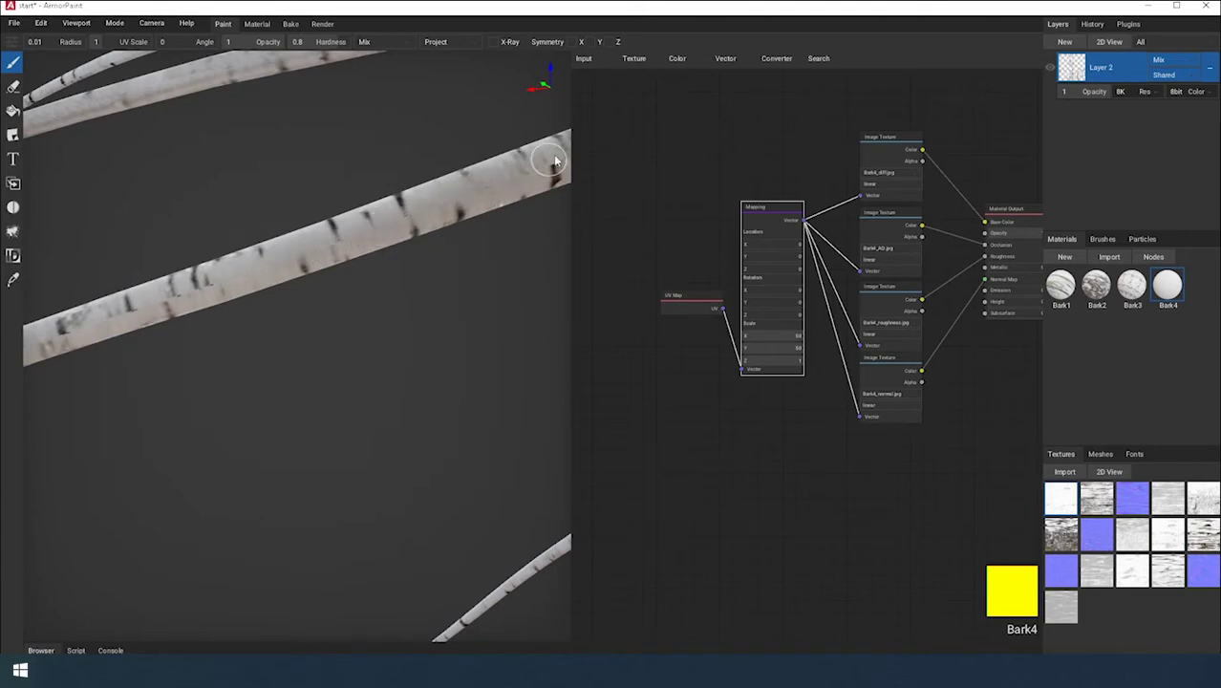
pyautogui.moveTo(551, 172); pyautogui.dragTo(165, 445, button='right')
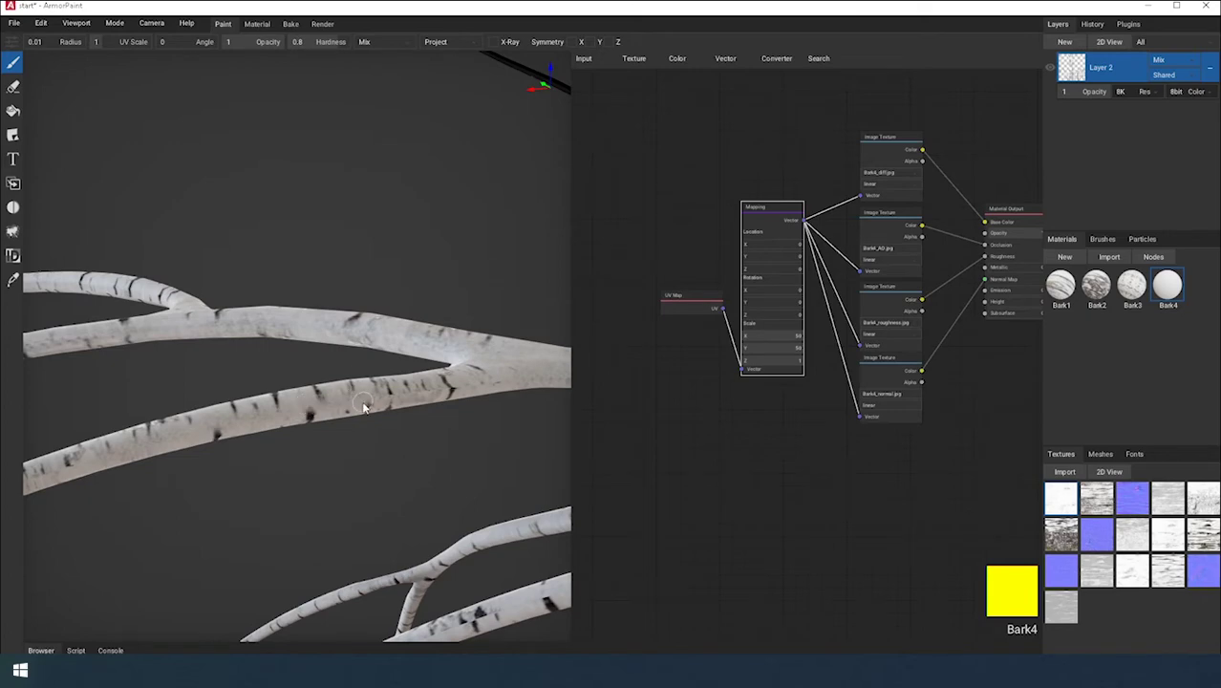
pyautogui.moveTo(497, 385); pyautogui.dragTo(246, 387, button='right')
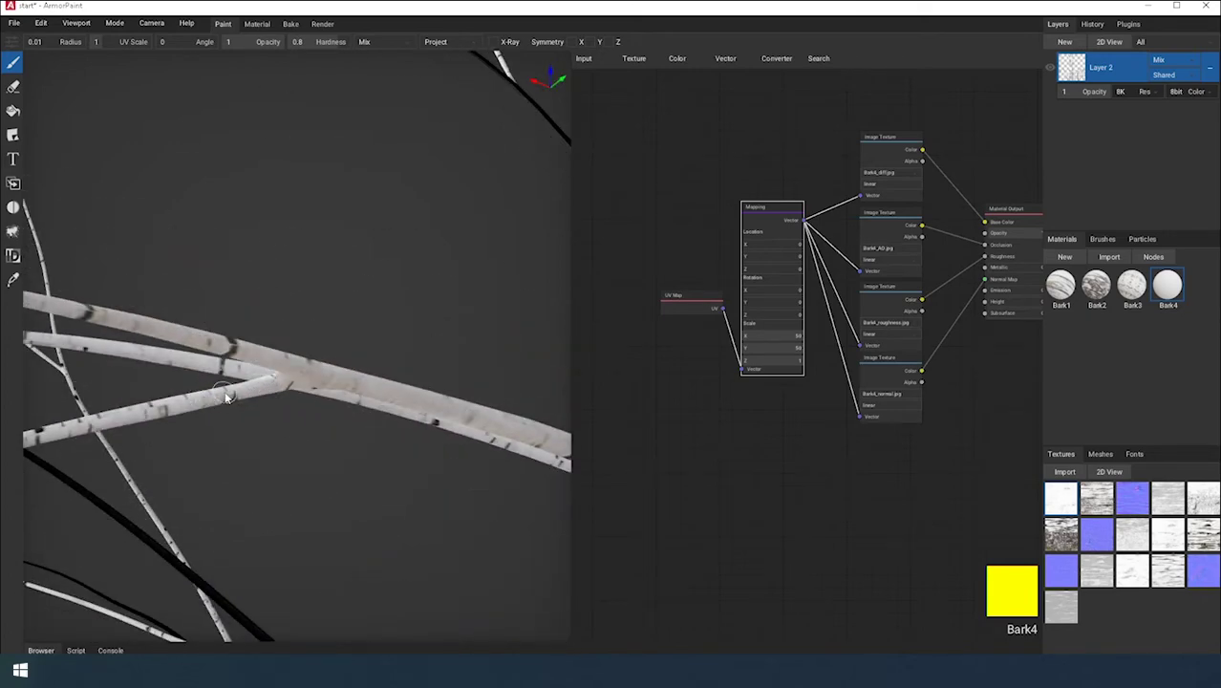
pyautogui.moveTo(164, 414); pyautogui.dragTo(318, 406, button='right')
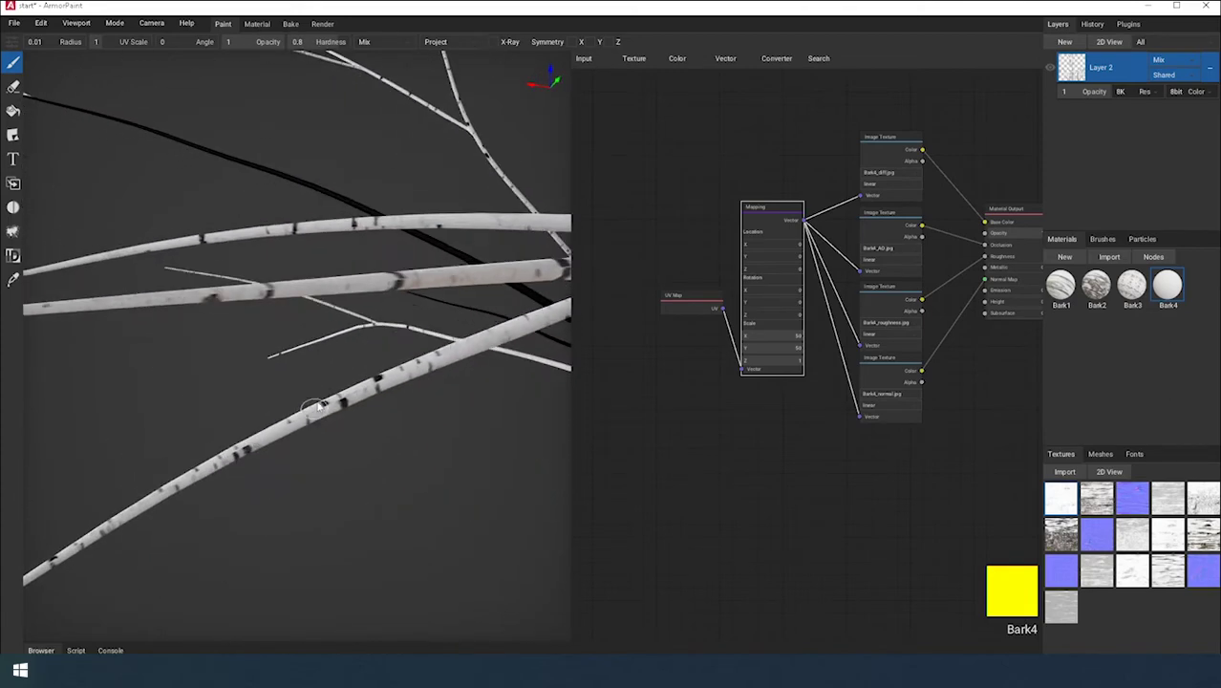
pyautogui.moveTo(472, 350); pyautogui.dragTo(237, 273, button='right')
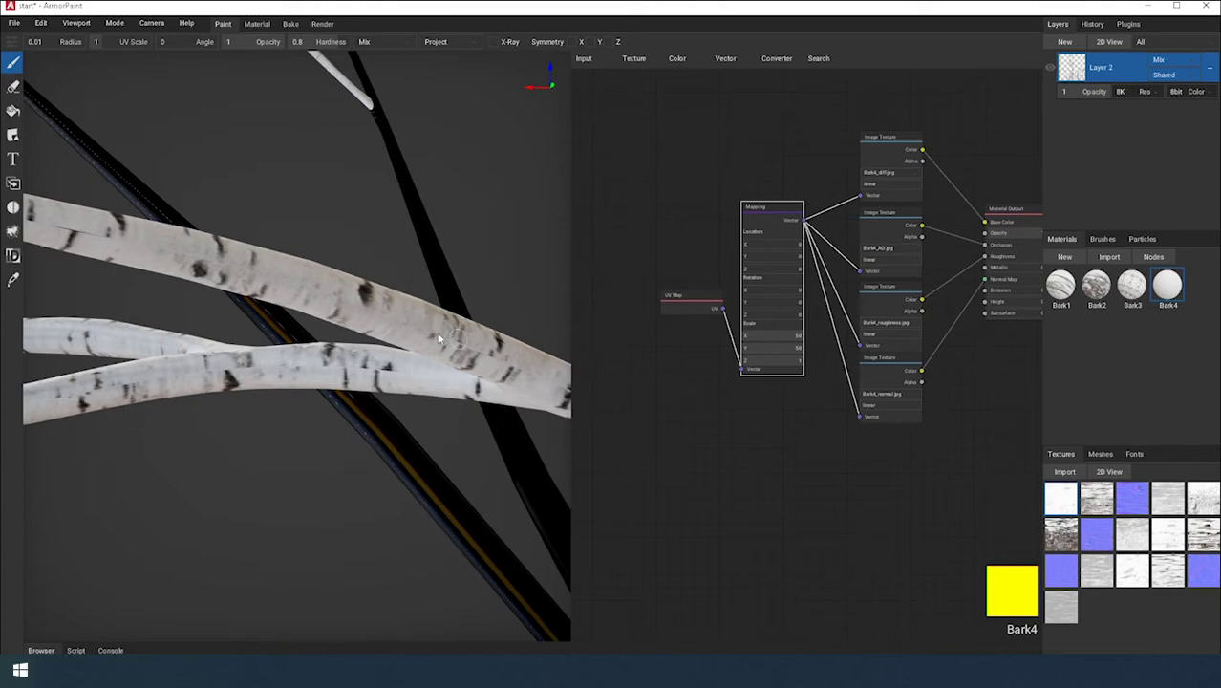
pyautogui.moveTo(551, 384); pyautogui.dragTo(423, 362, button='right')
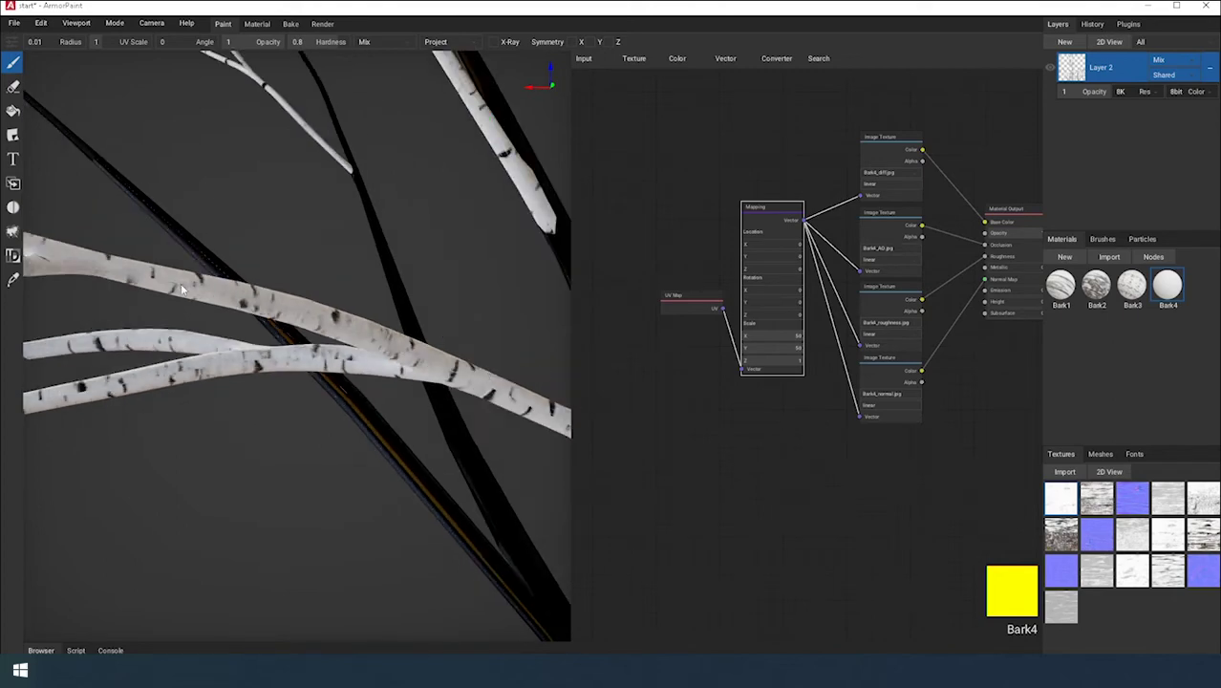
pyautogui.moveTo(150, 280); pyautogui.dragTo(177, 292, button='right')
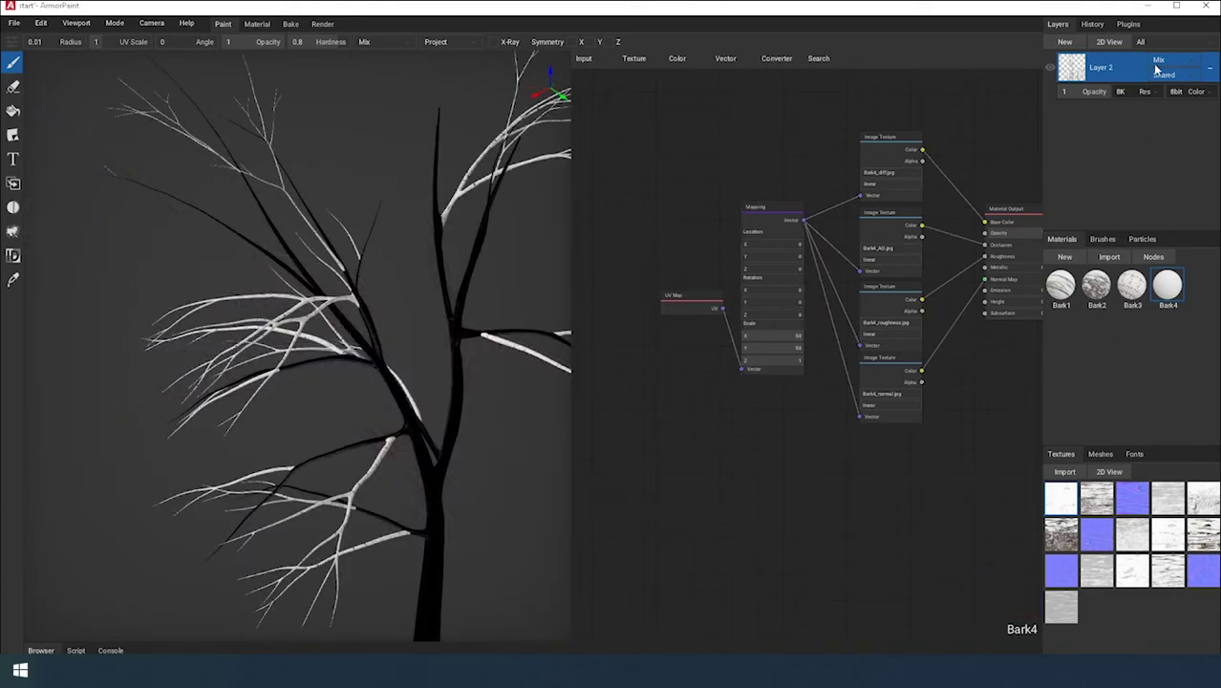
# Step: Apply Bark3 as a fill layer on the Branch_main slot, and restore the layer filter to All
pyautogui.click(1165, 42)
pyautogui.click(1155, 74)
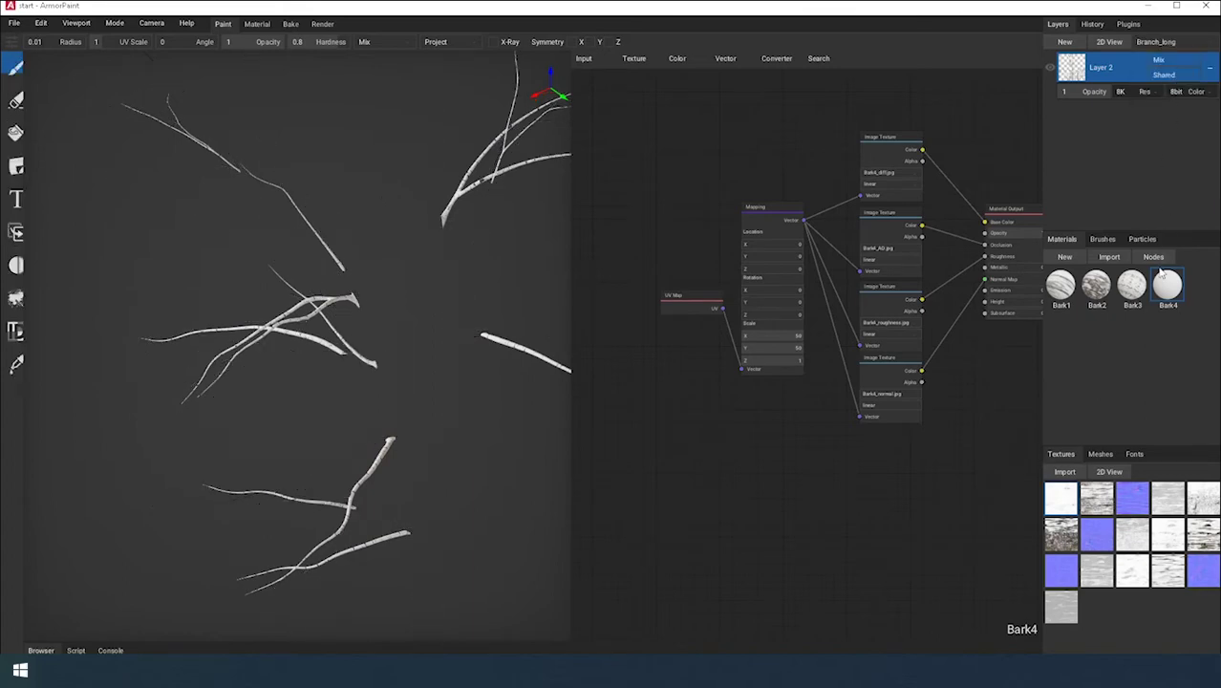
pyautogui.click(1130, 286)
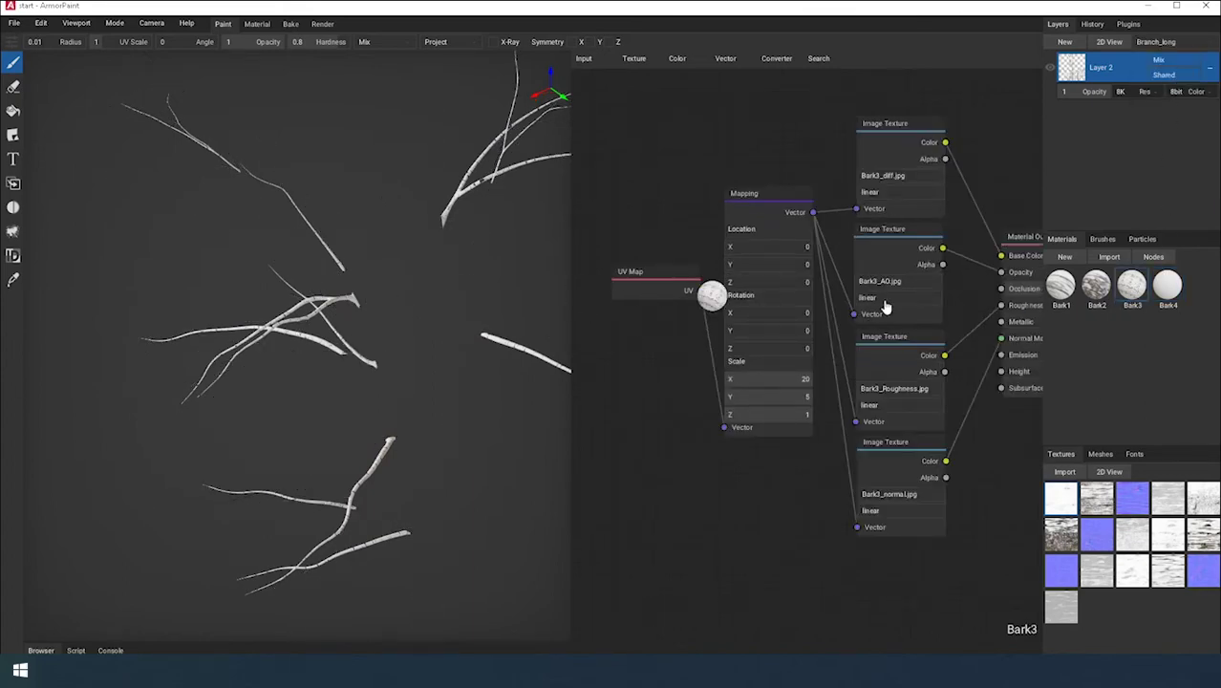
pyautogui.click(1161, 42)
pyautogui.click(1151, 94)
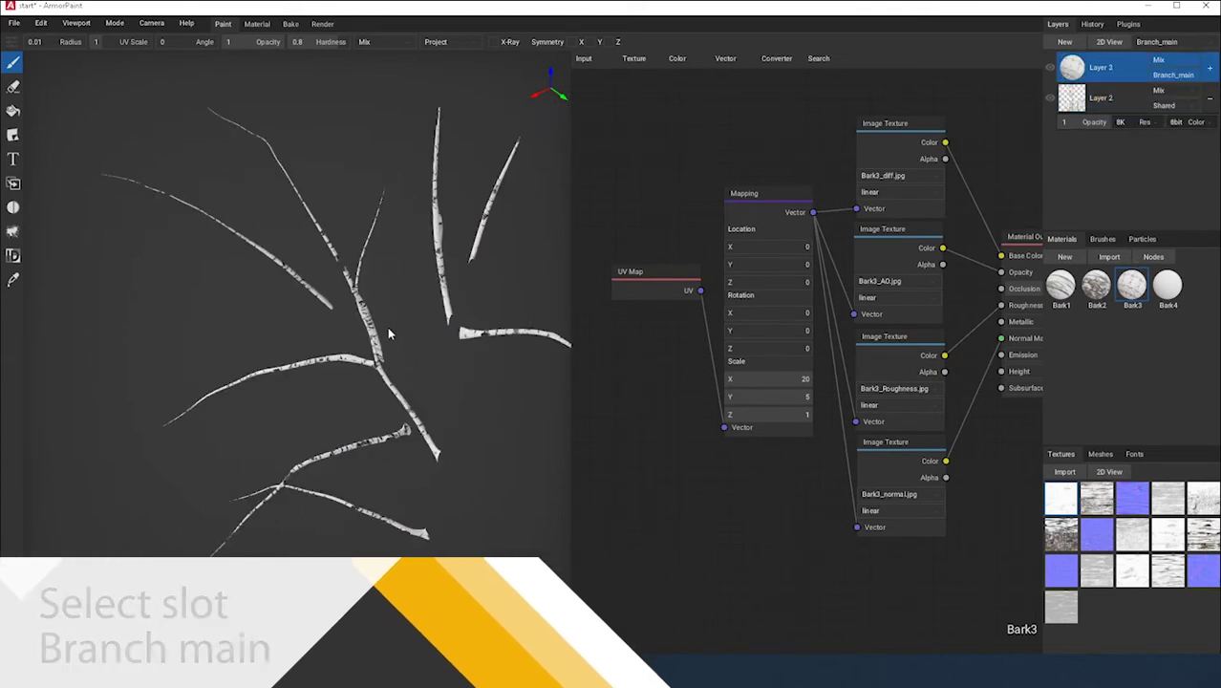
pyautogui.click(1171, 43)
pyautogui.click(1158, 60)
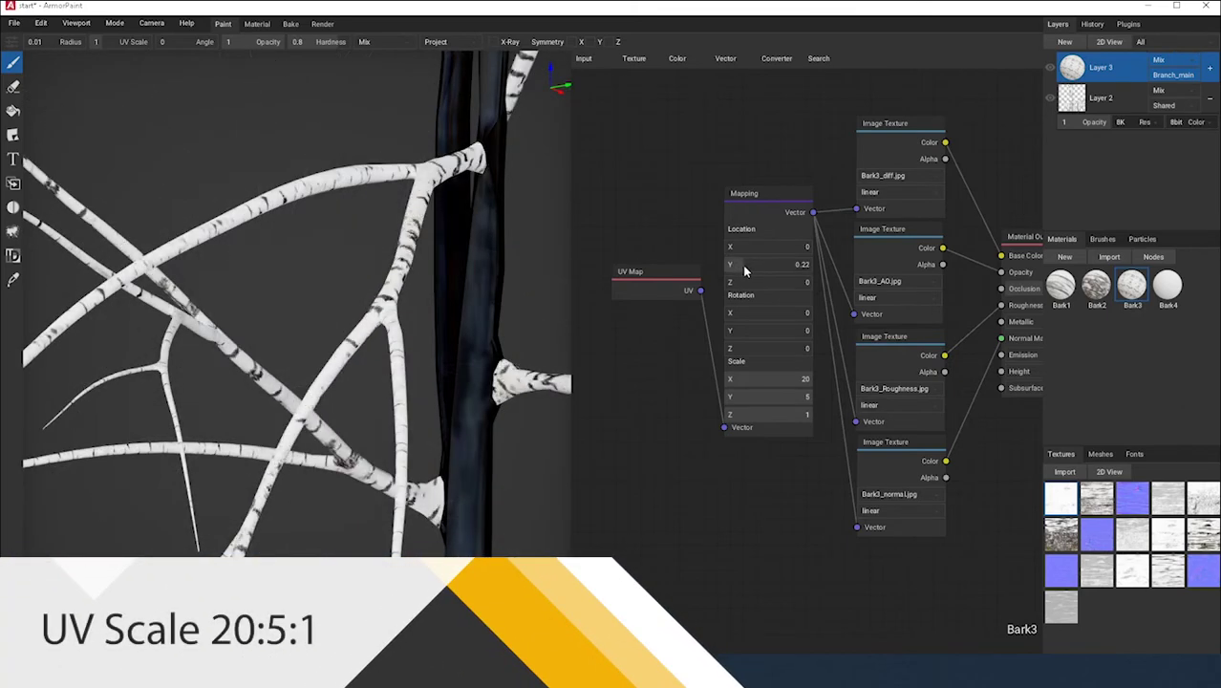
# Step: Set the Bark3 mapping node's X location to 0.48 to shift the bark on the main branches
pyautogui.moveTo(749, 252); pyautogui.dragTo(753, 253)
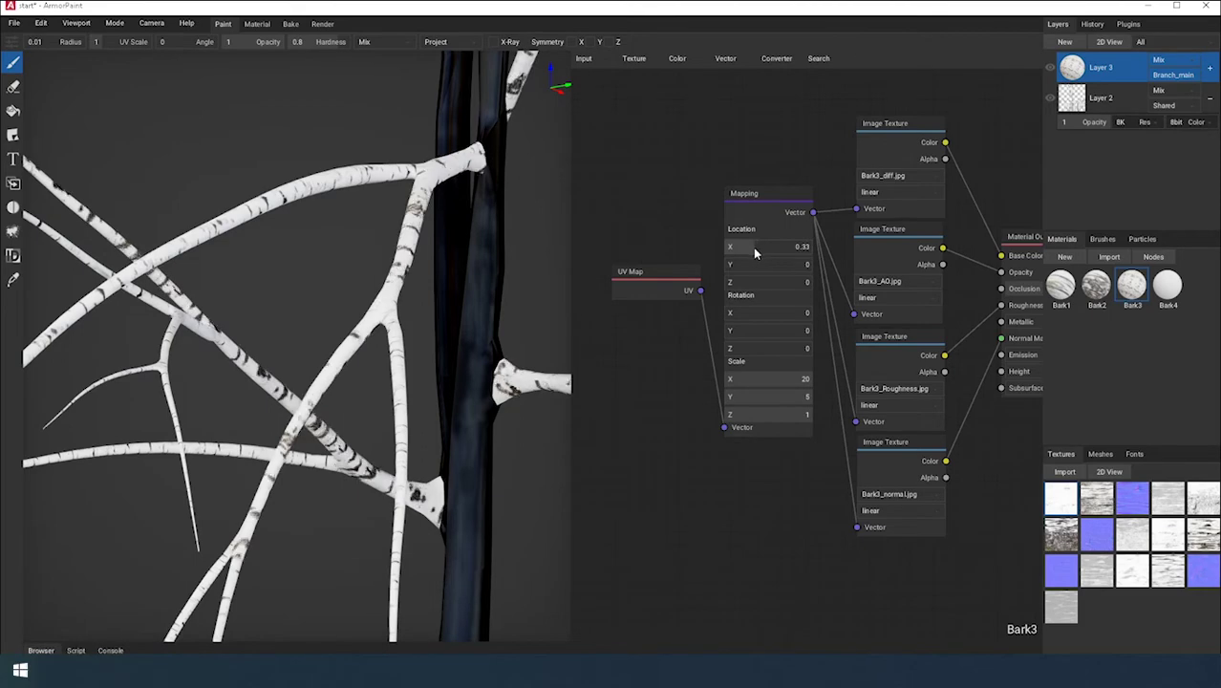
pyautogui.moveTo(521, 312); pyautogui.dragTo(401, 296, button='right')
pyautogui.moveTo(759, 253)
pyautogui.mouseDown()
pyautogui.moveTo(751, 248)
pyautogui.moveTo(777, 253)
pyautogui.moveTo(763, 248)
pyautogui.mouseUp()
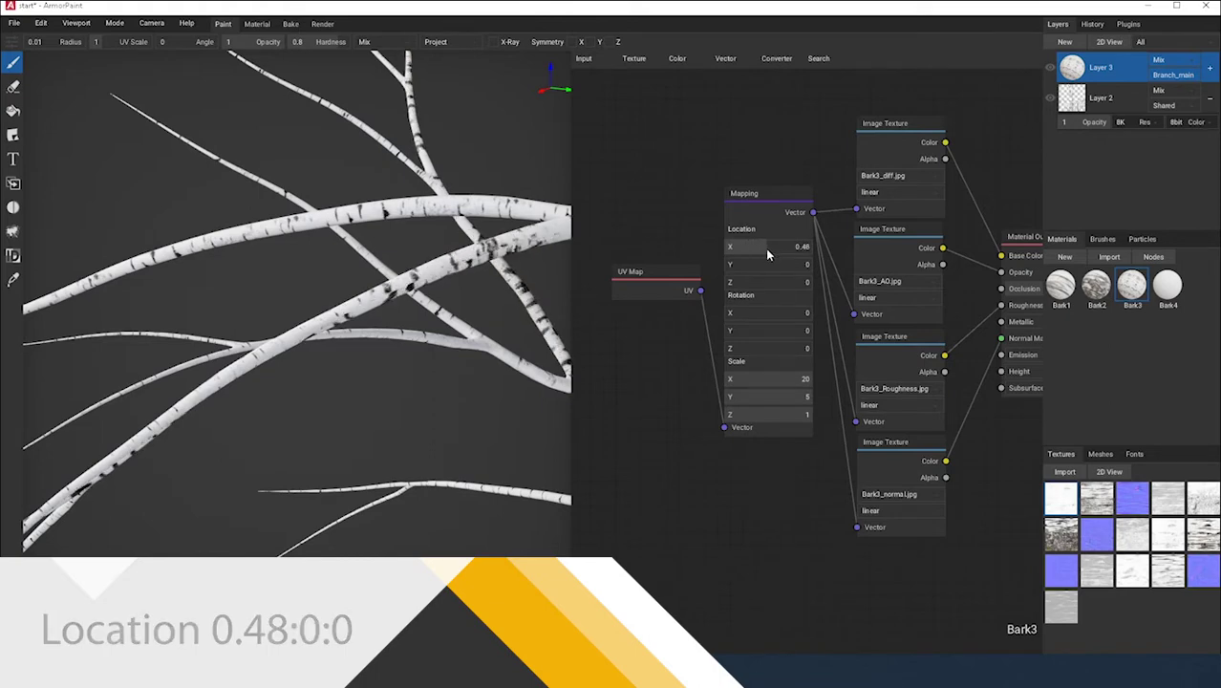
pyautogui.moveTo(486, 265); pyautogui.dragTo(495, 262, button='right')
pyautogui.moveTo(513, 384); pyautogui.dragTo(401, 358, button='right')
# Step: Convert the Bark3 fill layer, Layer 3, to a paint layer and merge it down into Layer 2
pyautogui.rightClick(1071, 69)
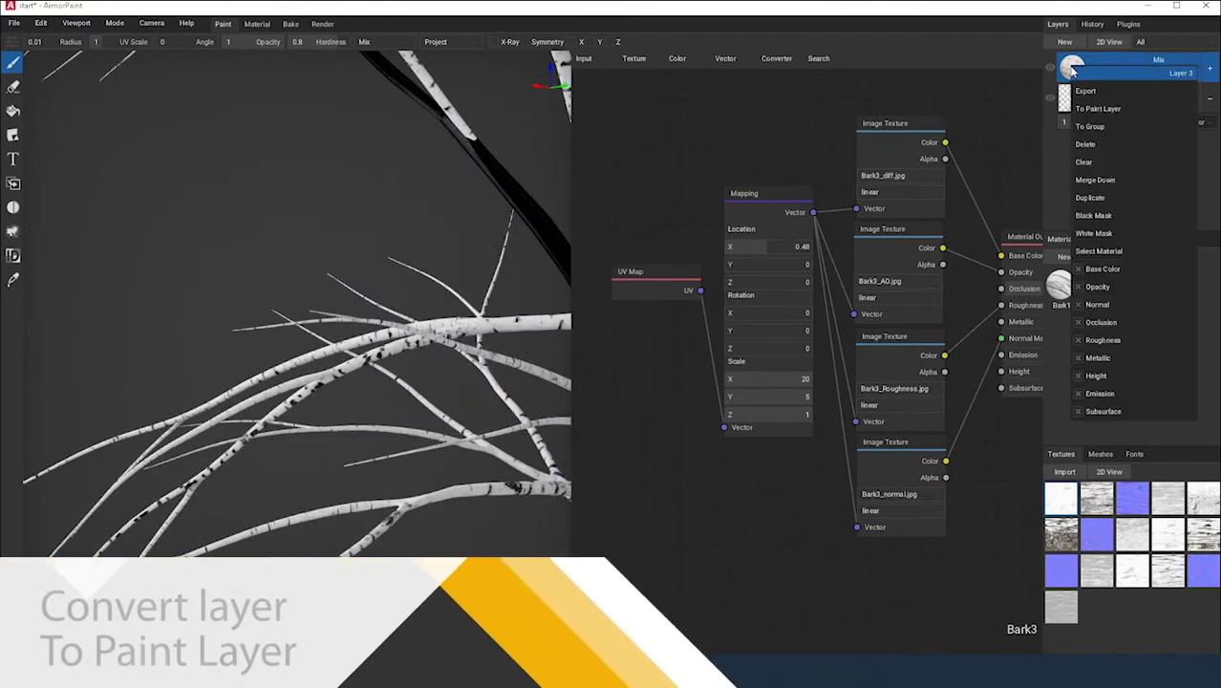
pyautogui.click(1089, 108)
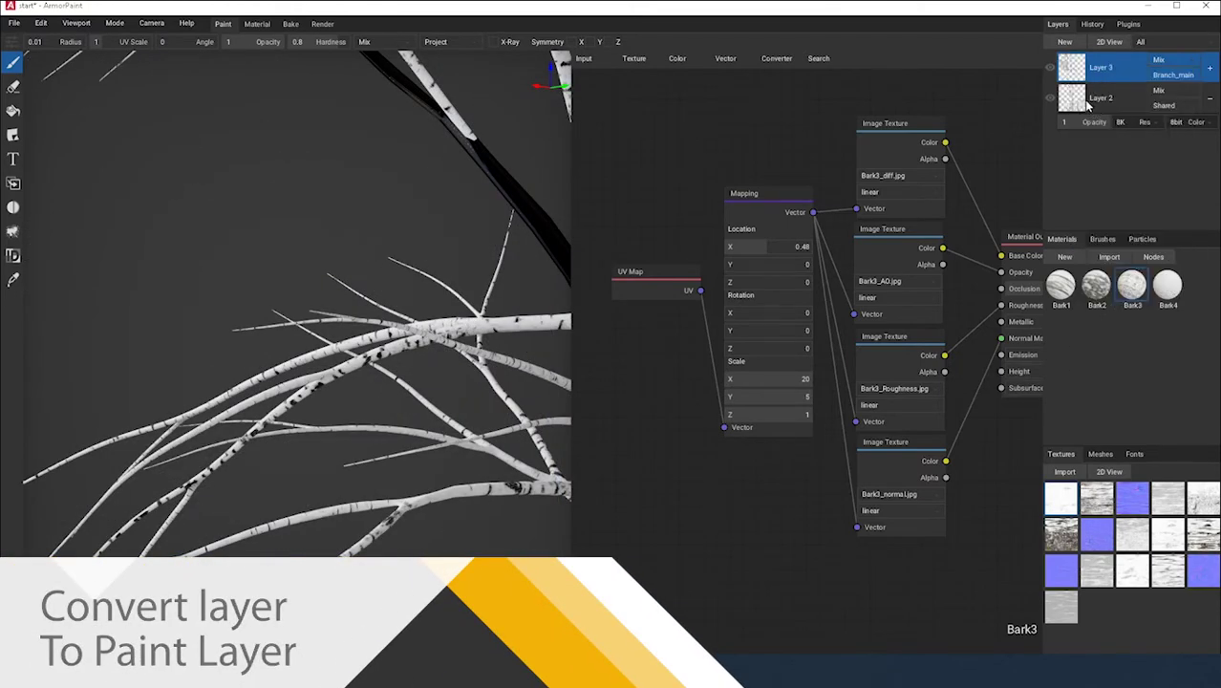
pyautogui.scroll(-1, 346, 276)
pyautogui.scroll(-1, 354, 248)
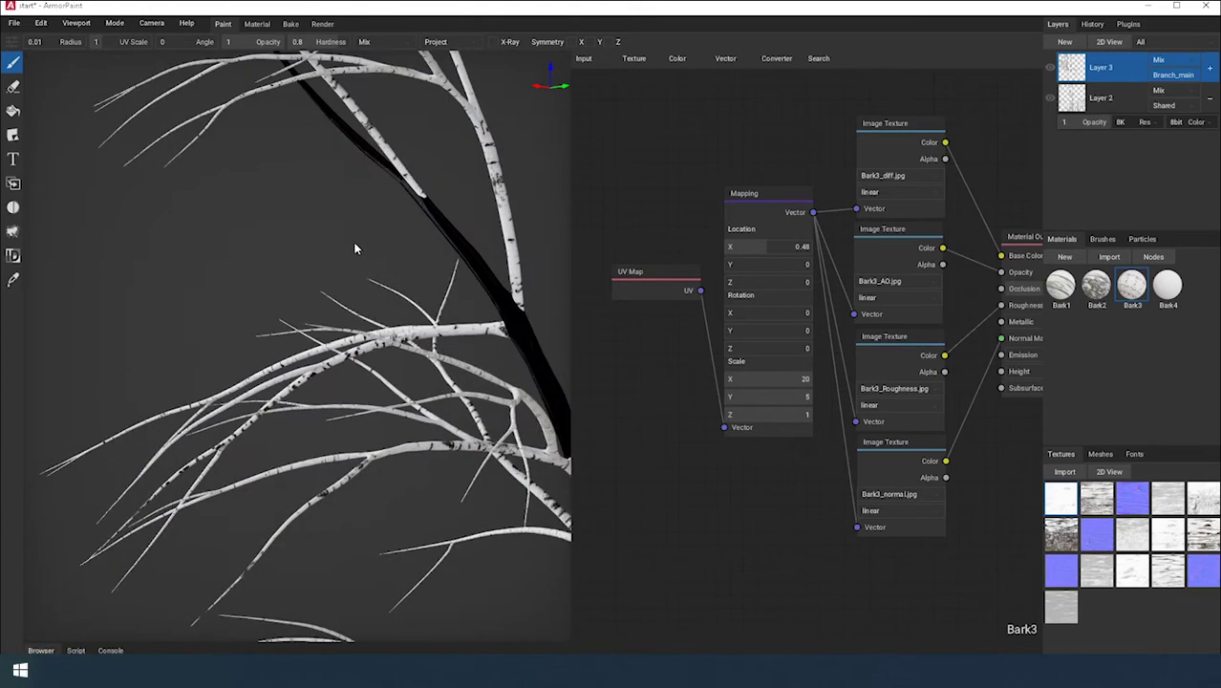
pyautogui.rightClick(1074, 78)
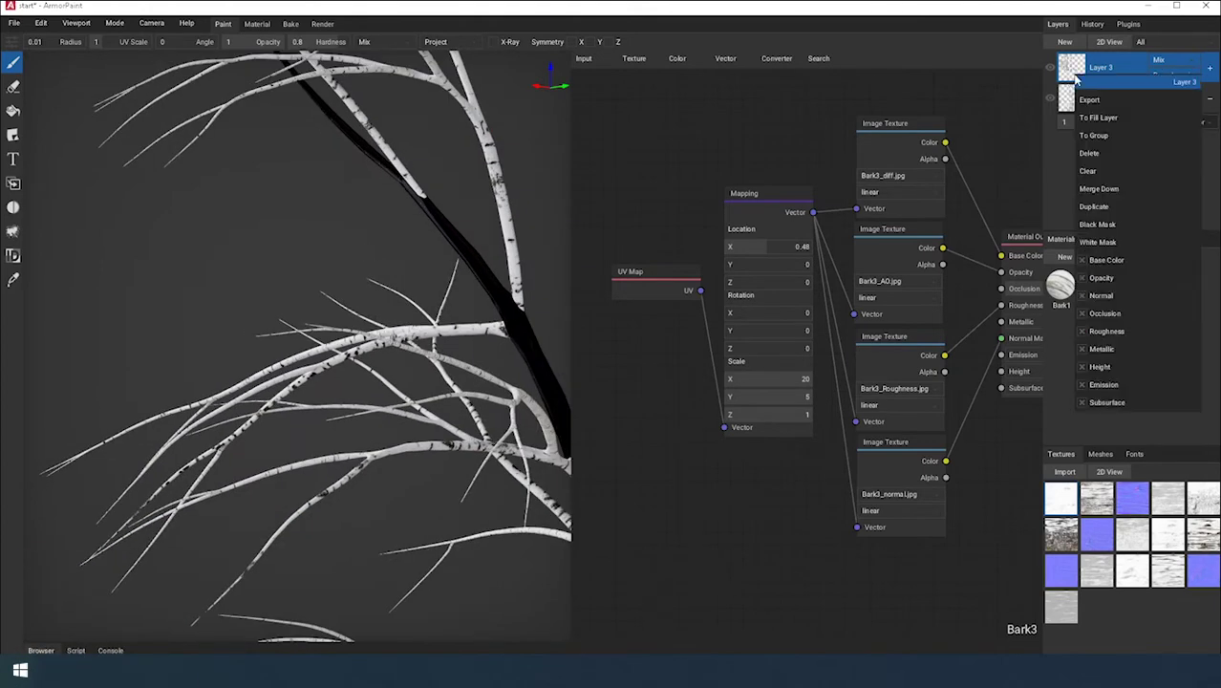
pyautogui.click(1102, 186)
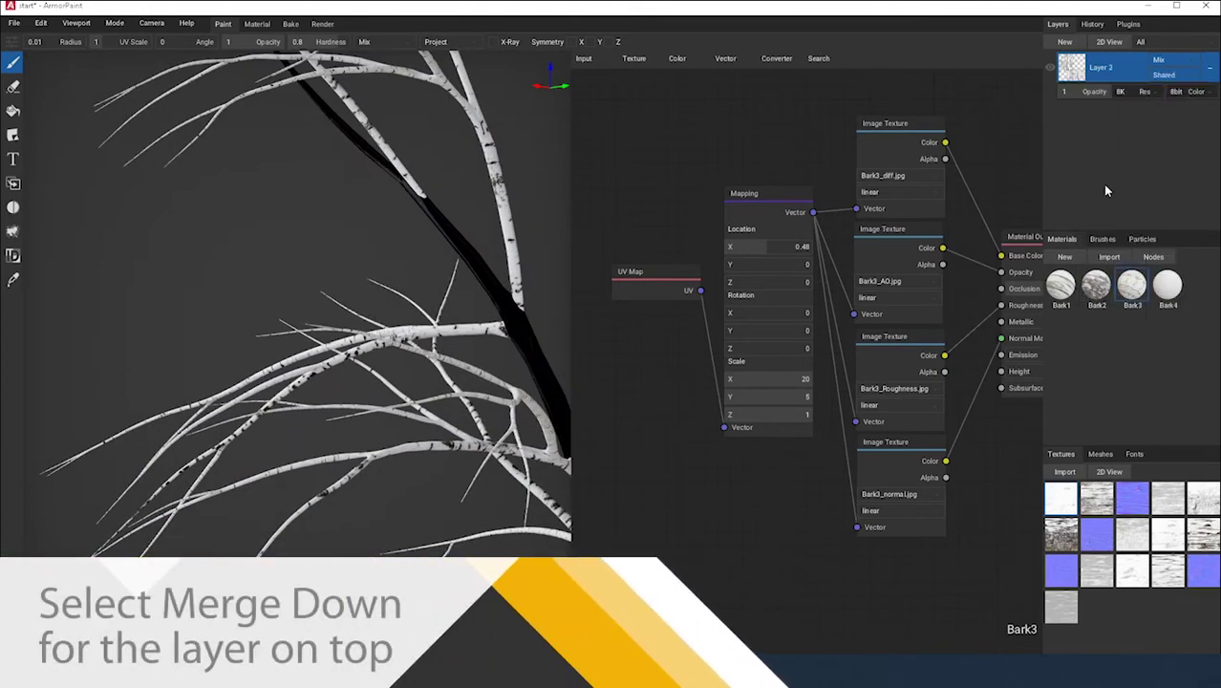
# Step: Toggle Layer 2's visibility off and on, and inspect the merged bark on the branches and their joints
pyautogui.click(1050, 69)
pyautogui.click(1049, 69)
pyautogui.scroll(3, 359, 425)
pyautogui.moveTo(360, 425); pyautogui.dragTo(351, 374, button='right')
pyautogui.scroll(3, 326, 296)
pyautogui.moveTo(334, 295); pyautogui.dragTo(295, 239, button='right')
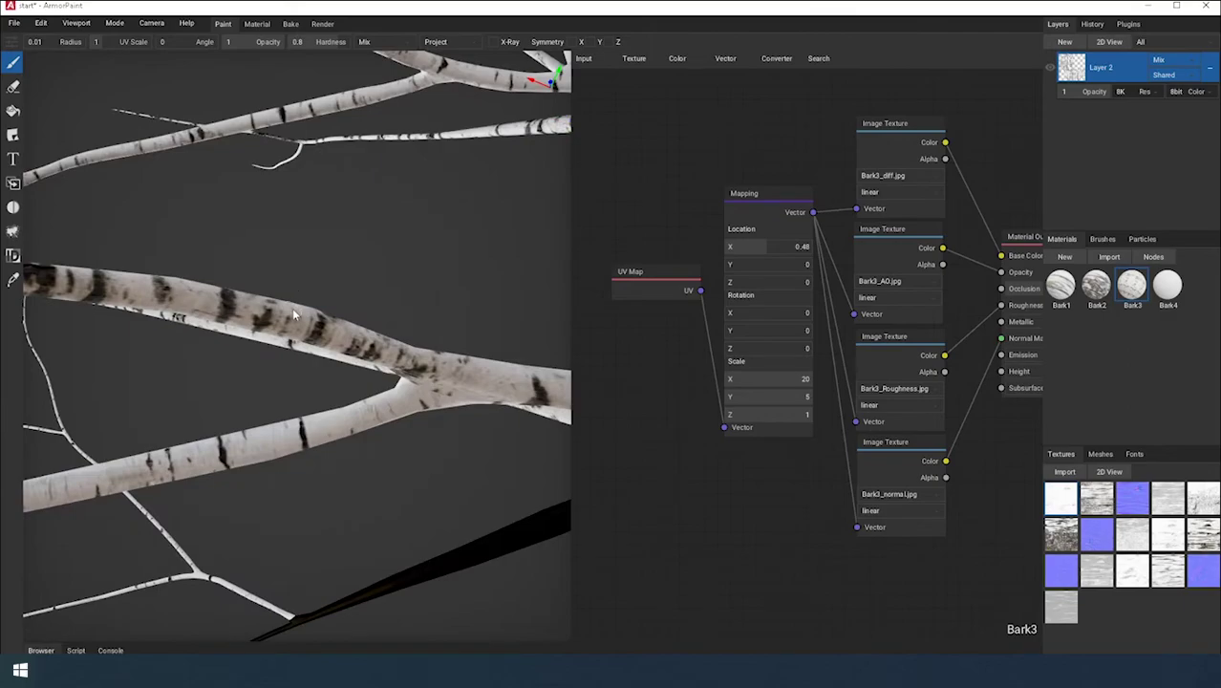
pyautogui.scroll(-3, 295, 314)
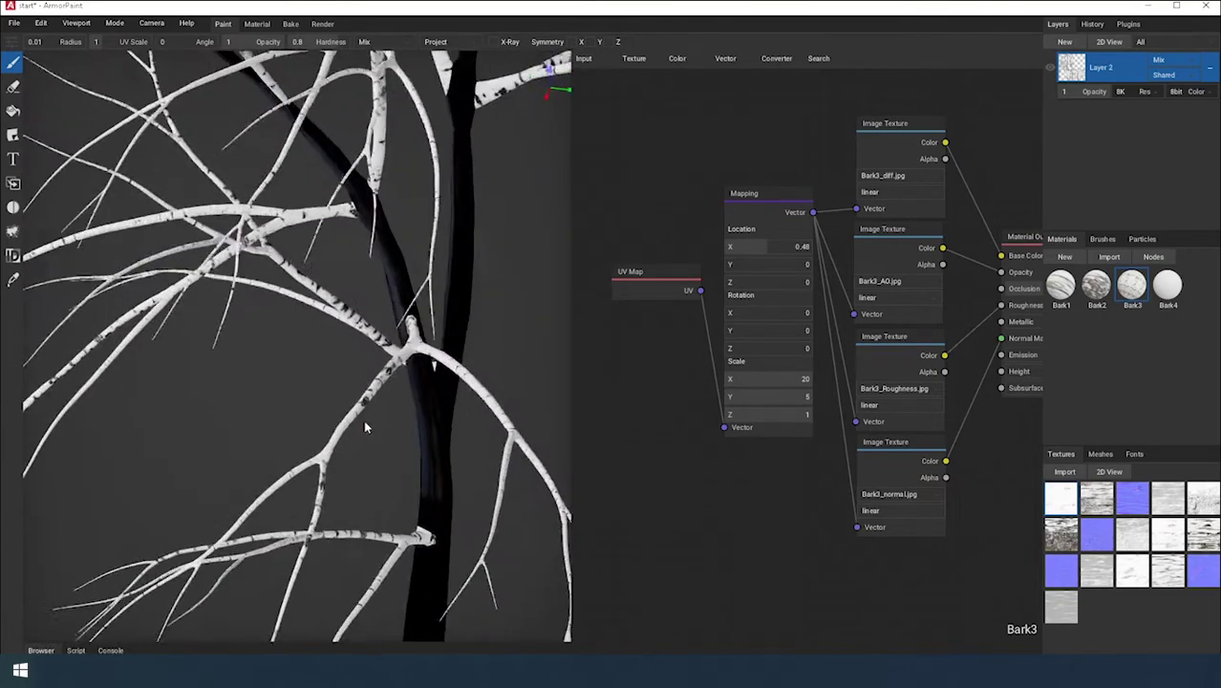
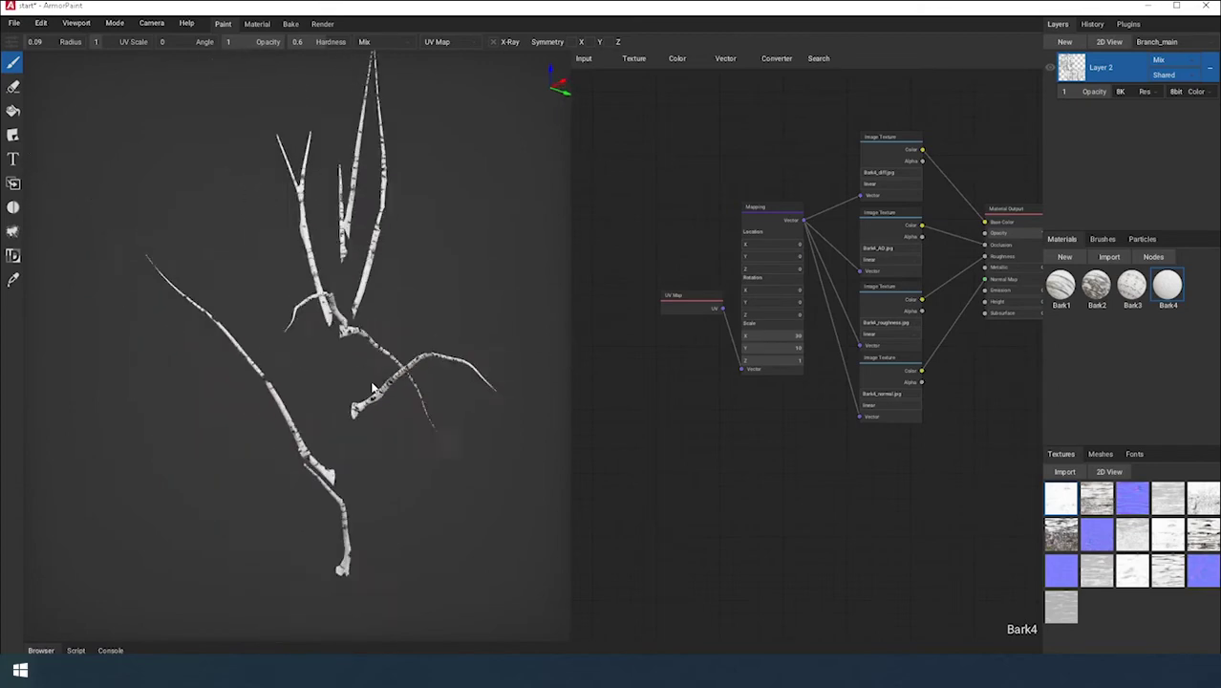
# Step: Paint Bark4 over the seams along the main branches with a brush radius of 0.13 and hardness of 0.42
pyautogui.moveTo(458, 452); pyautogui.dragTo(300, 428, button='middle')
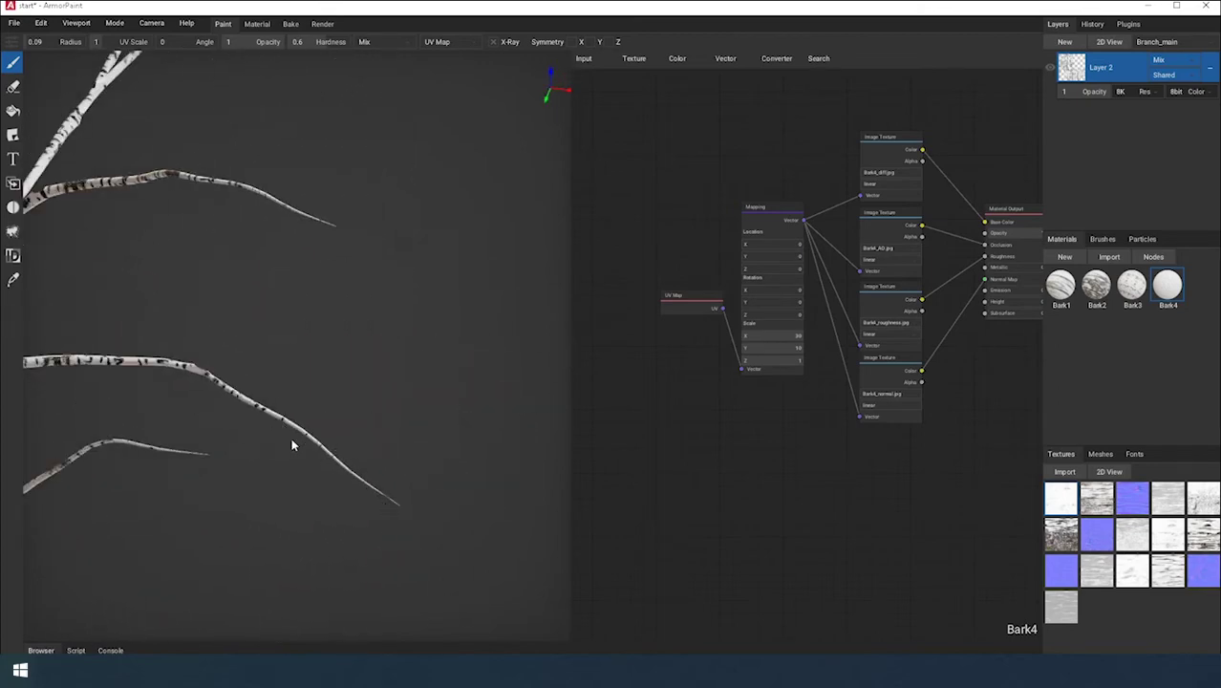
pyautogui.moveTo(204, 373); pyautogui.dragTo(346, 400, button='right')
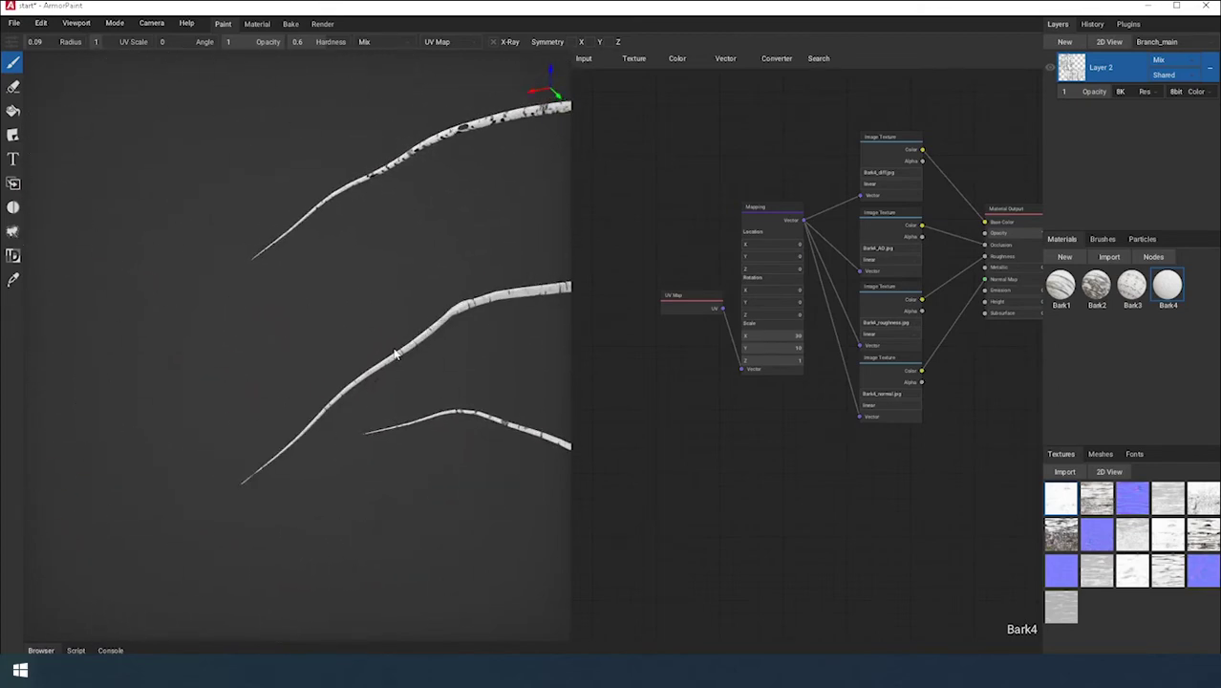
pyautogui.moveTo(403, 158)
pyautogui.mouseDown(button='right')
pyautogui.moveTo(497, 191)
pyautogui.moveTo(381, 192)
pyautogui.mouseUp(button='right')
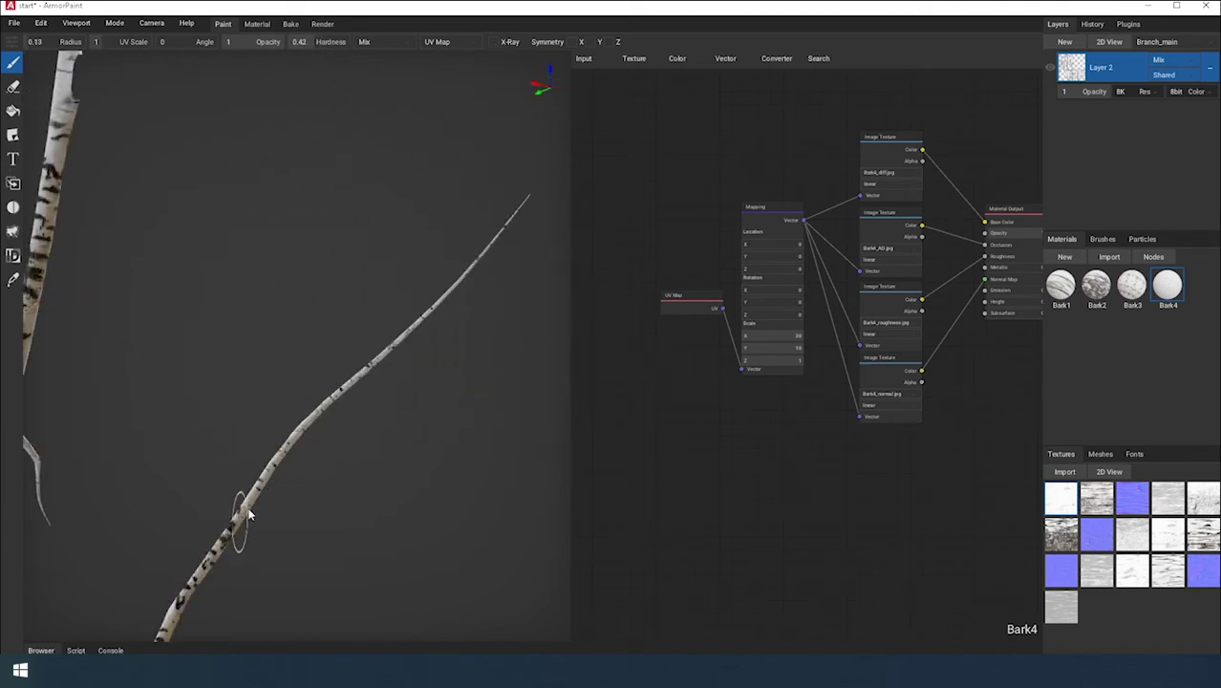
pyautogui.moveTo(355, 383); pyautogui.dragTo(489, 391, button='right')
pyautogui.moveTo(269, 279); pyautogui.dragTo(244, 465, button='right')
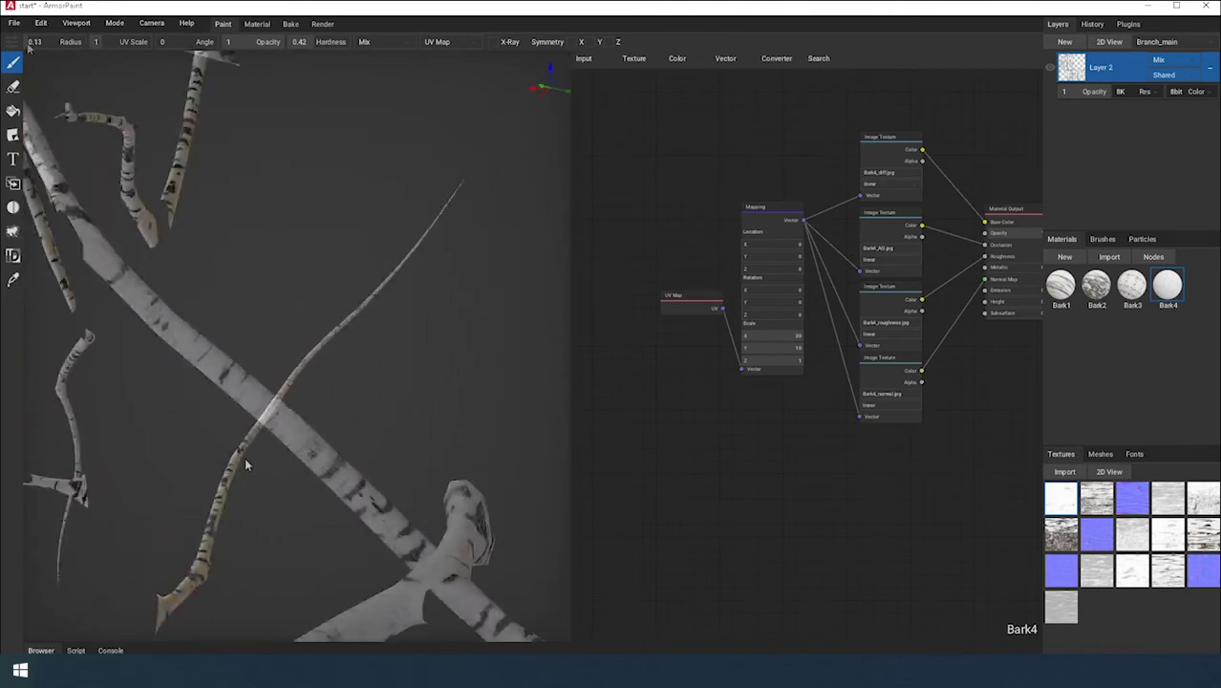
# Step: Set the brush radius to 0.07 and the Bark4 mapping's Y scale to 7, and paint over the main branch seams
pyautogui.moveTo(254, 401); pyautogui.dragTo(109, 48, button='right')
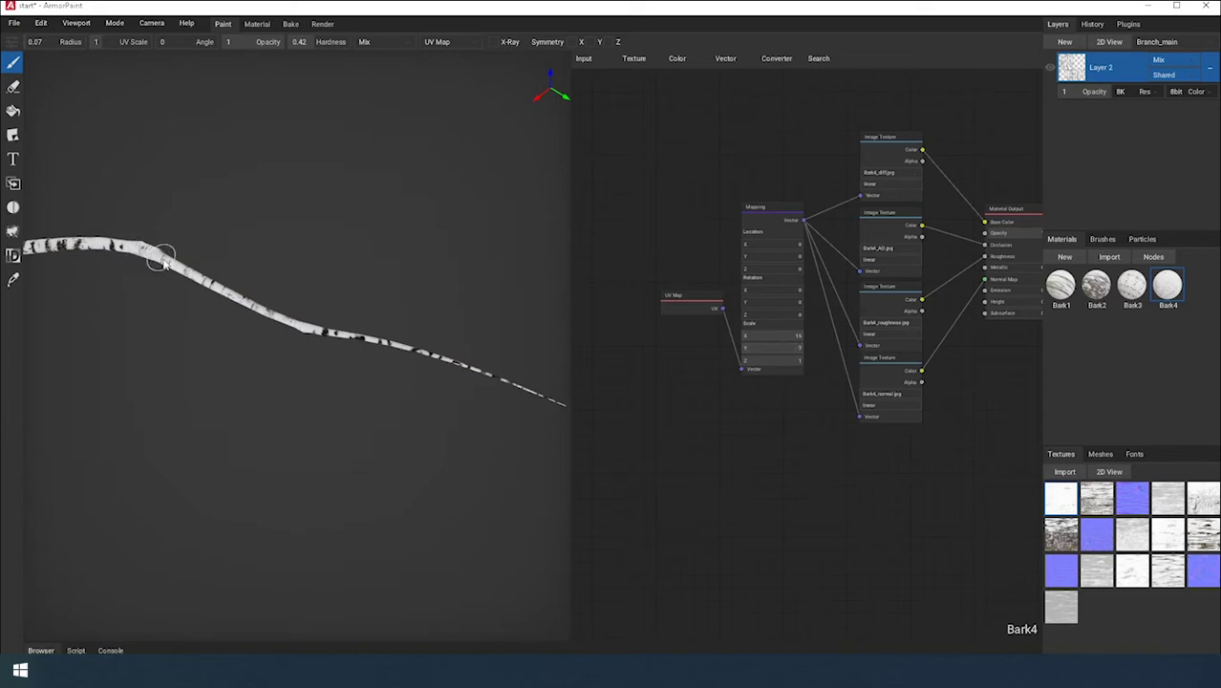
pyautogui.moveTo(203, 278)
pyautogui.mouseDown(button='right')
pyautogui.moveTo(274, 216)
pyautogui.moveTo(264, 245)
pyautogui.moveTo(245, 223)
pyautogui.mouseUp(button='right')
pyautogui.moveTo(399, 299); pyautogui.dragTo(405, 410, button='right')
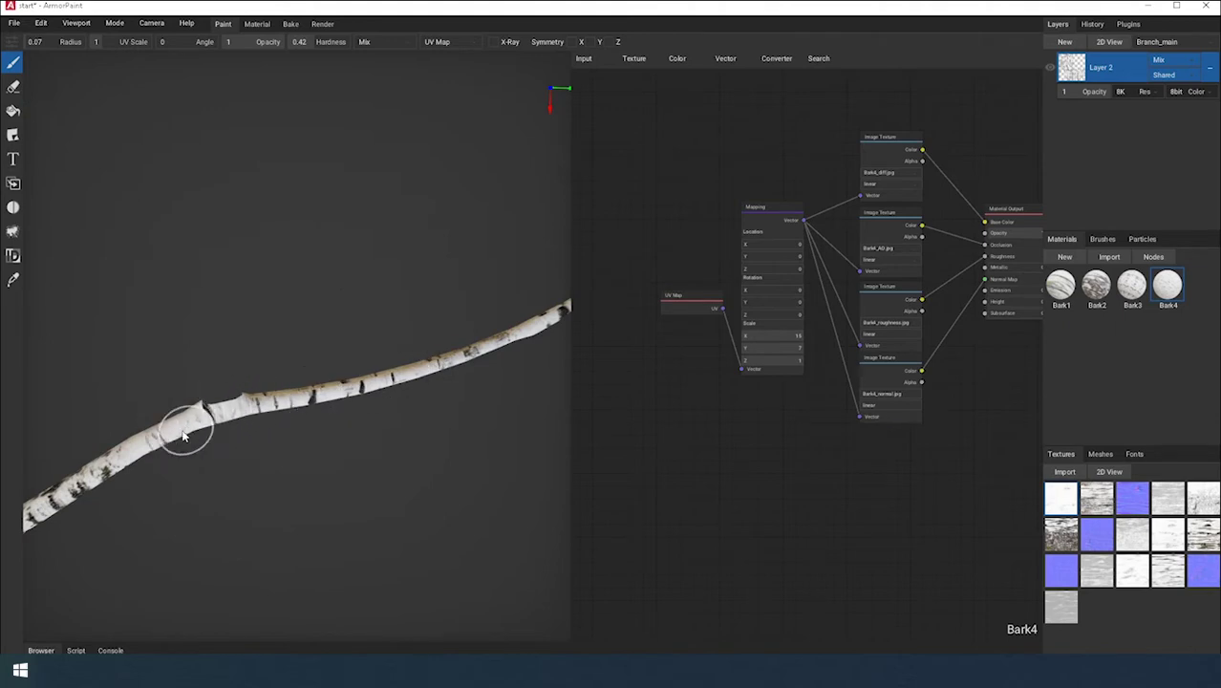
pyautogui.moveTo(190, 421)
pyautogui.mouseDown(button='right')
pyautogui.moveTo(194, 346)
pyautogui.moveTo(336, 282)
pyautogui.mouseUp(button='right')
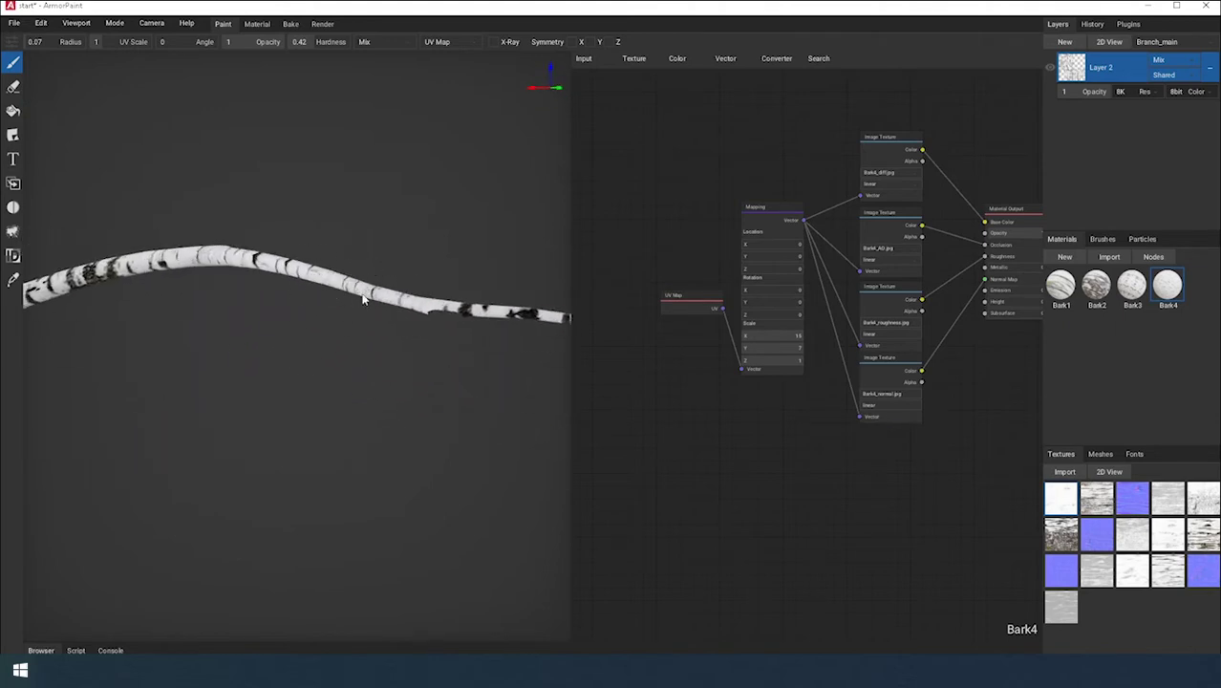
pyautogui.moveTo(364, 322); pyautogui.dragTo(423, 312, button='right')
# Step: Set the Bark4 mapping scale to 50:30:1 and paint the bark over a thin tip of the main branches
pyautogui.moveTo(212, 308); pyautogui.dragTo(382, 485, button='right')
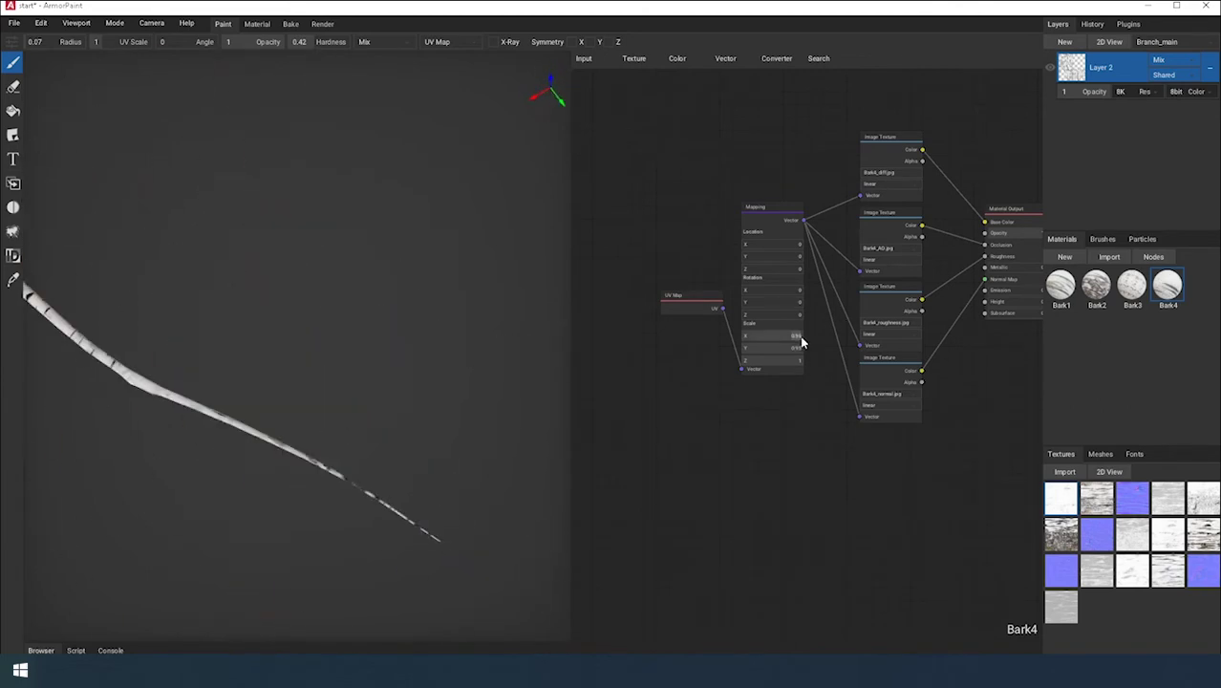
pyautogui.press('Return')
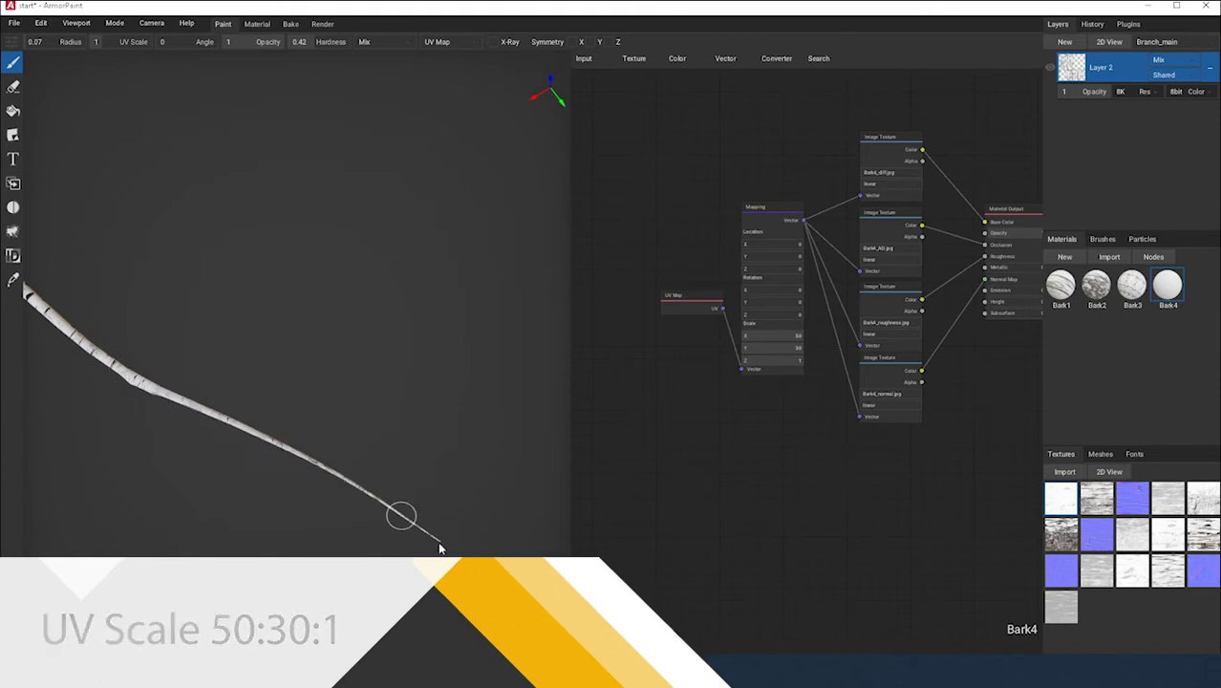
pyautogui.moveTo(428, 534); pyautogui.dragTo(312, 193, button='right')
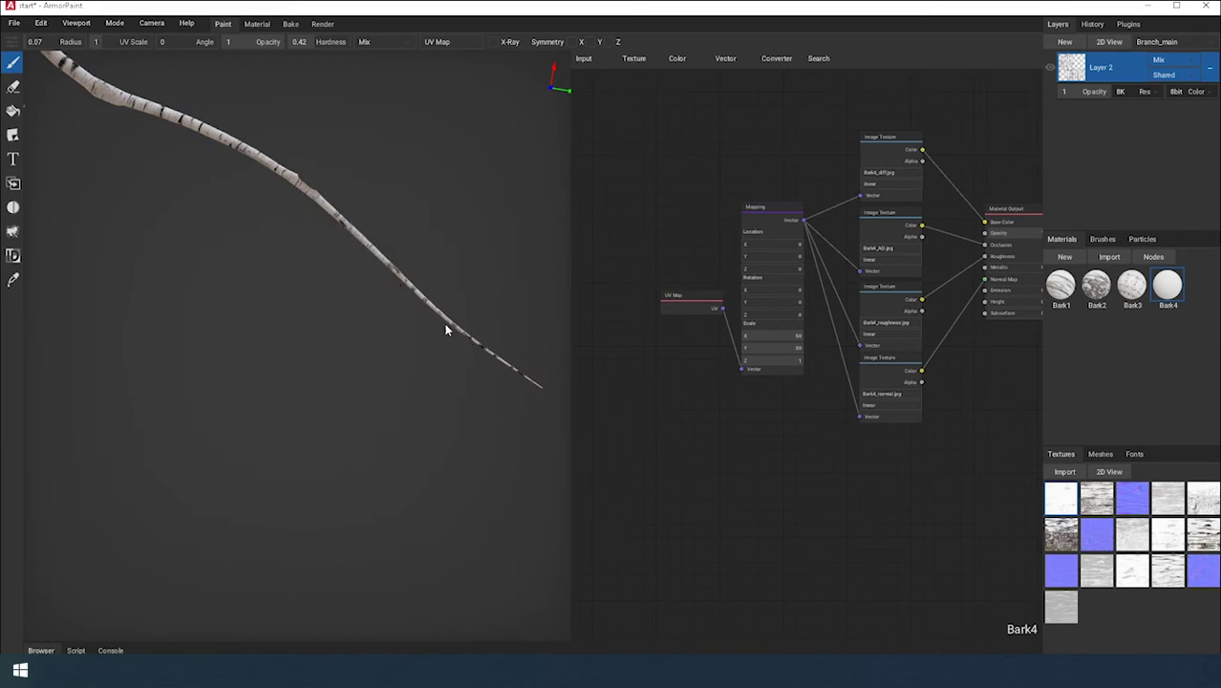
pyautogui.moveTo(480, 349)
pyautogui.mouseDown(button='right')
pyautogui.moveTo(498, 358)
pyautogui.moveTo(295, 245)
pyautogui.moveTo(408, 226)
pyautogui.moveTo(364, 379)
pyautogui.mouseUp(button='right')
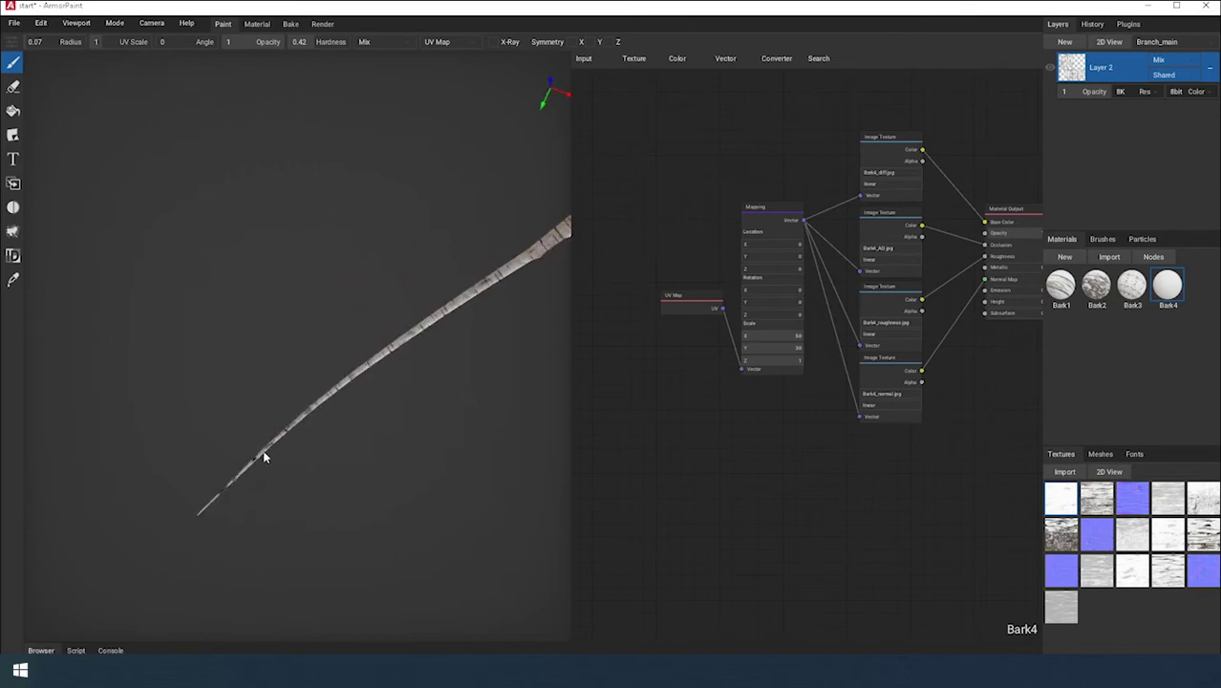
pyautogui.scroll(3, 316, 413)
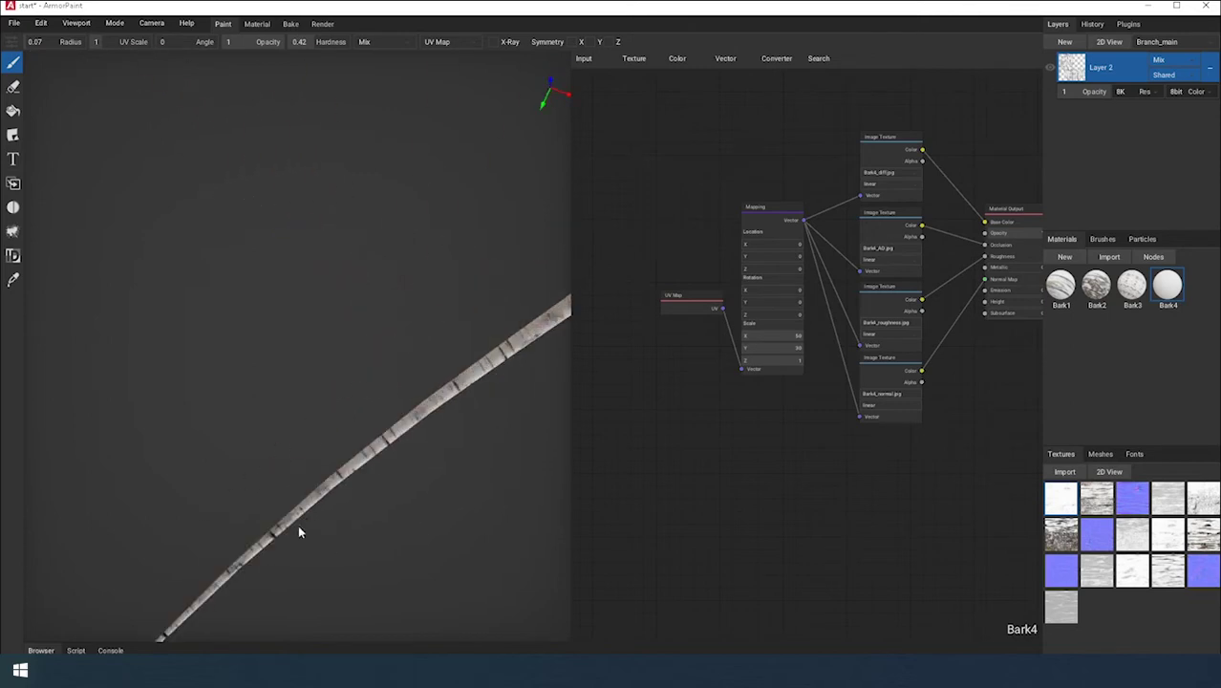
pyautogui.moveTo(480, 380)
pyautogui.mouseDown(button='right')
pyautogui.moveTo(395, 436)
pyautogui.moveTo(327, 360)
pyautogui.moveTo(199, 327)
pyautogui.moveTo(174, 364)
pyautogui.moveTo(340, 338)
pyautogui.mouseUp(button='right')
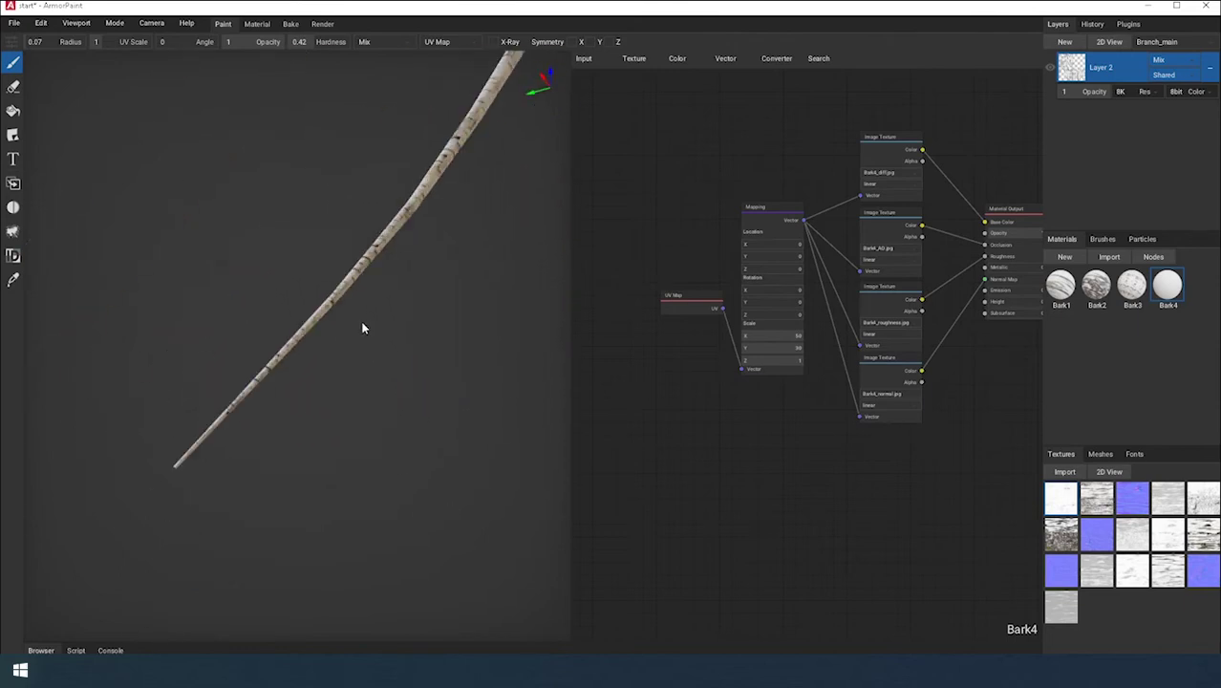
# Step: Paint Bark4 along the remaining thin tips of the main branches from several sides
pyautogui.moveTo(266, 377); pyautogui.dragTo(240, 445, button='right')
pyautogui.moveTo(240, 446)
pyautogui.mouseDown()
pyautogui.moveTo(234, 431)
pyautogui.moveTo(232, 477)
pyautogui.moveTo(252, 382)
pyautogui.moveTo(229, 414)
pyautogui.moveTo(255, 378)
pyautogui.mouseUp()
pyautogui.moveTo(280, 399); pyautogui.dragTo(171, 406, button='right')
pyautogui.moveTo(185, 353); pyautogui.dragTo(86, 383, button='right')
pyautogui.moveTo(427, 437); pyautogui.dragTo(442, 477)
pyautogui.moveTo(441, 476)
pyautogui.mouseDown(button='right')
pyautogui.moveTo(322, 472)
pyautogui.moveTo(310, 516)
pyautogui.moveTo(261, 485)
pyautogui.moveTo(163, 491)
pyautogui.mouseUp(button='right')
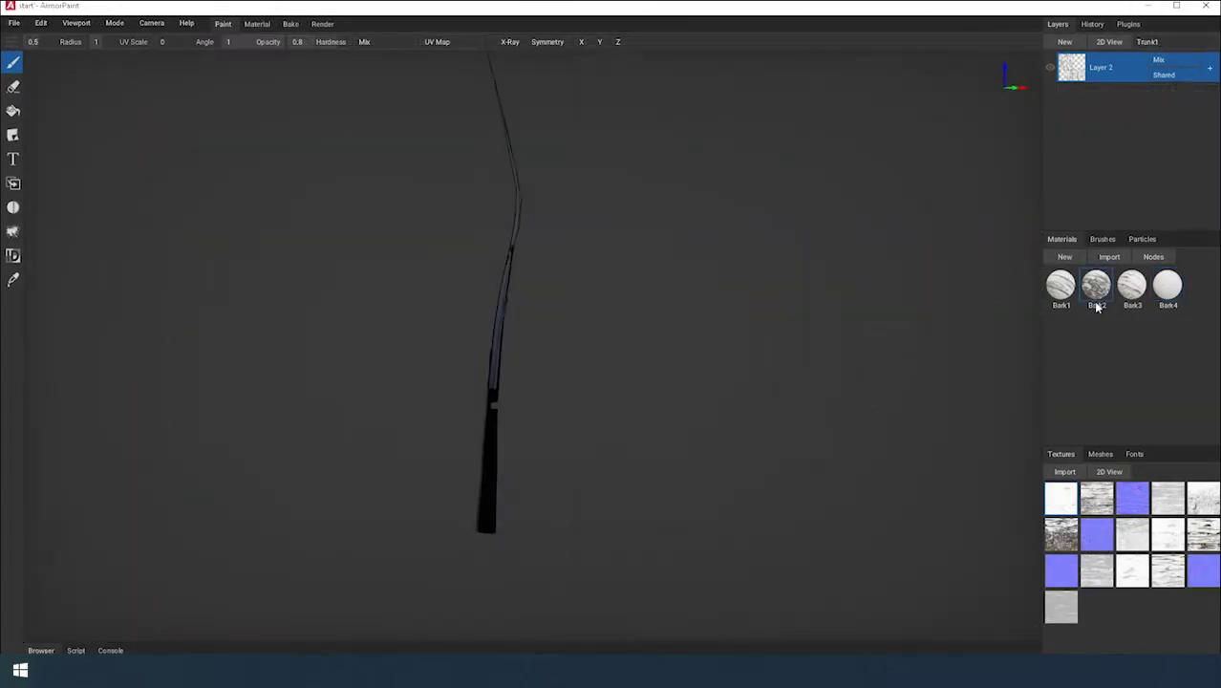
# Step: Apply Bark2 as a fill layer on the Trunk1 slot and set its mapping's Y scale to 1.55
pyautogui.moveTo(803, 377); pyautogui.dragTo(492, 372)
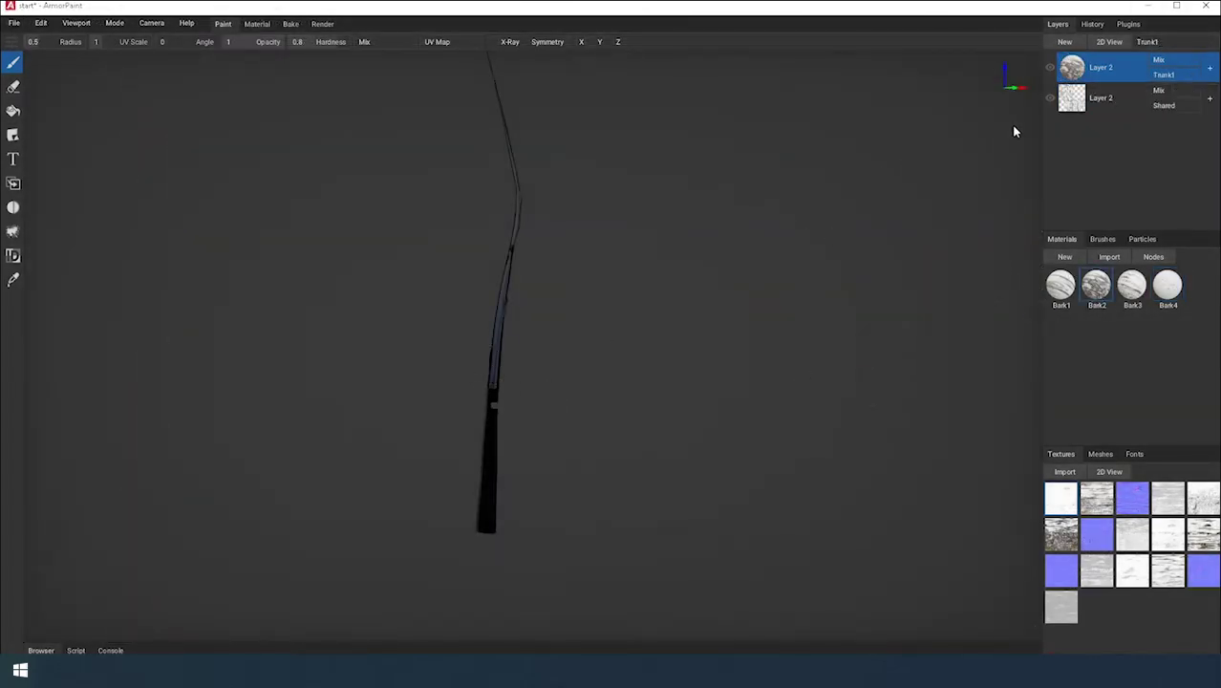
pyautogui.click(1052, 99)
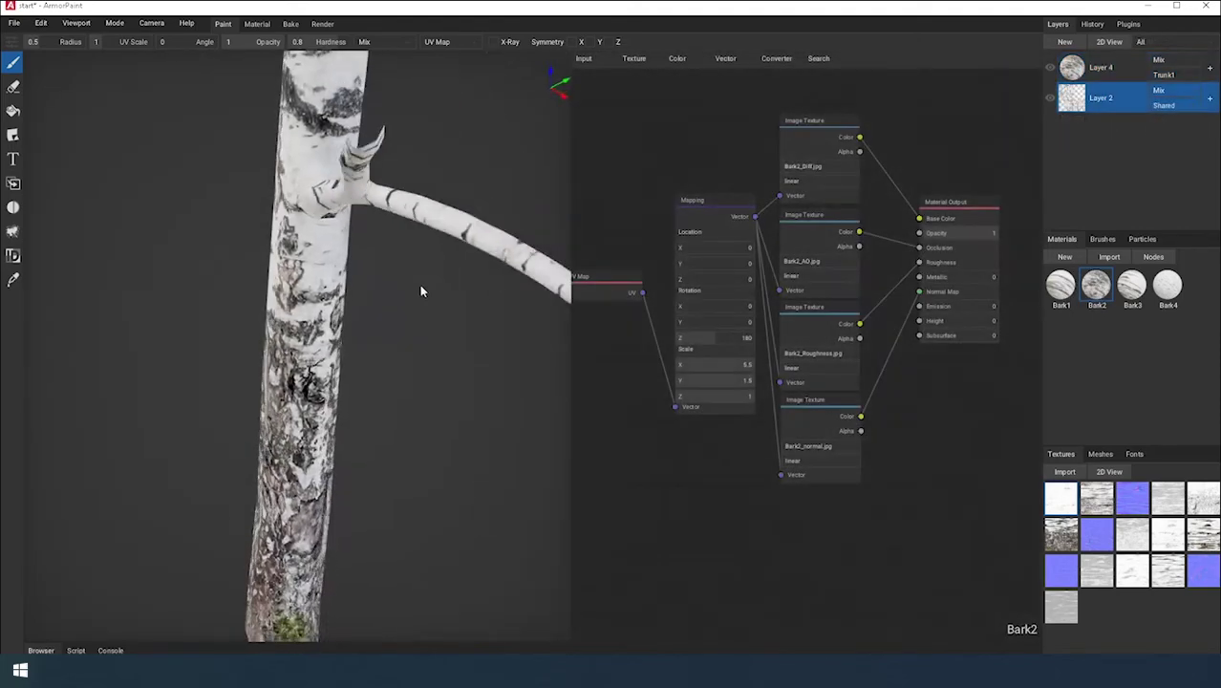
pyautogui.moveTo(275, 287)
pyautogui.mouseDown(button='right')
pyautogui.moveTo(368, 284)
pyautogui.moveTo(373, 259)
pyautogui.moveTo(341, 259)
pyautogui.moveTo(369, 256)
pyautogui.mouseUp(button='right')
pyautogui.moveTo(741, 385); pyautogui.dragTo(752, 385)
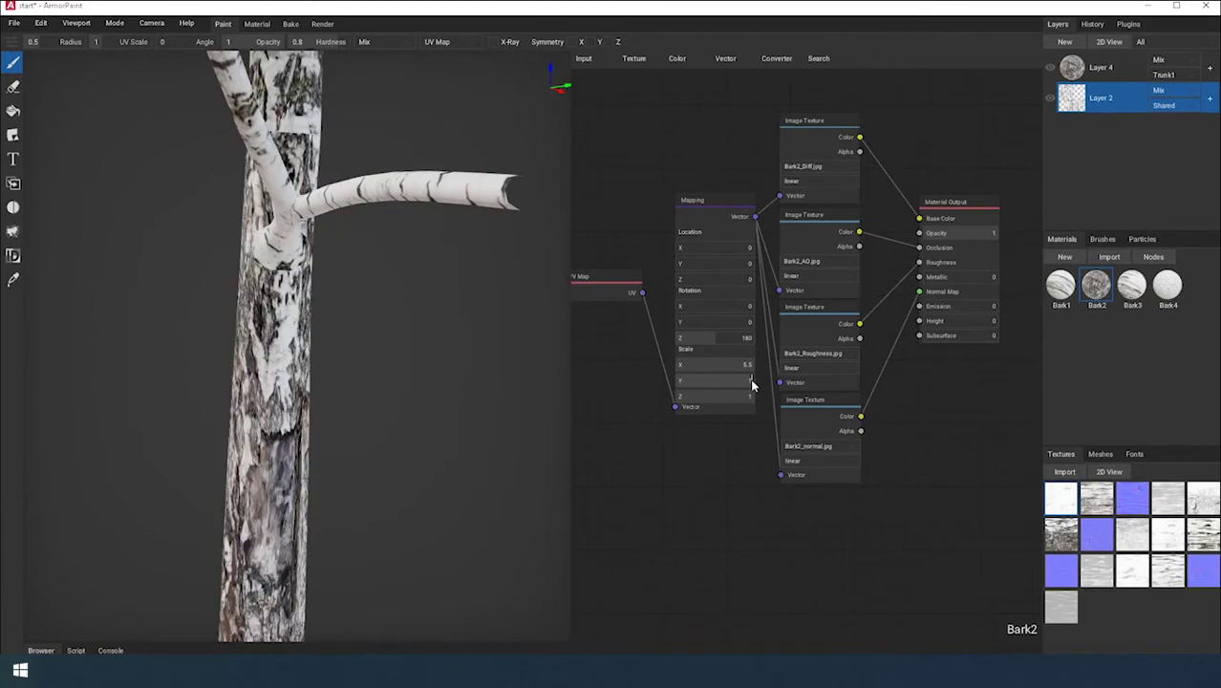
pyautogui.write('.55')
pyautogui.press('Return')
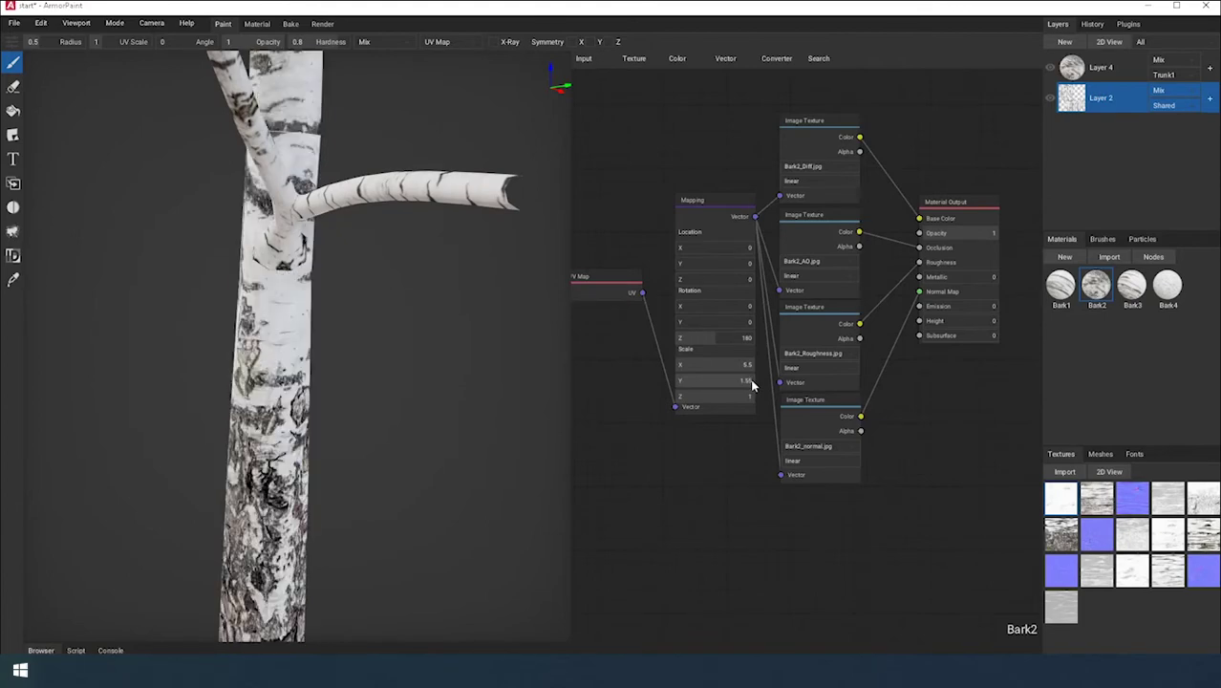
# Step: Add a new paint layer, Layer 5, and convert the Bark2 fill layer, Layer 4, to a paint layer
pyautogui.moveTo(298, 240)
pyautogui.mouseDown(button='right')
pyautogui.moveTo(219, 224)
pyautogui.moveTo(255, 218)
pyautogui.moveTo(382, 262)
pyautogui.moveTo(349, 280)
pyautogui.moveTo(319, 272)
pyautogui.moveTo(250, 221)
pyautogui.moveTo(303, 256)
pyautogui.moveTo(277, 172)
pyautogui.mouseUp(button='right')
pyautogui.scroll(-4, 272, 219)
pyautogui.click(1065, 43)
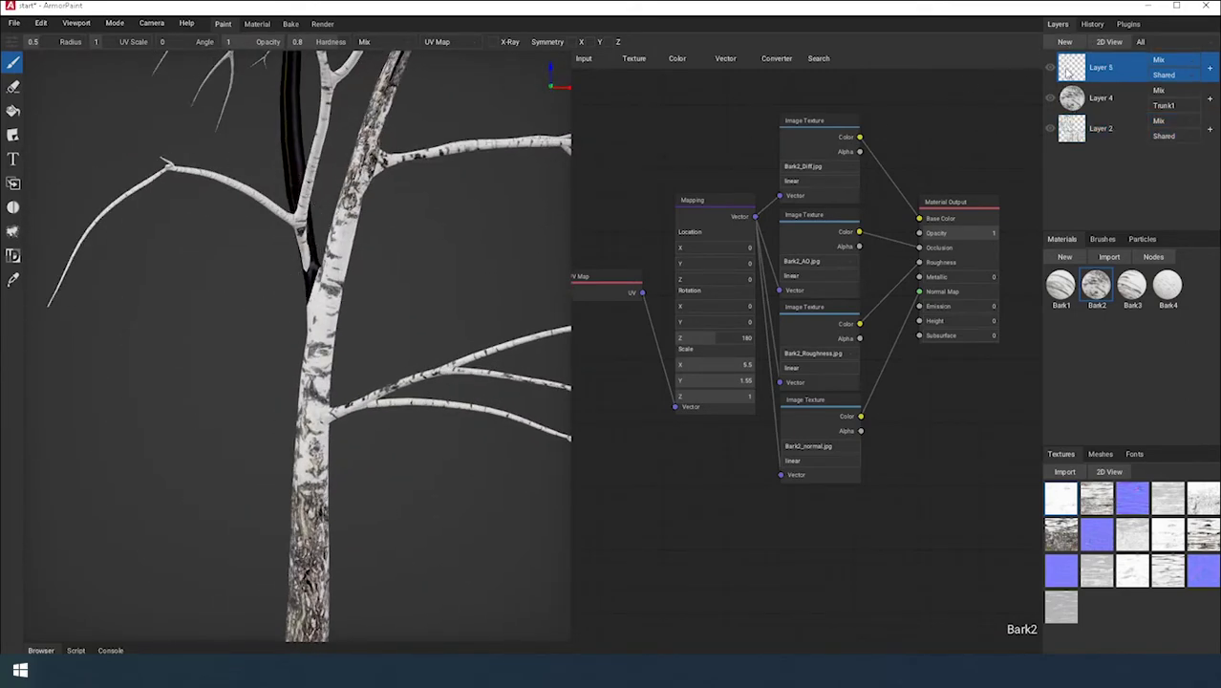
pyautogui.click(1074, 98)
pyautogui.rightClick(1074, 99)
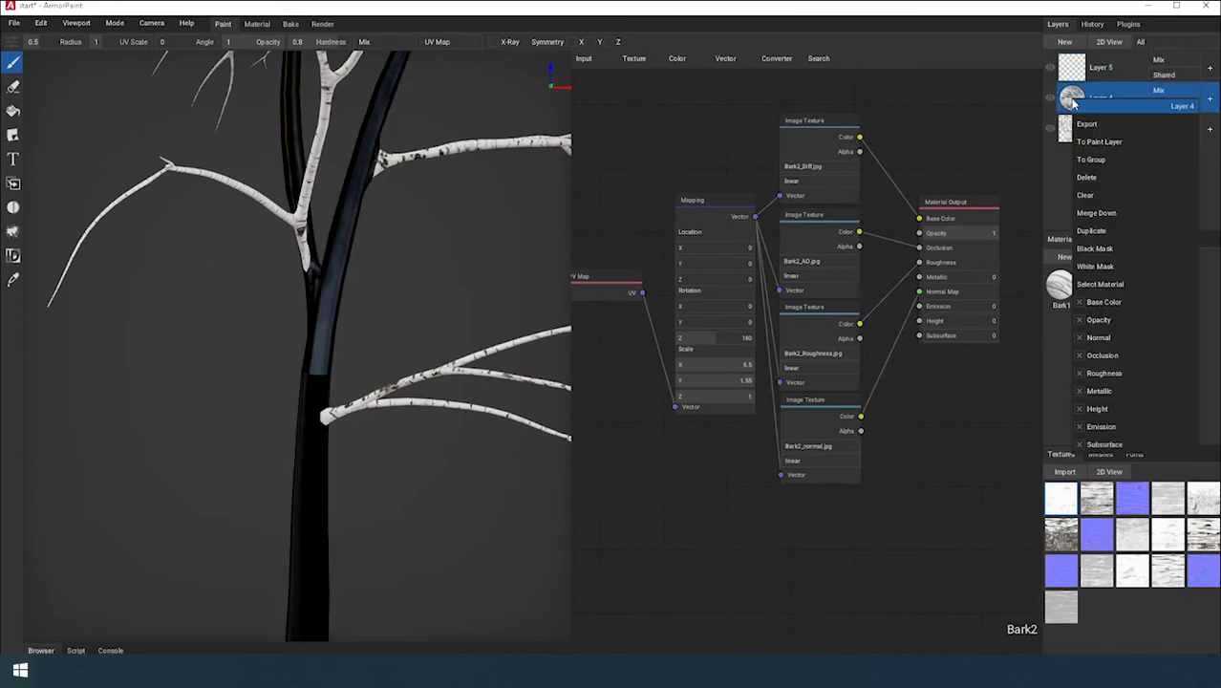
pyautogui.click(1098, 153)
# Step: Switch between Layer 5 and Layer 4 to refresh the trunk, and delete the empty Layer 5
pyautogui.click(1075, 77)
pyautogui.click(1075, 93)
pyautogui.click(1075, 77)
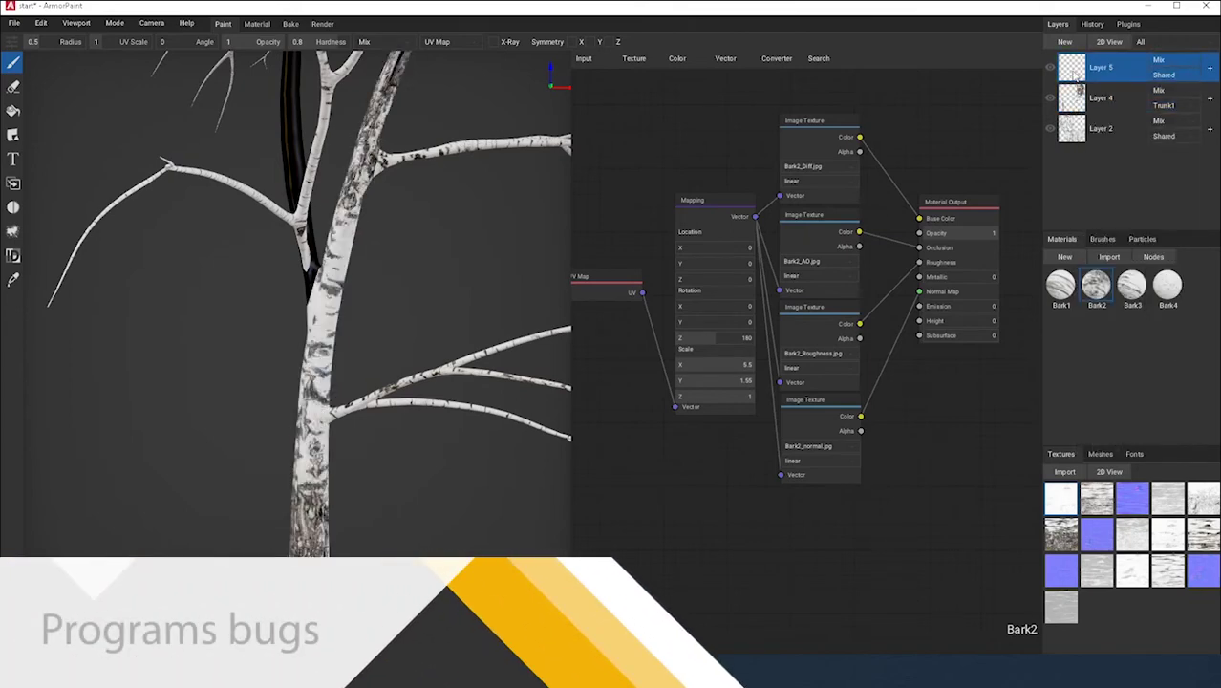
pyautogui.click(1076, 96)
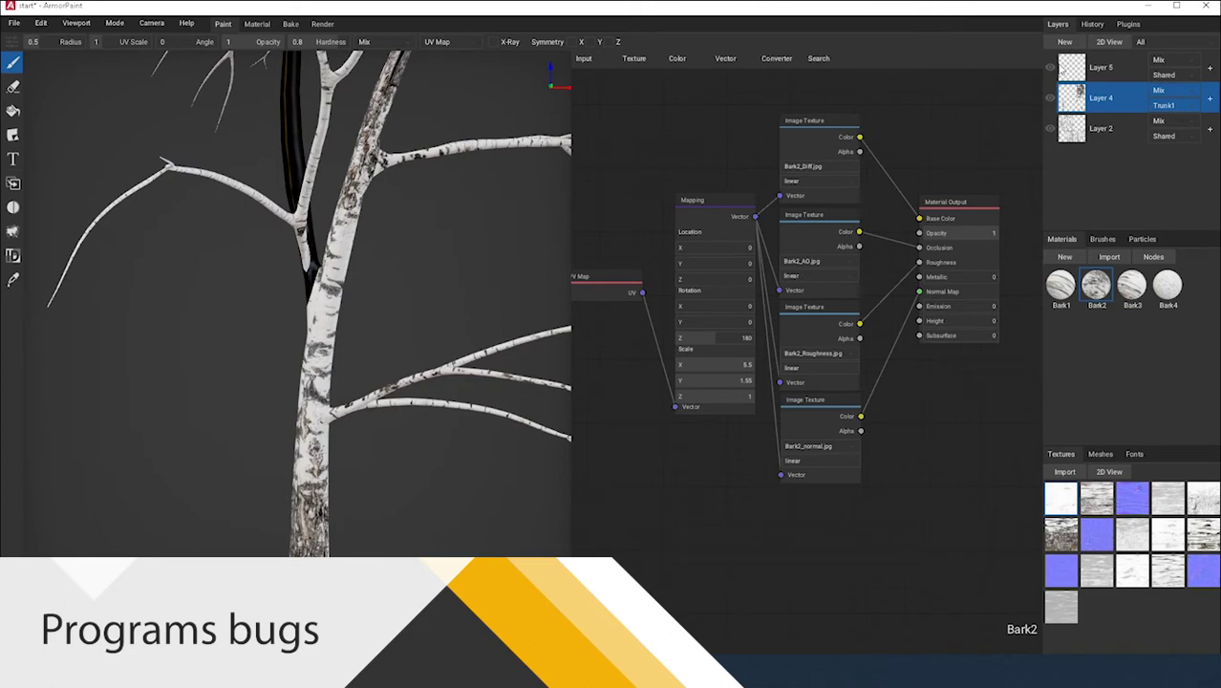
pyautogui.click(1060, 69)
pyautogui.rightClick(1062, 69)
pyautogui.click(1127, 125)
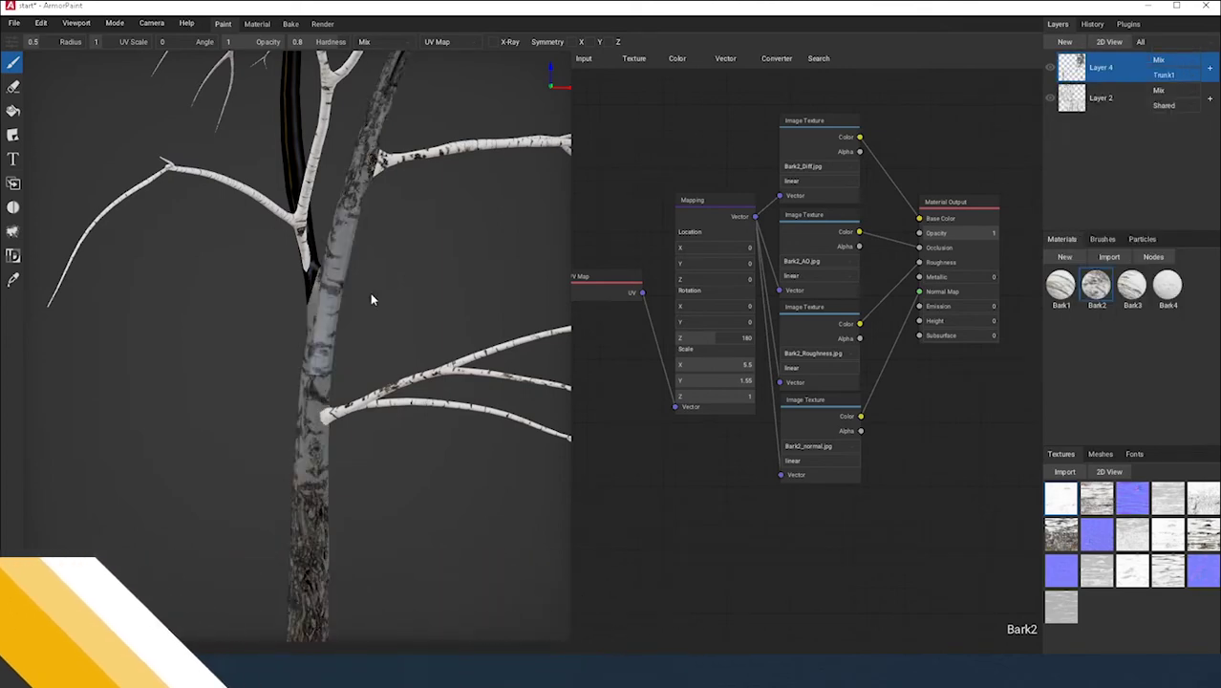
# Step: Check the bark on the whole trunk from farther away and select the Bark3 material
pyautogui.moveTo(437, 262); pyautogui.dragTo(434, 254, button='middle')
pyautogui.scroll(-3, 434, 255)
pyautogui.moveTo(352, 263)
pyautogui.mouseDown(button='right')
pyautogui.moveTo(405, 281)
pyautogui.moveTo(425, 316)
pyautogui.moveTo(263, 283)
pyautogui.moveTo(340, 267)
pyautogui.moveTo(316, 288)
pyautogui.mouseUp(button='right')
pyautogui.click(1062, 283)
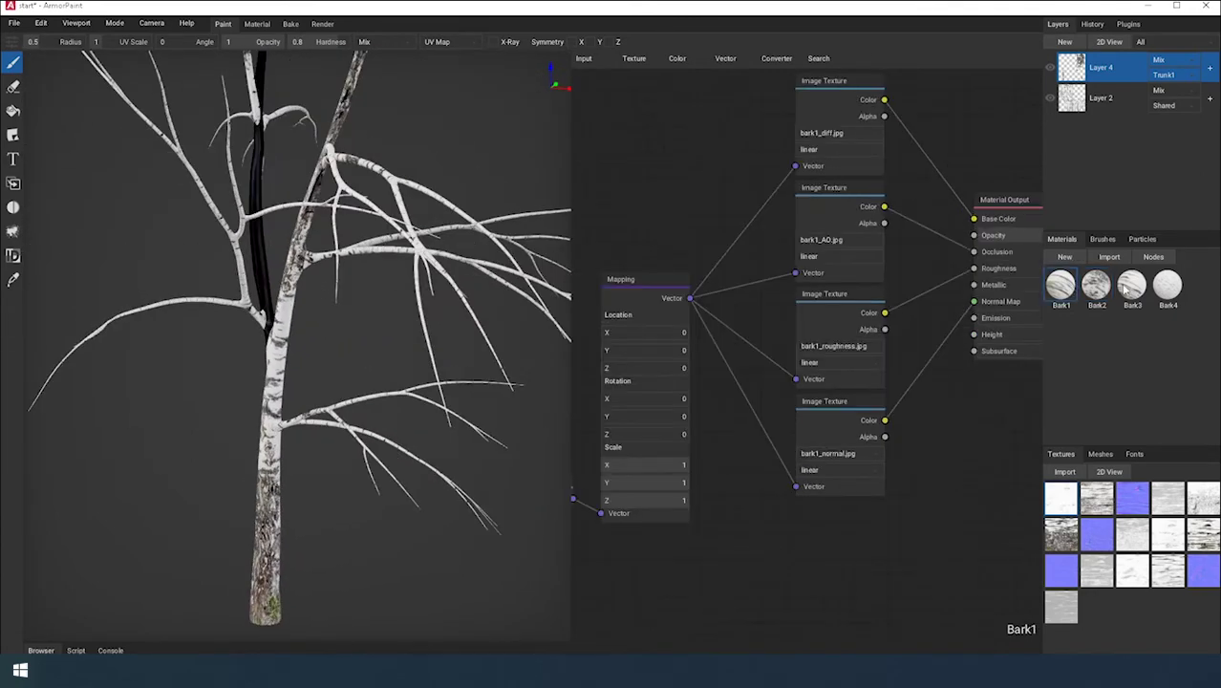
pyautogui.click(1130, 287)
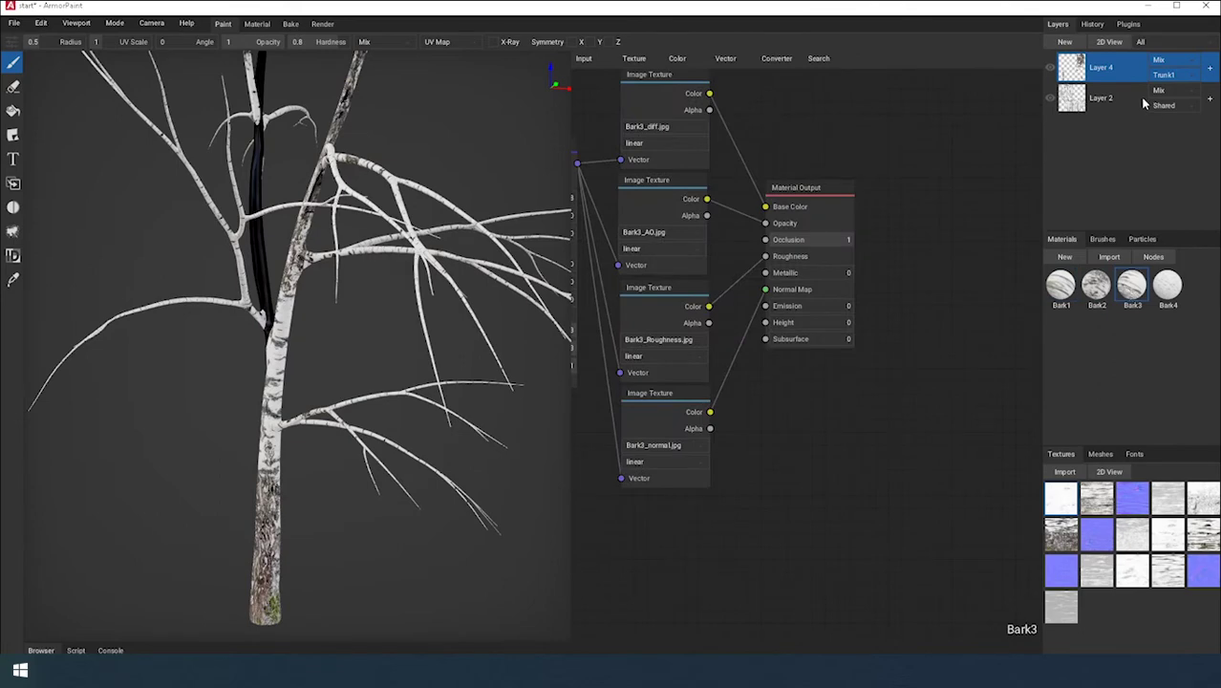
# Step: Change Layer 4's object from Trunk1 to Shared, save the project, and merge the layer down into Layer 2
pyautogui.click(1163, 79)
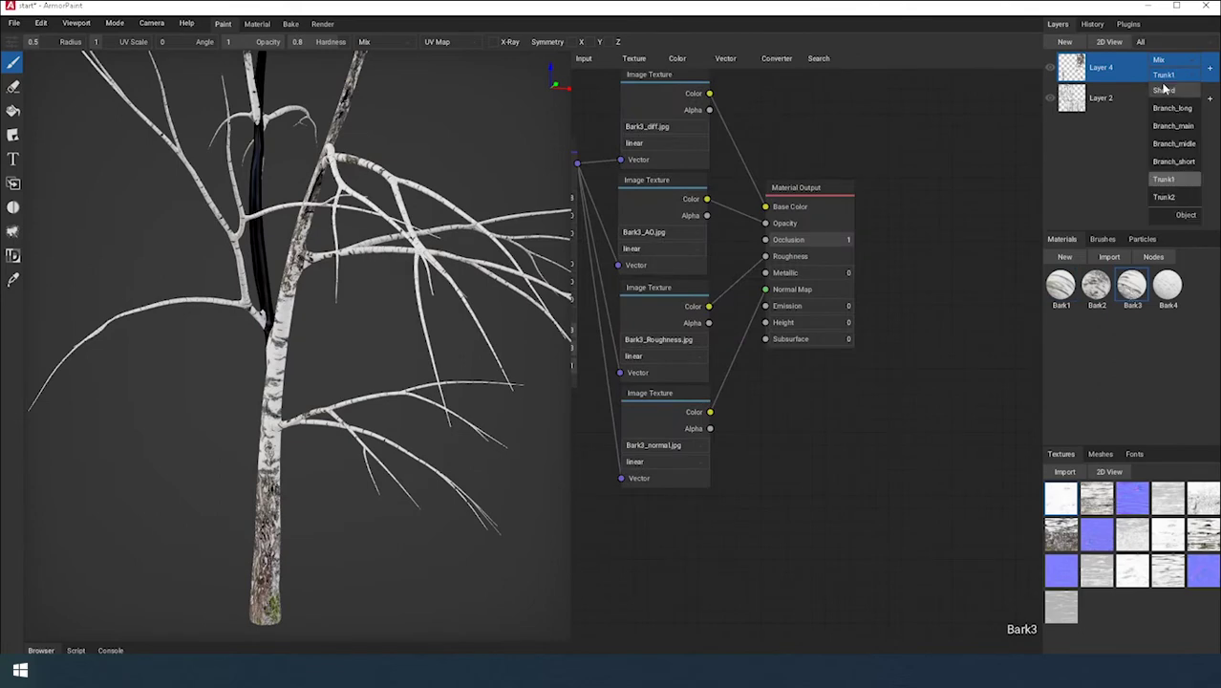
pyautogui.click(1164, 90)
pyautogui.hotkey('ctrl', 's')
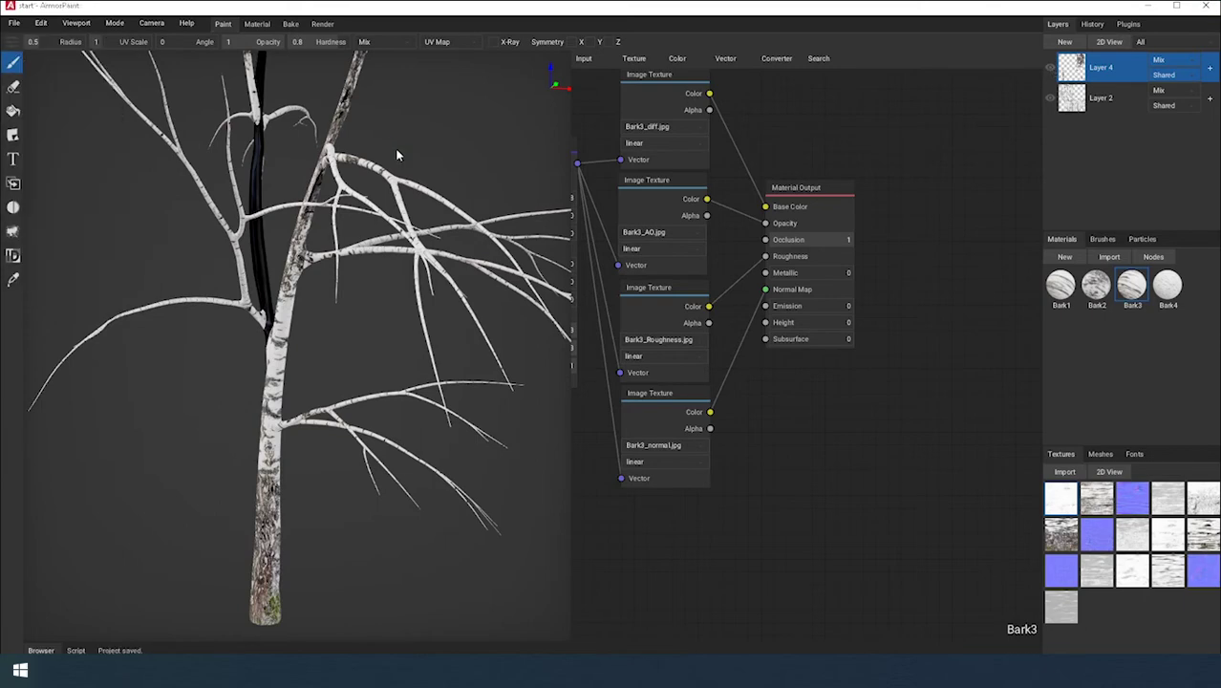
pyautogui.rightClick(1070, 65)
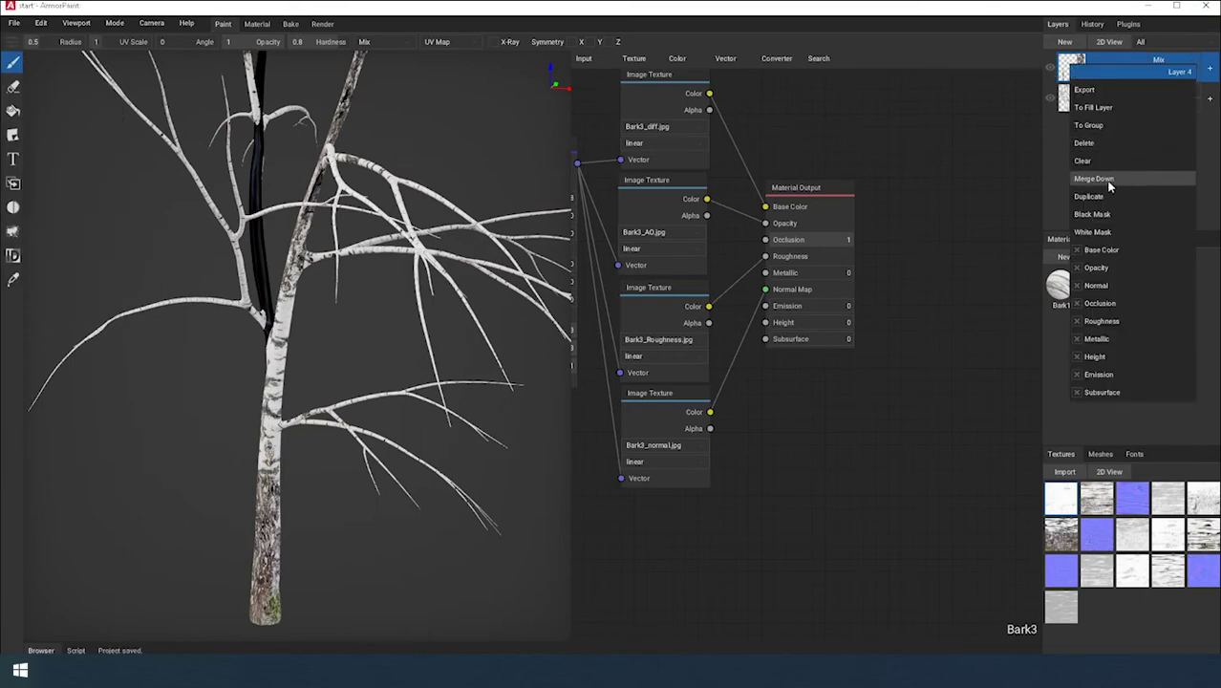
pyautogui.click(1107, 179)
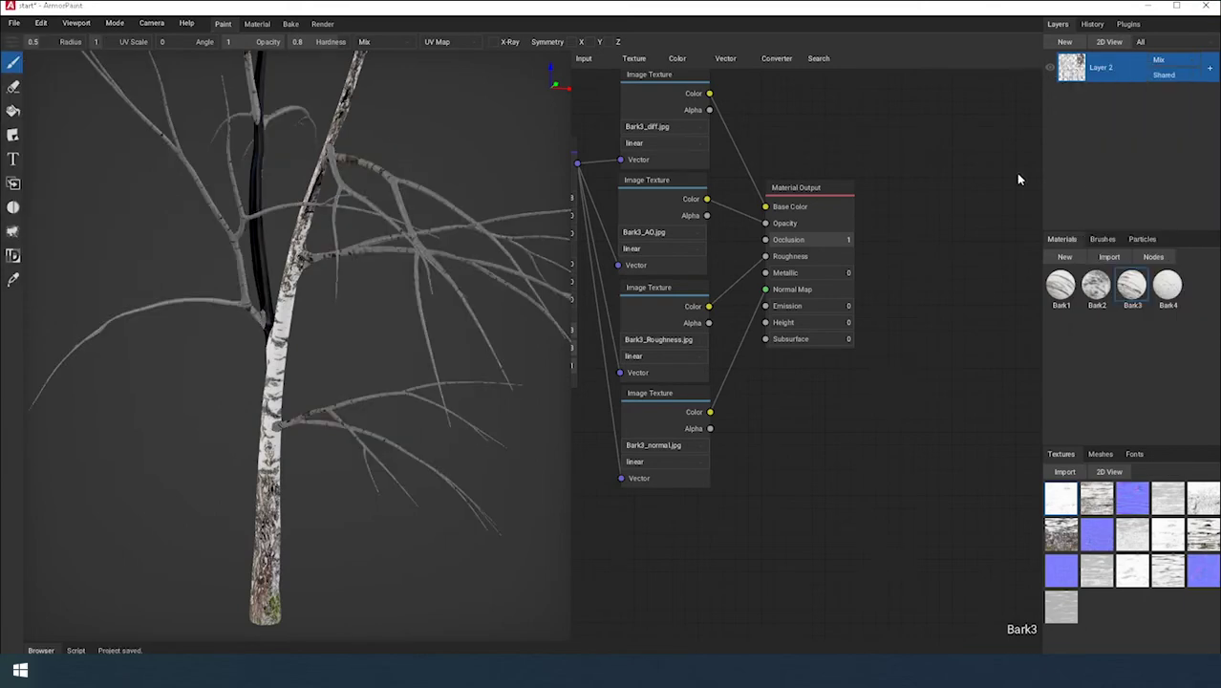
# Step: Isolate Trunk1, apply Bark3 to it as a fill layer, and add an empty paint layer above it
pyautogui.scroll(5, 285, 214)
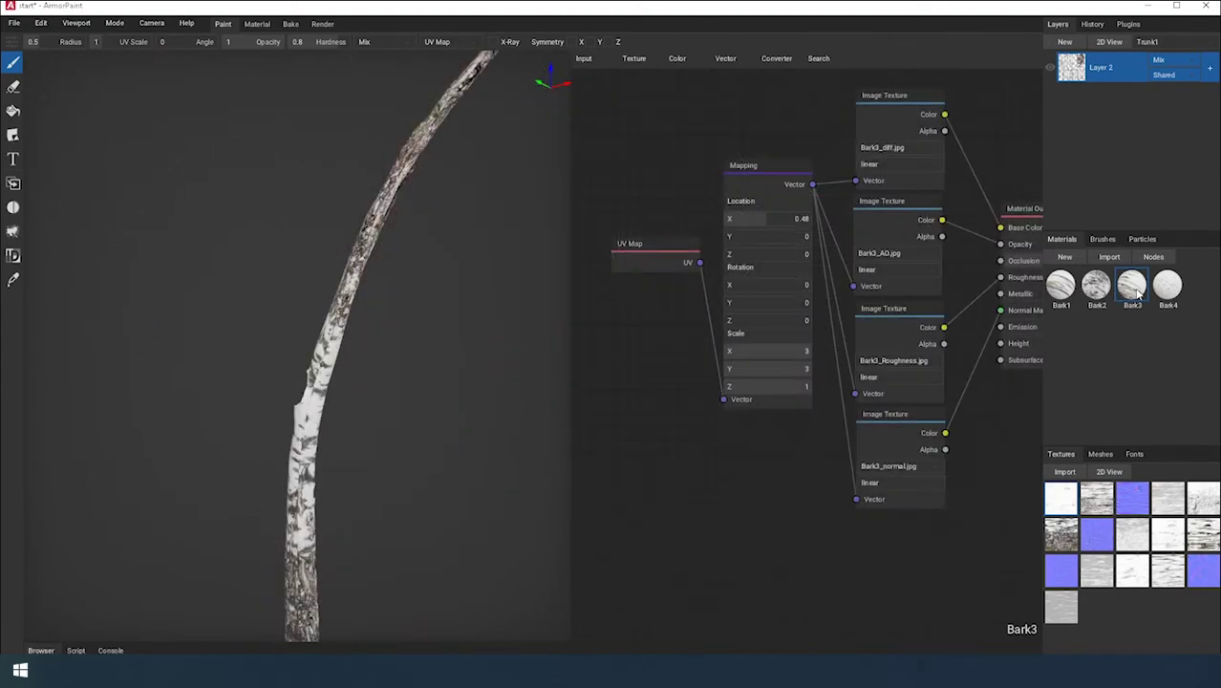
pyautogui.moveTo(1137, 294); pyautogui.dragTo(334, 340)
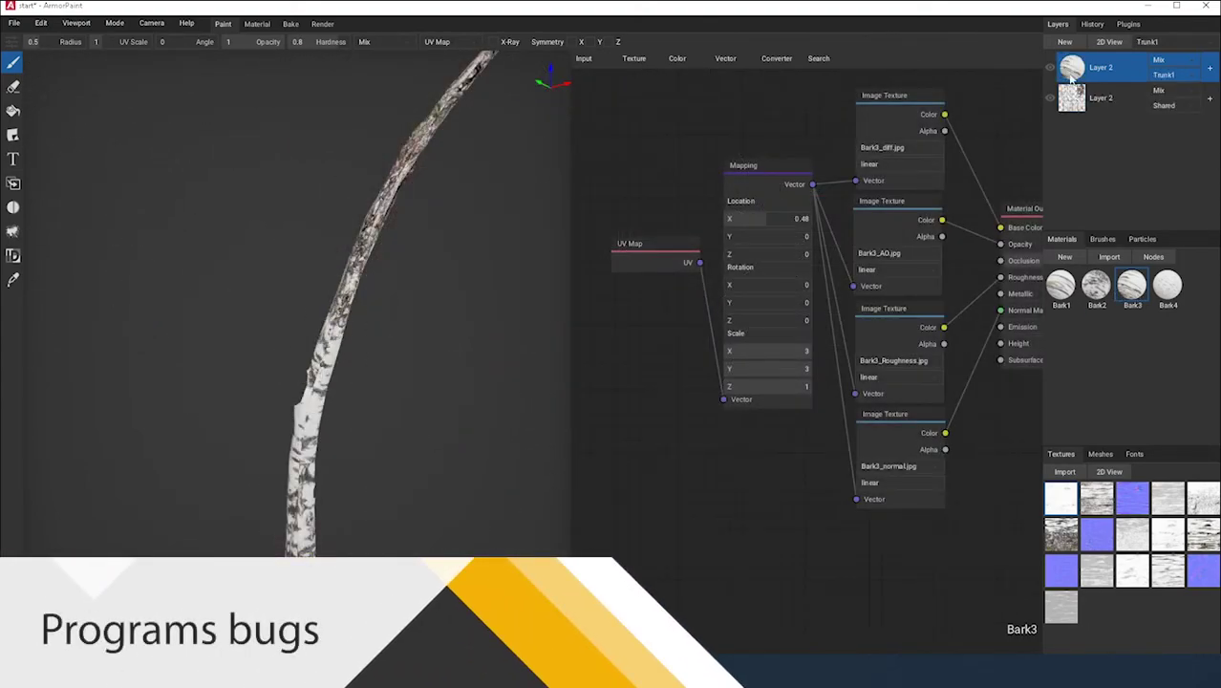
pyautogui.click(1064, 42)
# Step: Refresh the trunk by toggling the shared layer and reselecting the layers, and set Bark3's mapping scale to 10 on X and 4 on Y
pyautogui.click(1070, 101)
pyautogui.moveTo(371, 296)
pyautogui.mouseDown(button='right')
pyautogui.moveTo(406, 270)
pyautogui.moveTo(416, 288)
pyautogui.moveTo(387, 297)
pyautogui.mouseUp(button='right')
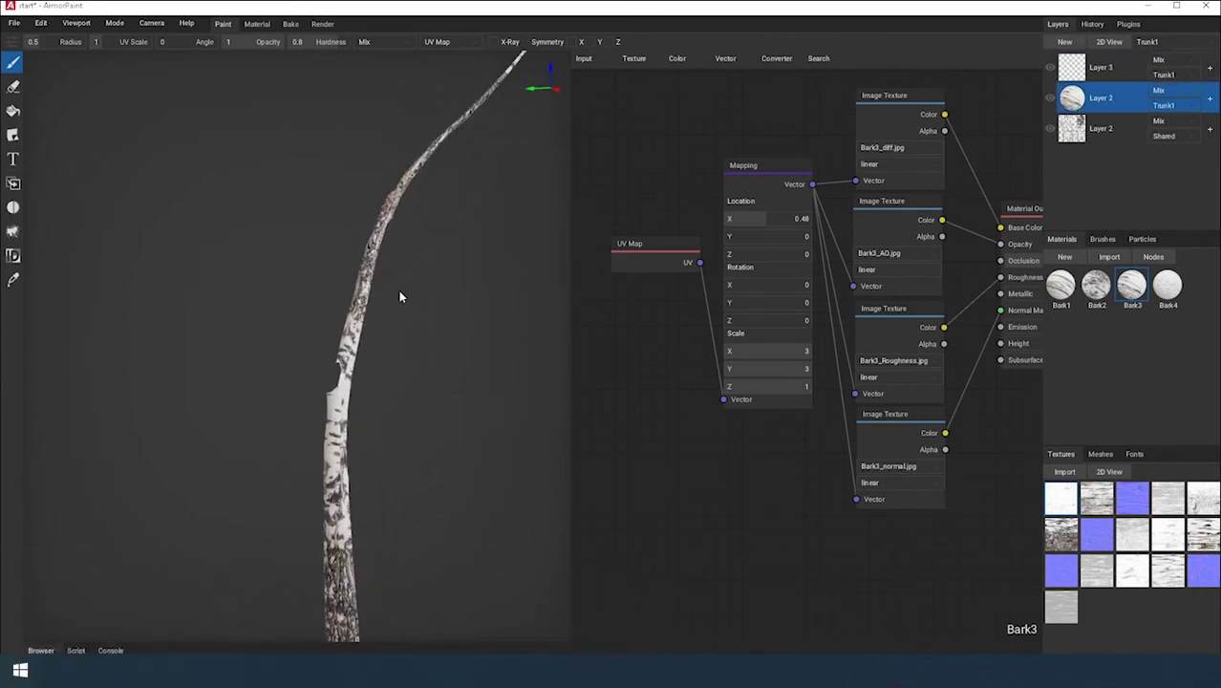
pyautogui.click(1049, 130)
pyautogui.click(1049, 131)
pyautogui.click(1068, 80)
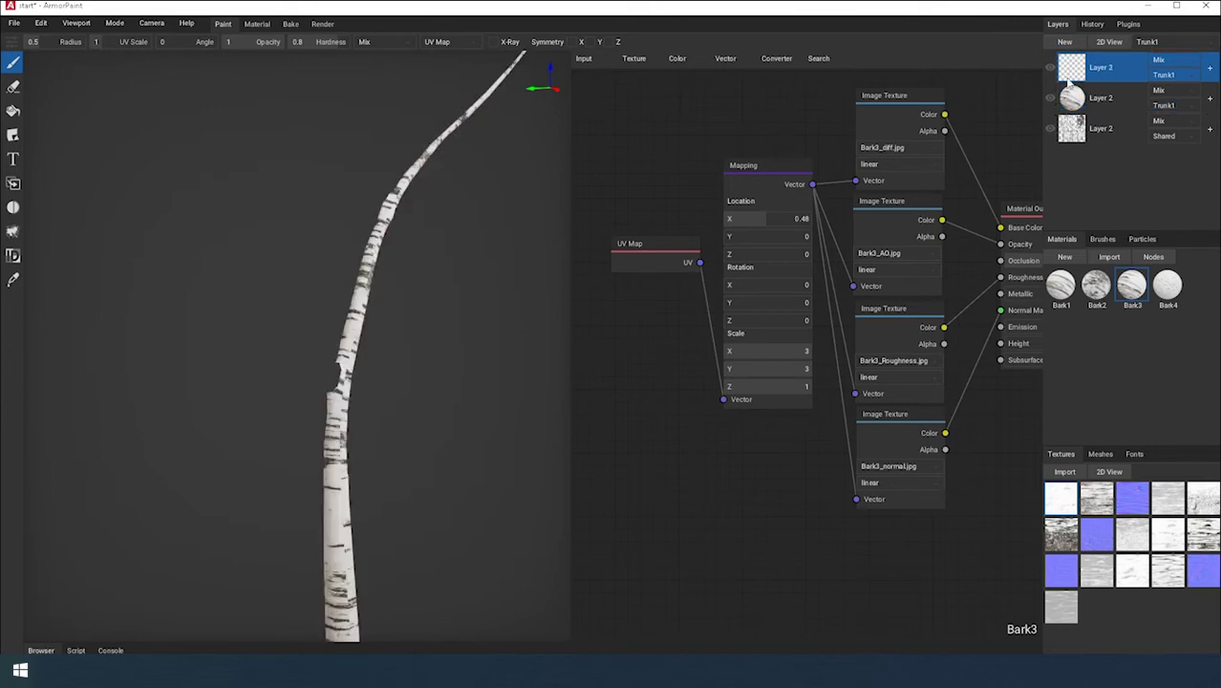
pyautogui.moveTo(414, 261); pyautogui.dragTo(286, 284, button='right')
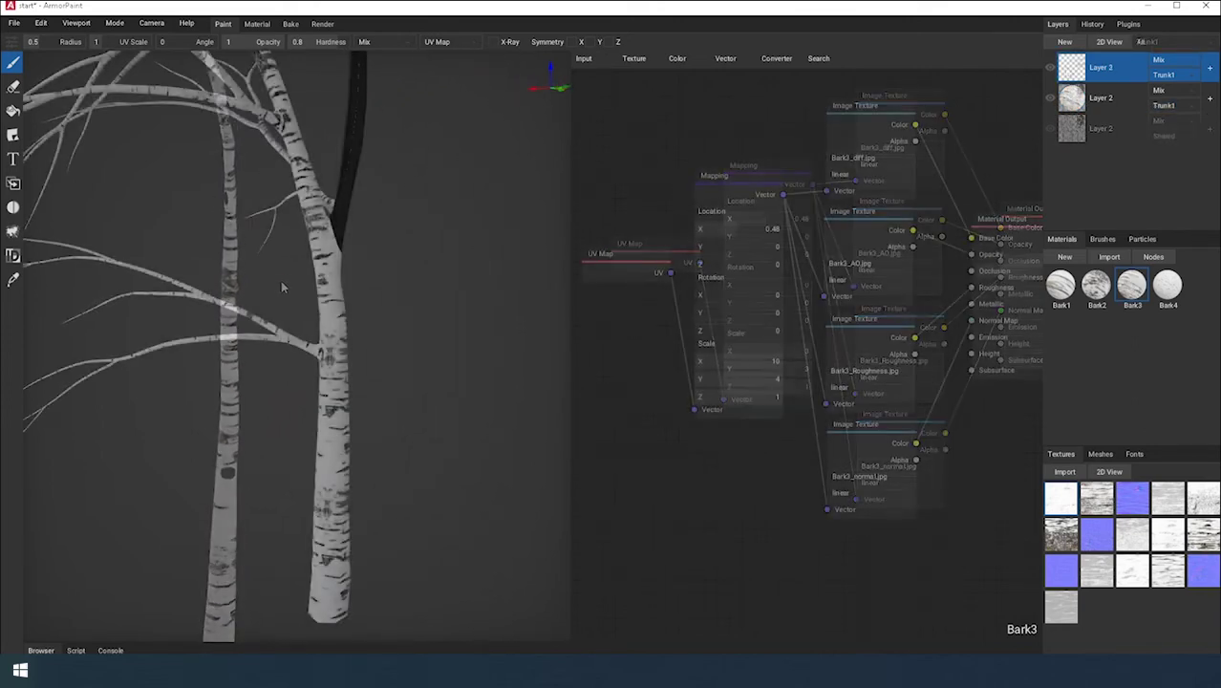
# Step: Add a black mask to the Trunk1 layer and create a new plain white material with an HSV value of 1
pyautogui.rightClick(1068, 69)
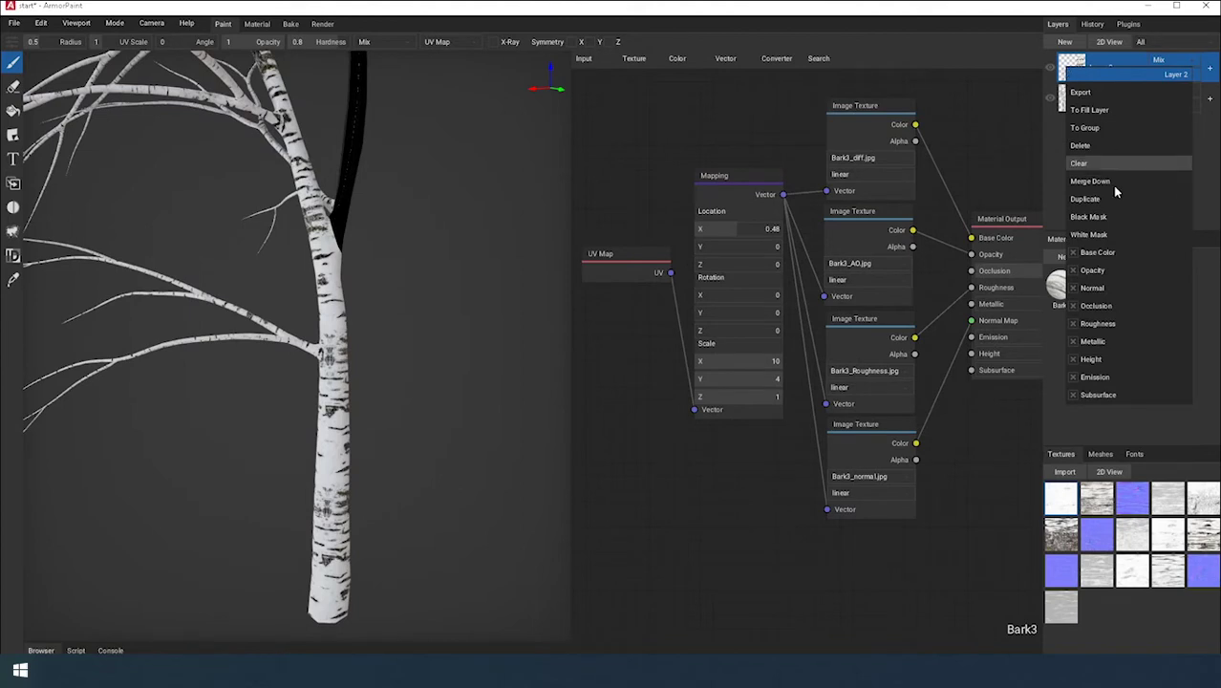
pyautogui.click(1108, 218)
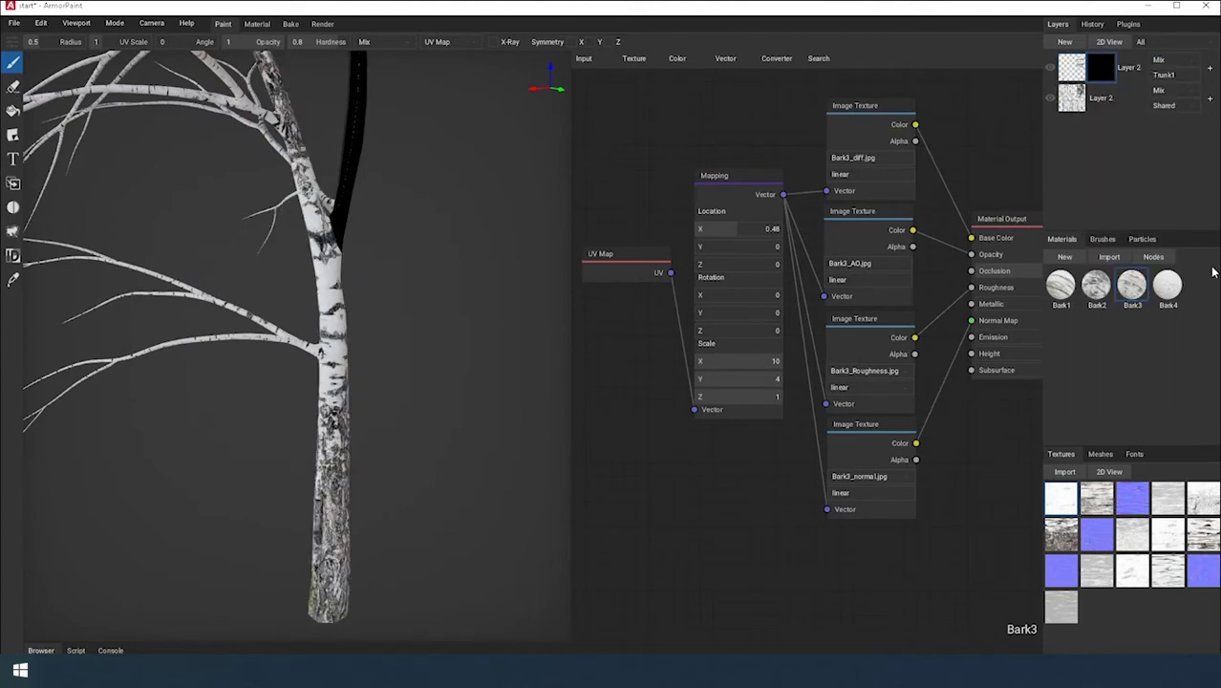
pyautogui.click(1064, 257)
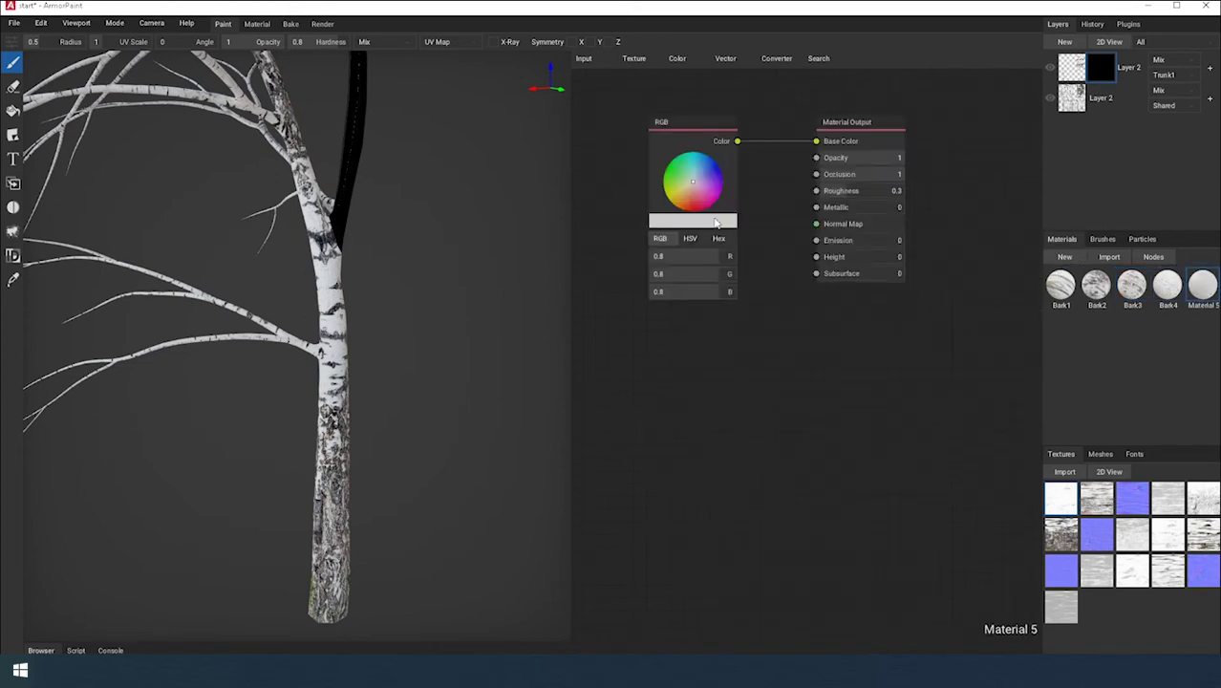
pyautogui.click(689, 238)
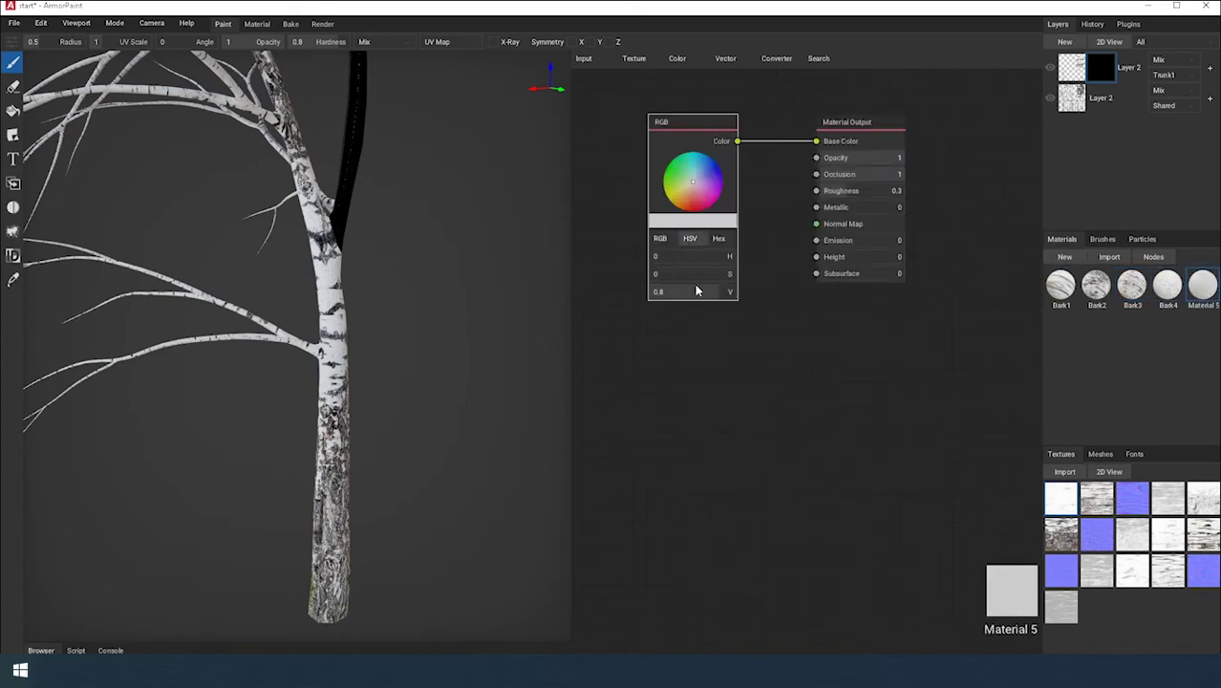
pyautogui.moveTo(706, 298); pyautogui.dragTo(794, 300)
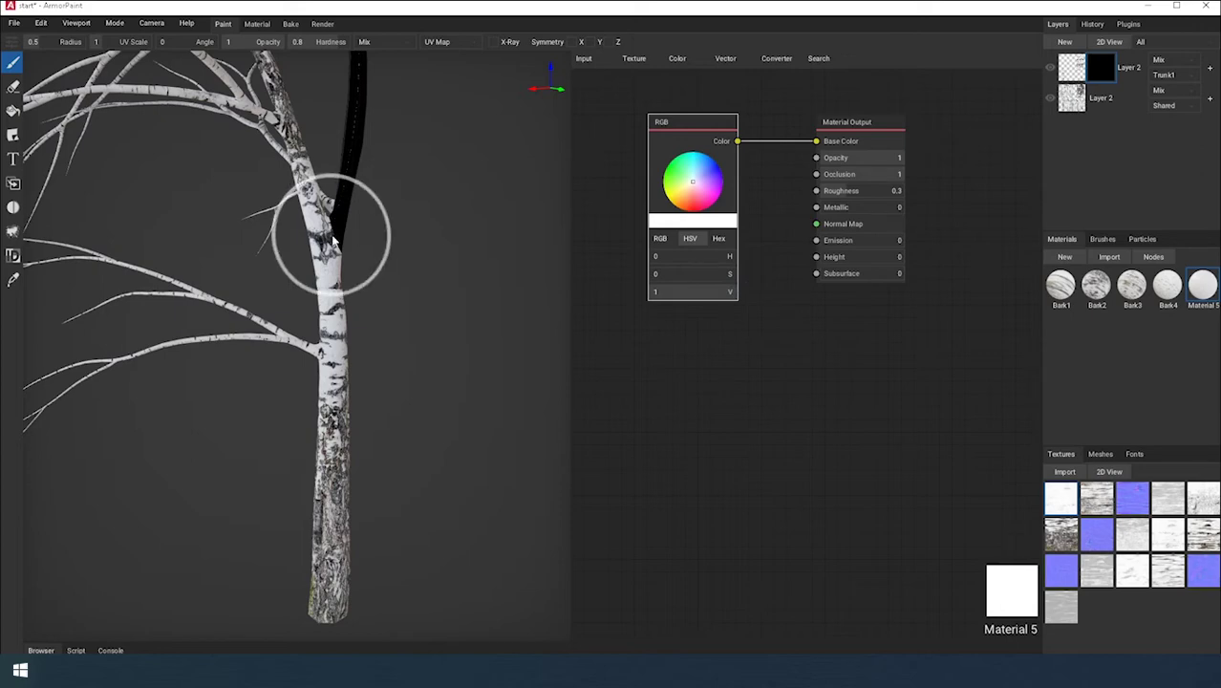
# Step: Paint white on the mask around the upper trunk from several sides to reveal Bark3, isolating Trunk1 for the work
pyautogui.moveTo(294, 159); pyautogui.dragTo(298, 187)
pyautogui.moveTo(298, 187); pyautogui.dragTo(401, 163, button='right')
pyautogui.click(1150, 43)
pyautogui.click(1151, 145)
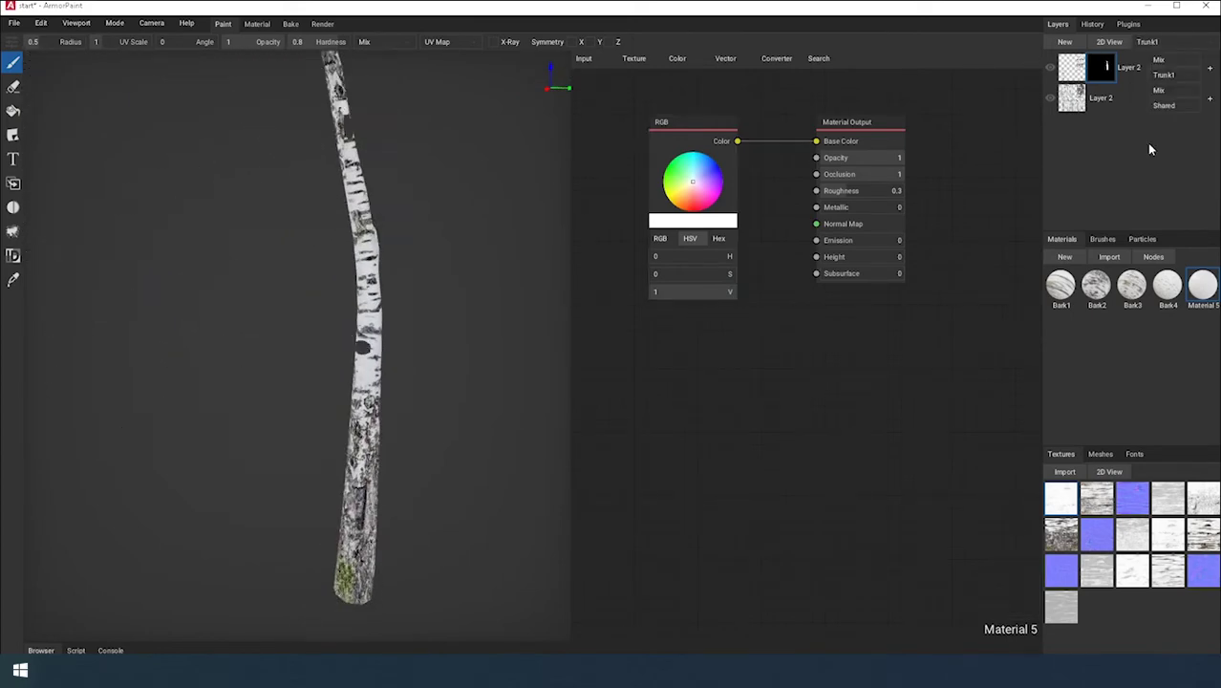
pyautogui.click(348, 157)
pyautogui.moveTo(357, 187); pyautogui.dragTo(363, 226, button='middle')
pyautogui.click(345, 178)
pyautogui.moveTo(341, 96)
pyautogui.mouseDown(button='right')
pyautogui.moveTo(332, 188)
pyautogui.moveTo(307, 191)
pyautogui.moveTo(326, 231)
pyautogui.moveTo(259, 208)
pyautogui.moveTo(290, 266)
pyautogui.moveTo(383, 181)
pyautogui.moveTo(322, 191)
pyautogui.mouseUp(button='right')
pyautogui.click(245, 165)
pyautogui.moveTo(294, 131)
pyautogui.mouseDown(button='right')
pyautogui.moveTo(377, 141)
pyautogui.moveTo(322, 143)
pyautogui.mouseUp(button='right')
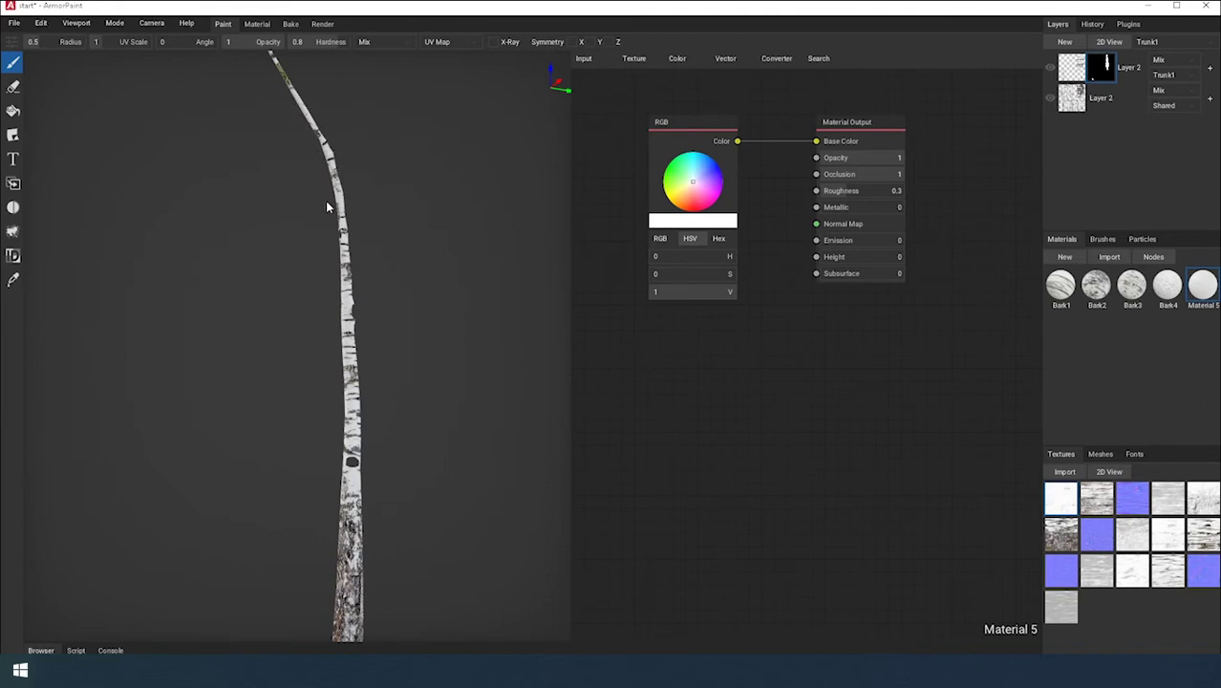
pyautogui.moveTo(360, 224); pyautogui.dragTo(328, 205, button='right')
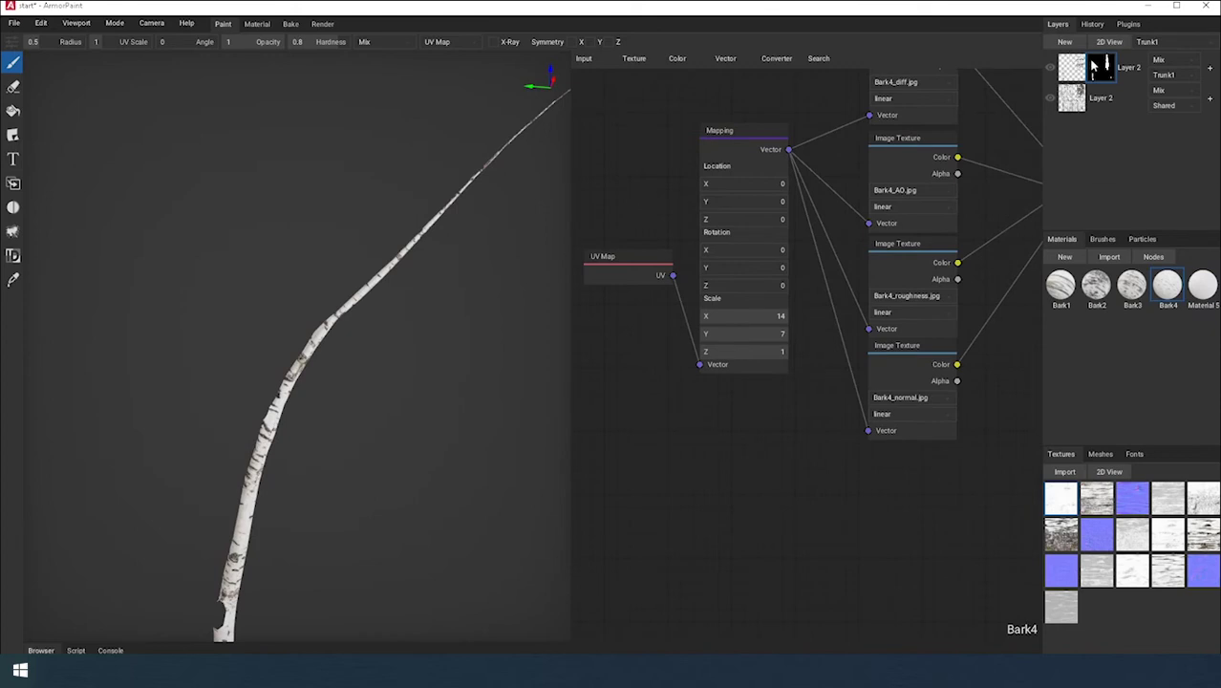
# Step: Apply the painted mask to the Trunk1 layer and select that layer for painting
pyautogui.rightClick(1094, 64)
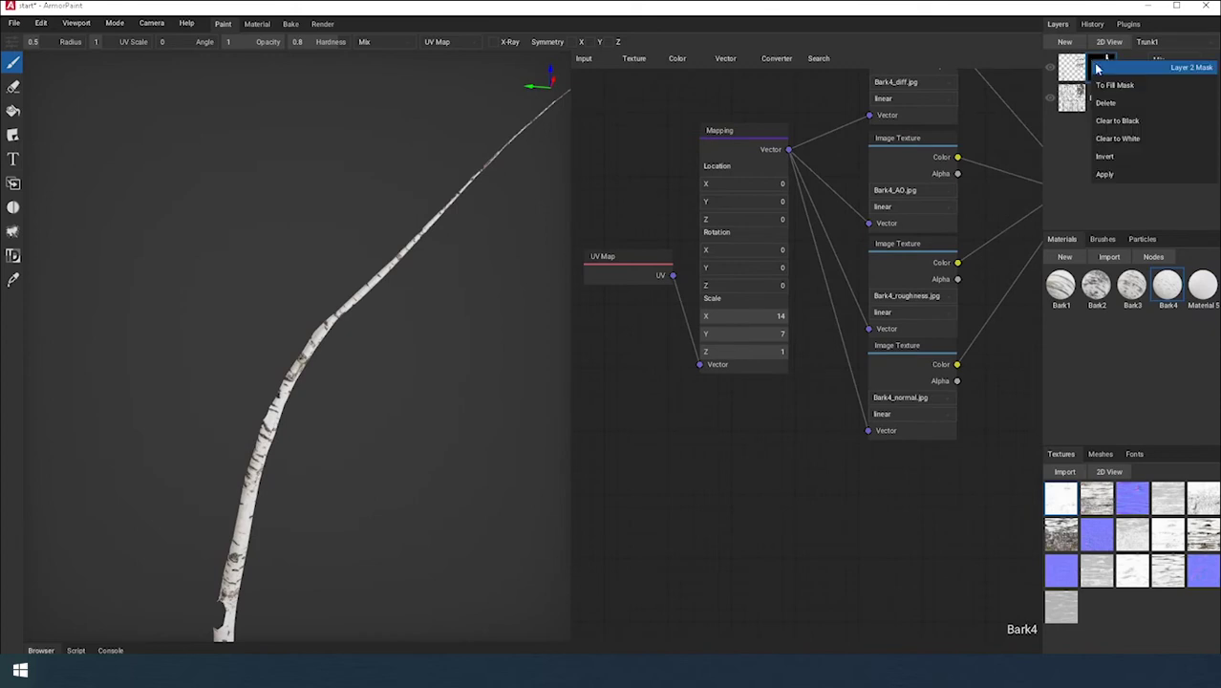
pyautogui.click(1110, 174)
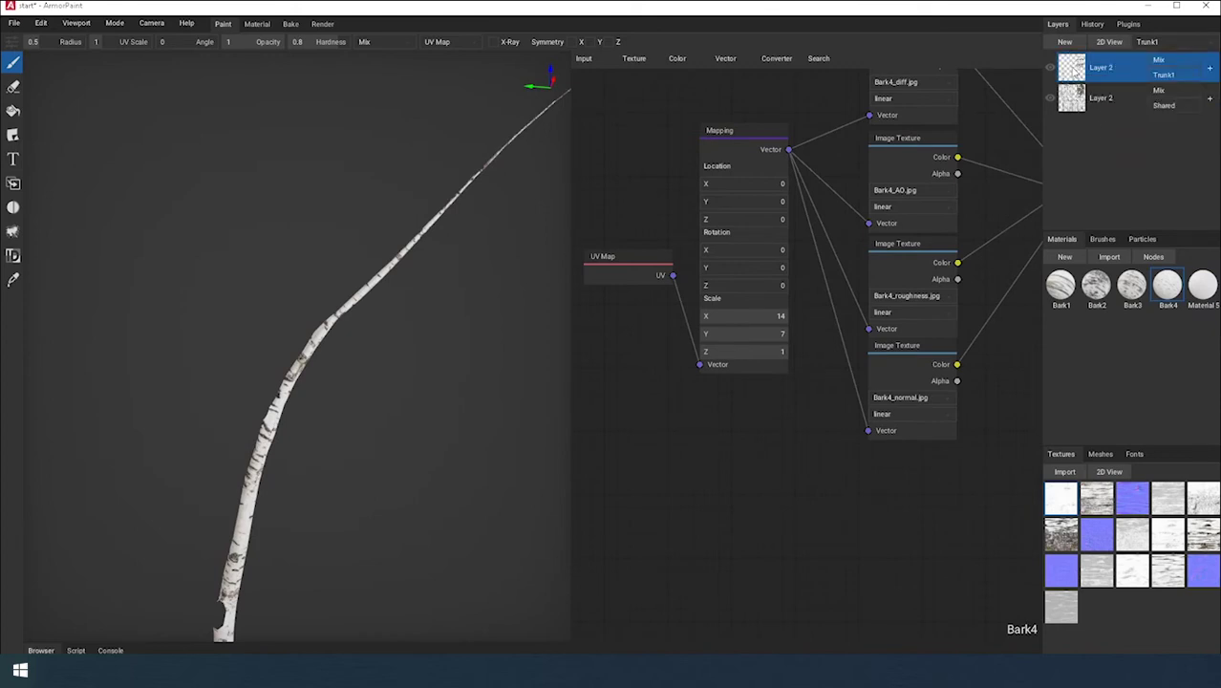
pyautogui.rightClick(1073, 71)
pyautogui.click(1070, 68)
# Step: Paint Bark4 along the trunk's thin upper tip from several sides and merge the layer into the shared Layer 2
pyautogui.scroll(-3, 491, 178)
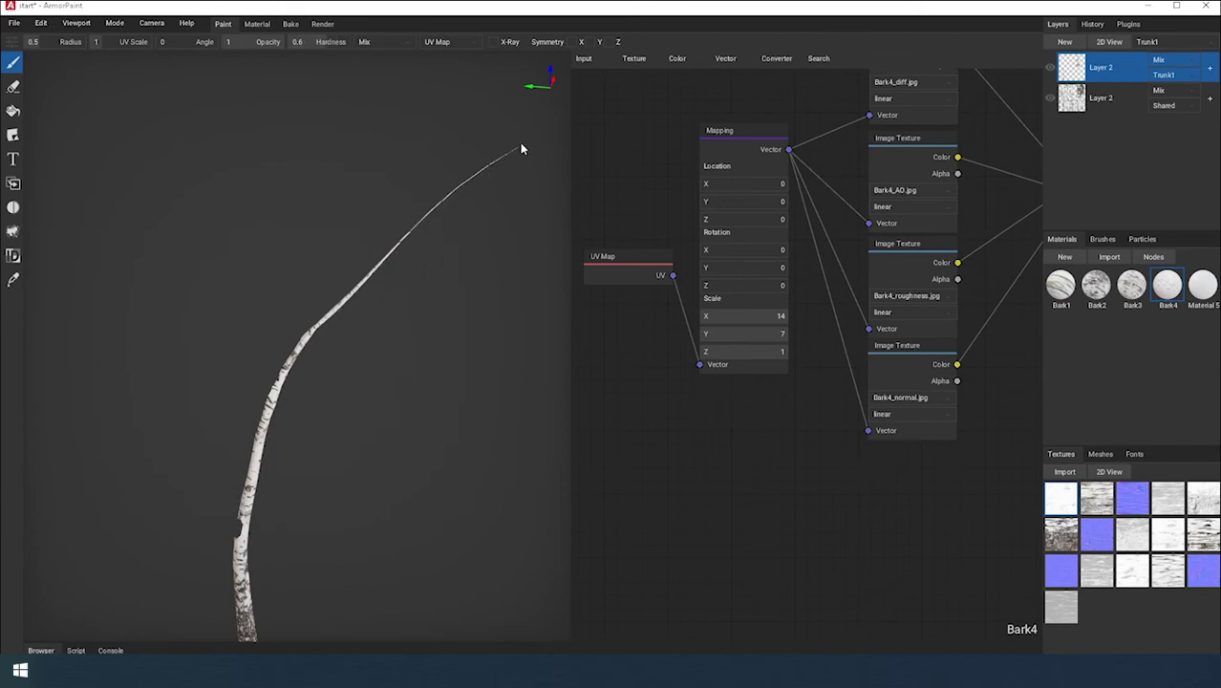
pyautogui.moveTo(488, 188); pyautogui.dragTo(235, 284, button='right')
pyautogui.moveTo(121, 174); pyautogui.dragTo(316, 304, button='right')
pyautogui.moveTo(403, 94); pyautogui.dragTo(299, 353, button='right')
pyautogui.moveTo(488, 122)
pyautogui.mouseDown(button='right')
pyautogui.moveTo(294, 253)
pyautogui.moveTo(275, 346)
pyautogui.moveTo(327, 374)
pyautogui.moveTo(354, 317)
pyautogui.moveTo(412, 252)
pyautogui.mouseUp(button='right')
pyautogui.scroll(3, 270, 348)
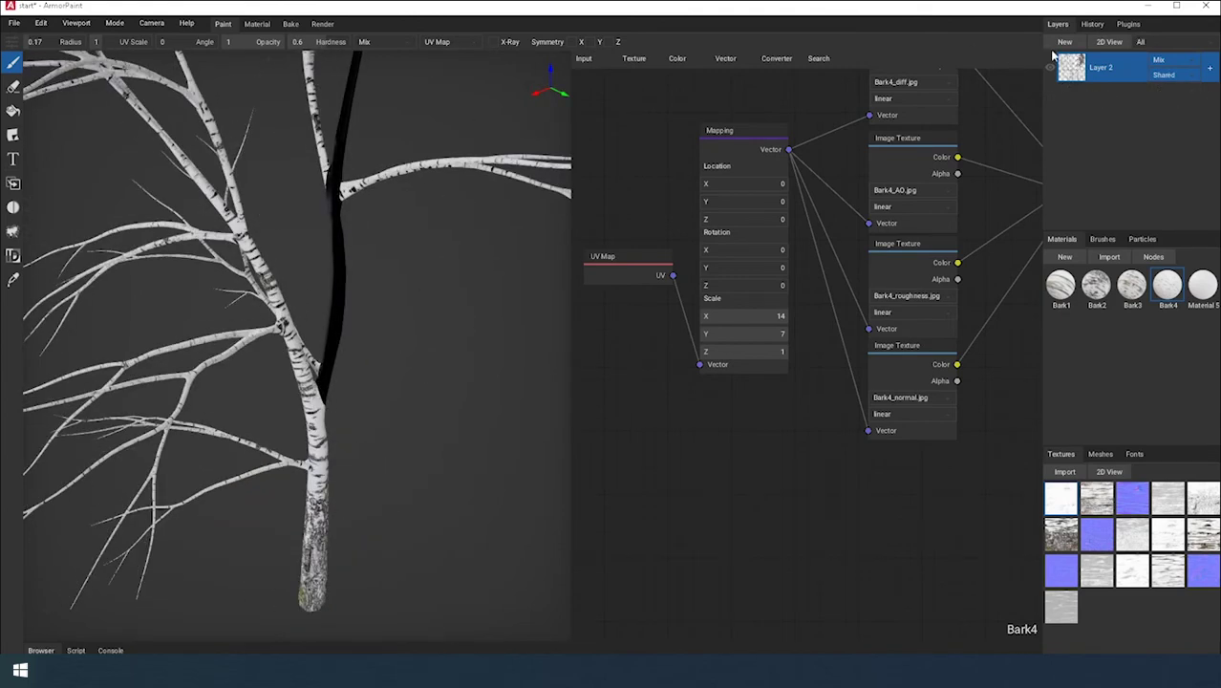
# Step: Isolate Trunk2, apply Bark3 to it as a fill layer, and add an empty paint layer above it
pyautogui.click(1146, 45)
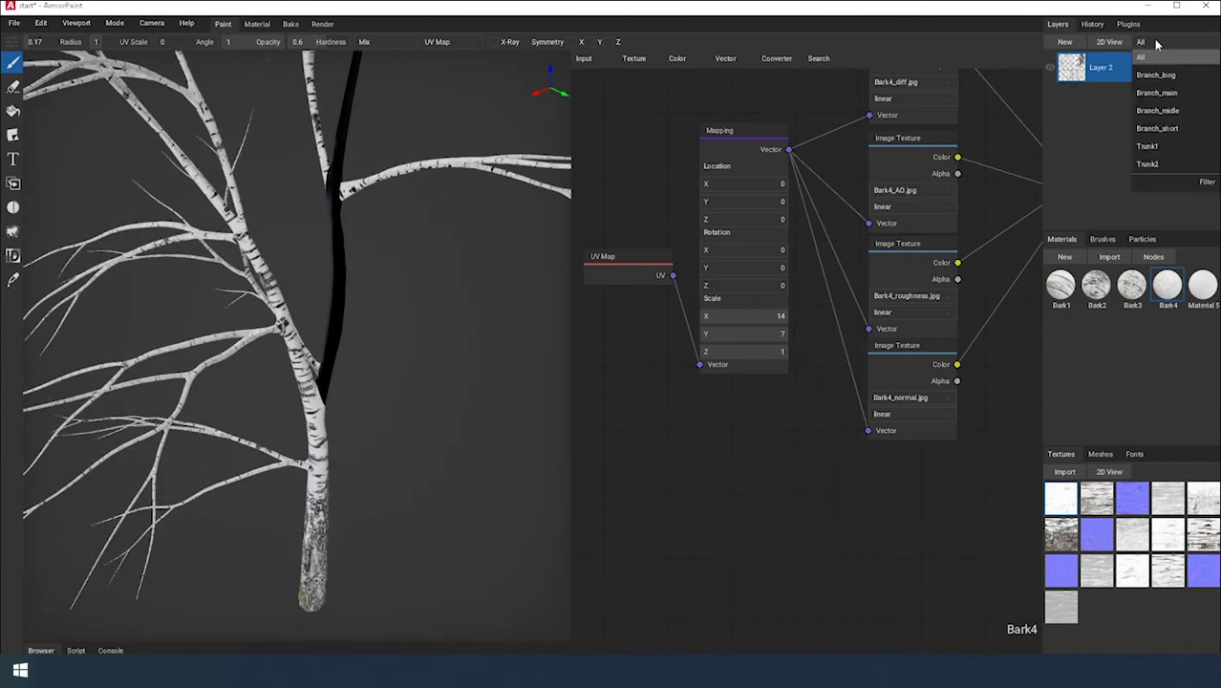
pyautogui.click(1156, 166)
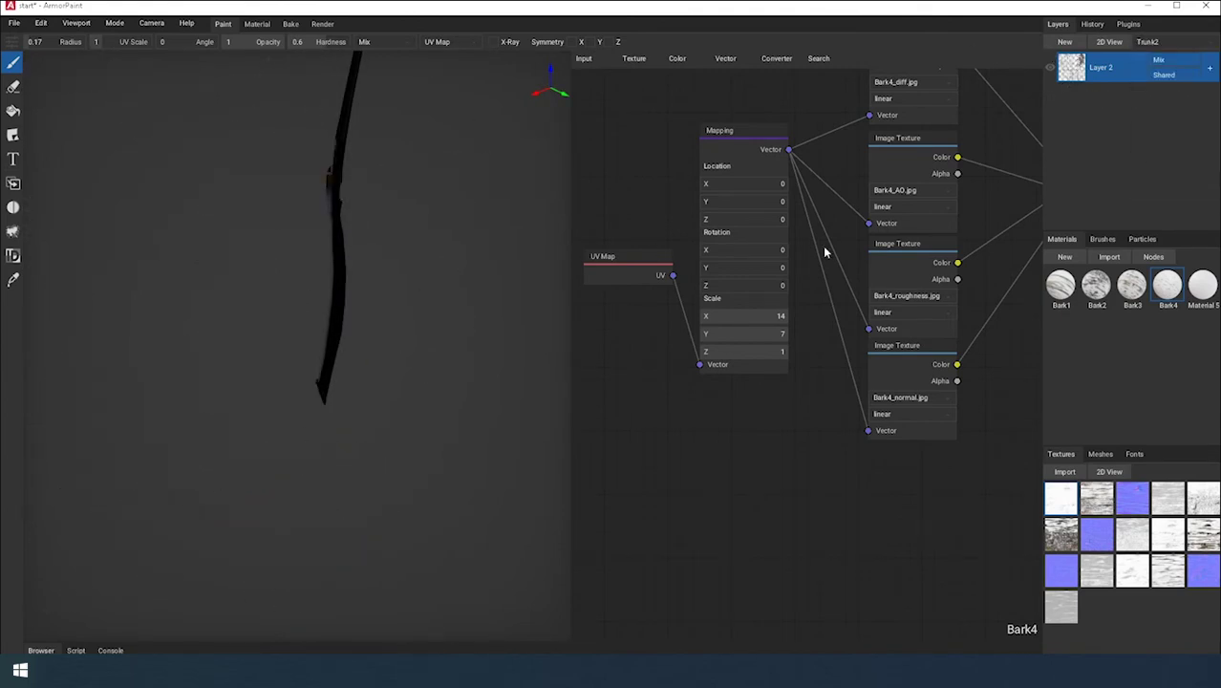
pyautogui.click(1132, 286)
pyautogui.moveTo(962, 309); pyautogui.dragTo(326, 327)
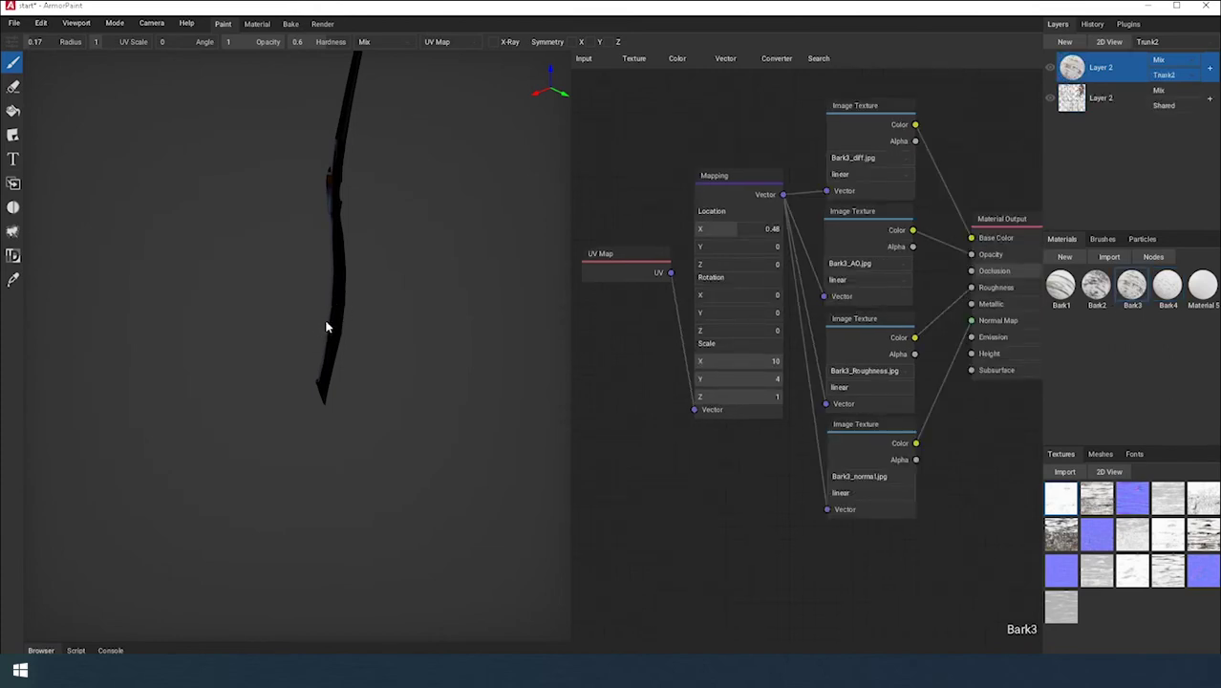
pyautogui.click(1063, 41)
# Step: Compare Trunk2 with the whole tree and set Bark3's mapping scale to 8 on X and 2 on Y
pyautogui.moveTo(353, 202); pyautogui.dragTo(249, 344, button='right')
pyautogui.click(1157, 41)
pyautogui.click(1146, 58)
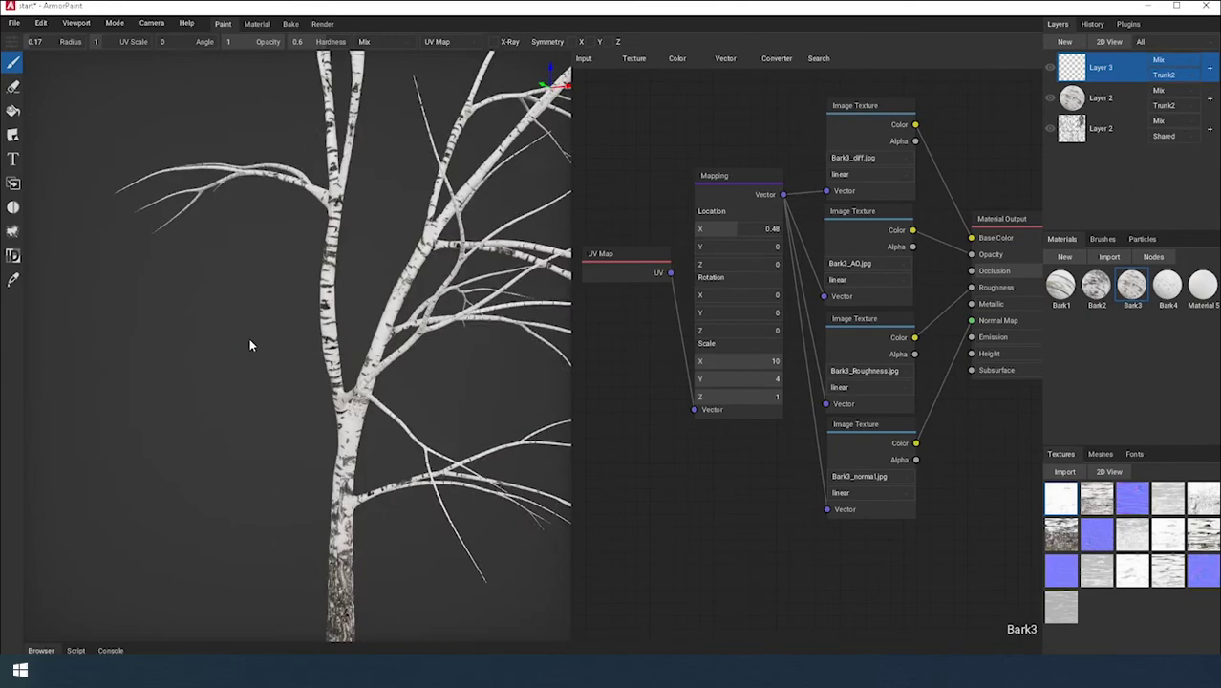
pyautogui.click(774, 362)
pyautogui.write('8')
pyautogui.press('Return')
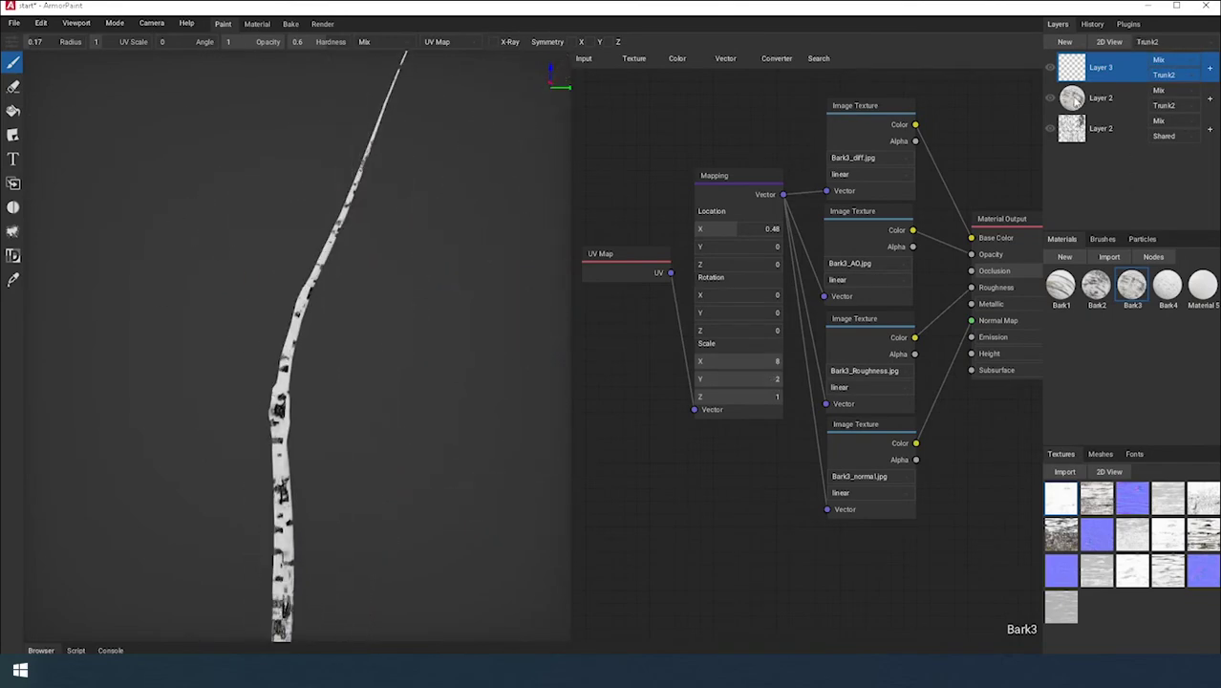
# Step: Convert the Trunk2 fill layer to a paint layer and delete the empty Layer 3
pyautogui.rightClick(1073, 97)
pyautogui.rightClick(1070, 67)
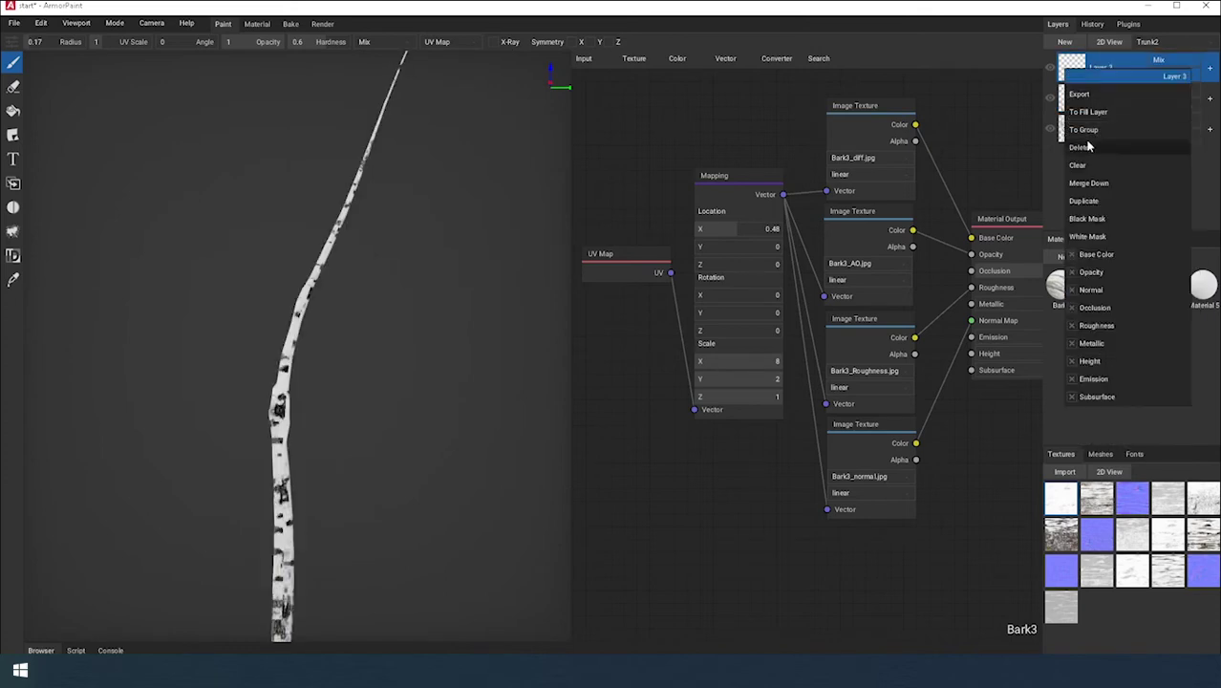
pyautogui.click(1081, 147)
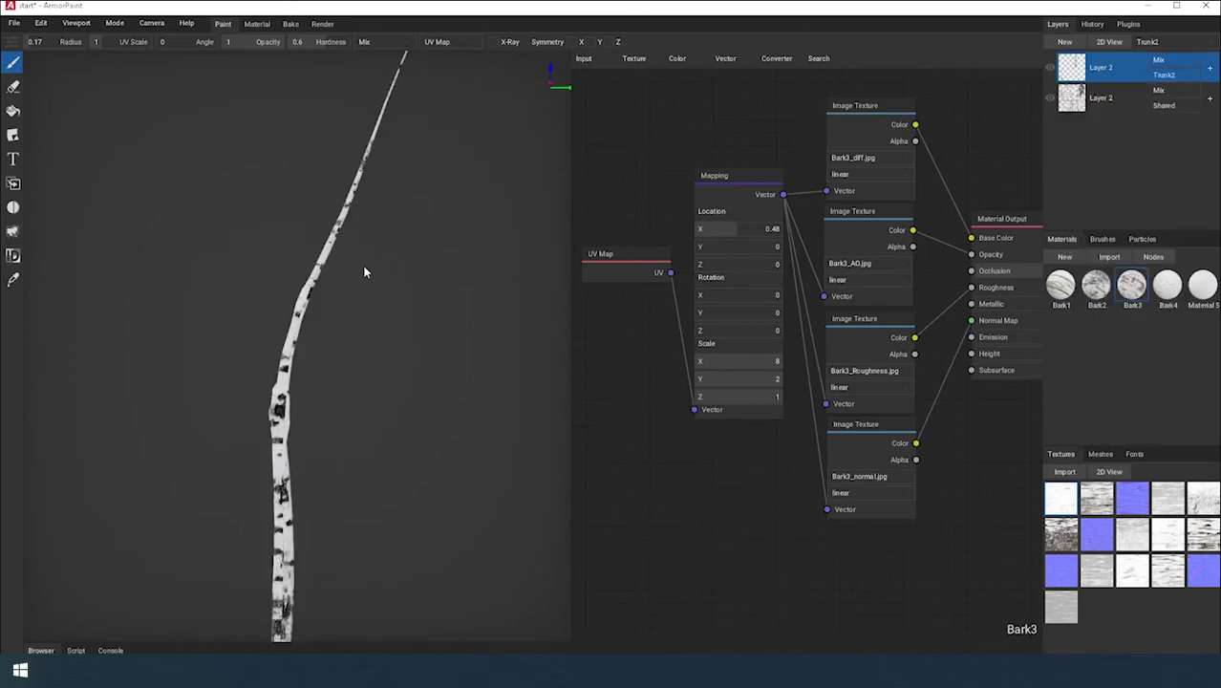
# Step: Paint Bark4 over the upper part of Trunk2 from several sides
pyautogui.click(1169, 288)
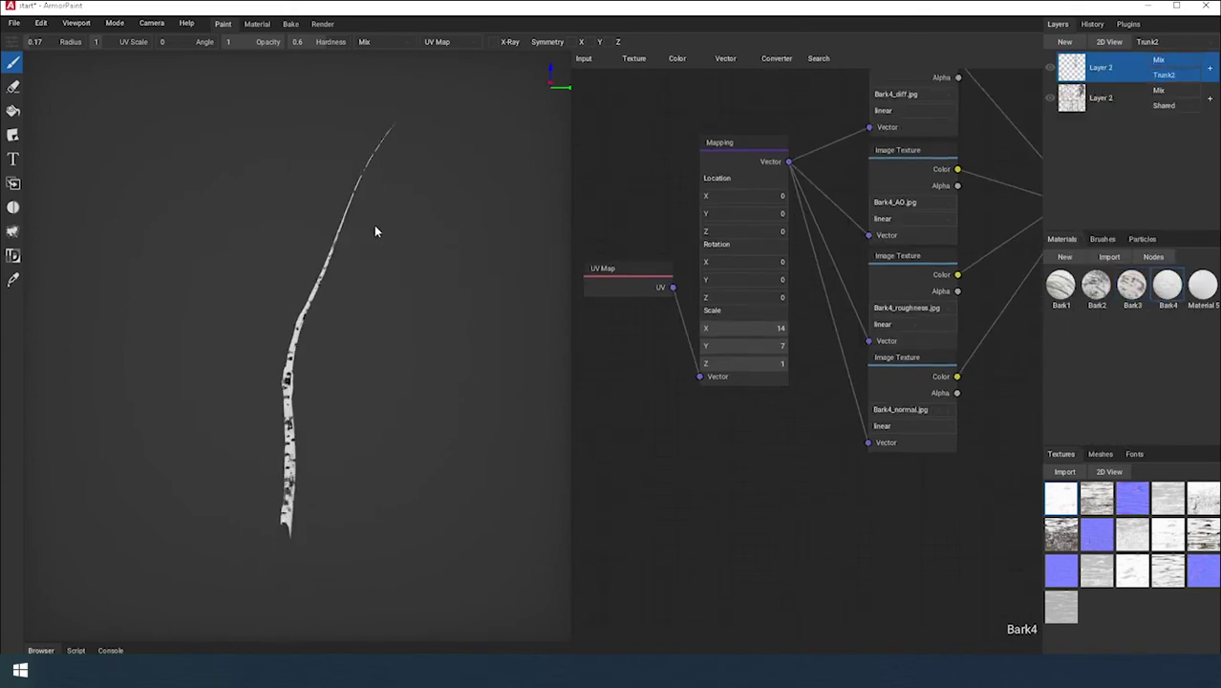
pyautogui.scroll(3, 374, 232)
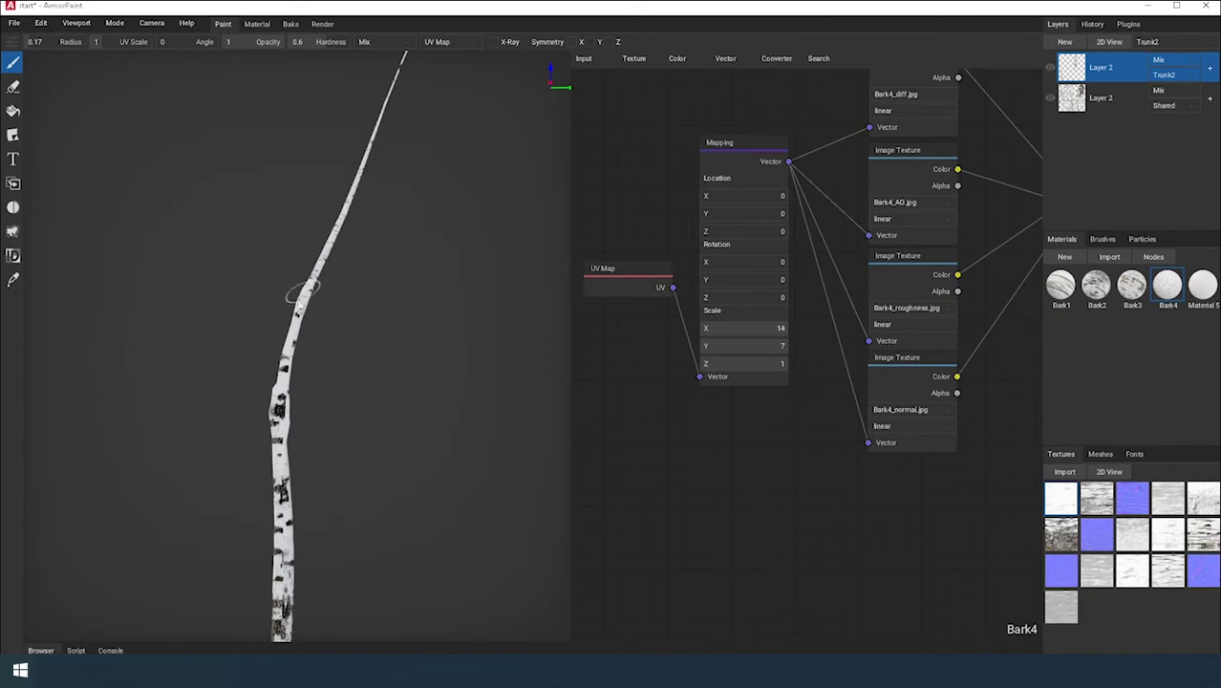
pyautogui.moveTo(296, 315); pyautogui.dragTo(411, 310, button='right')
pyautogui.moveTo(281, 266); pyautogui.dragTo(373, 266, button='right')
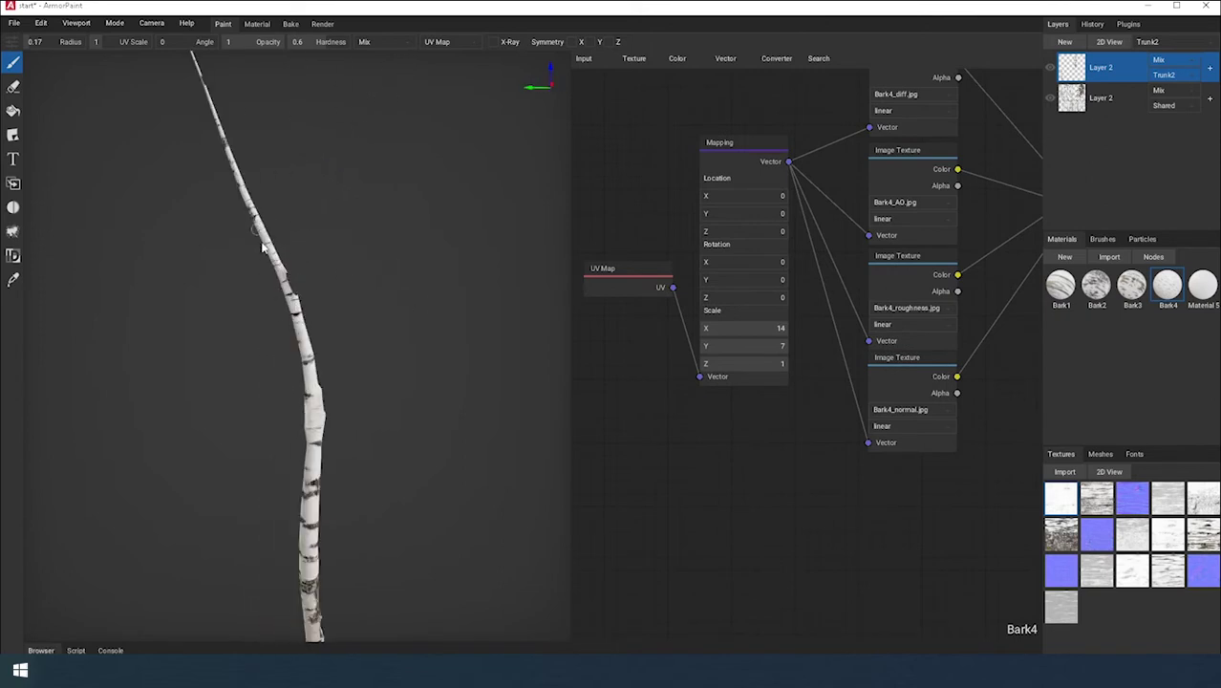
pyautogui.moveTo(258, 226); pyautogui.dragTo(370, 232, button='right')
pyautogui.moveTo(291, 179); pyautogui.dragTo(255, 354, button='right')
pyautogui.moveTo(288, 284); pyautogui.dragTo(239, 382, button='right')
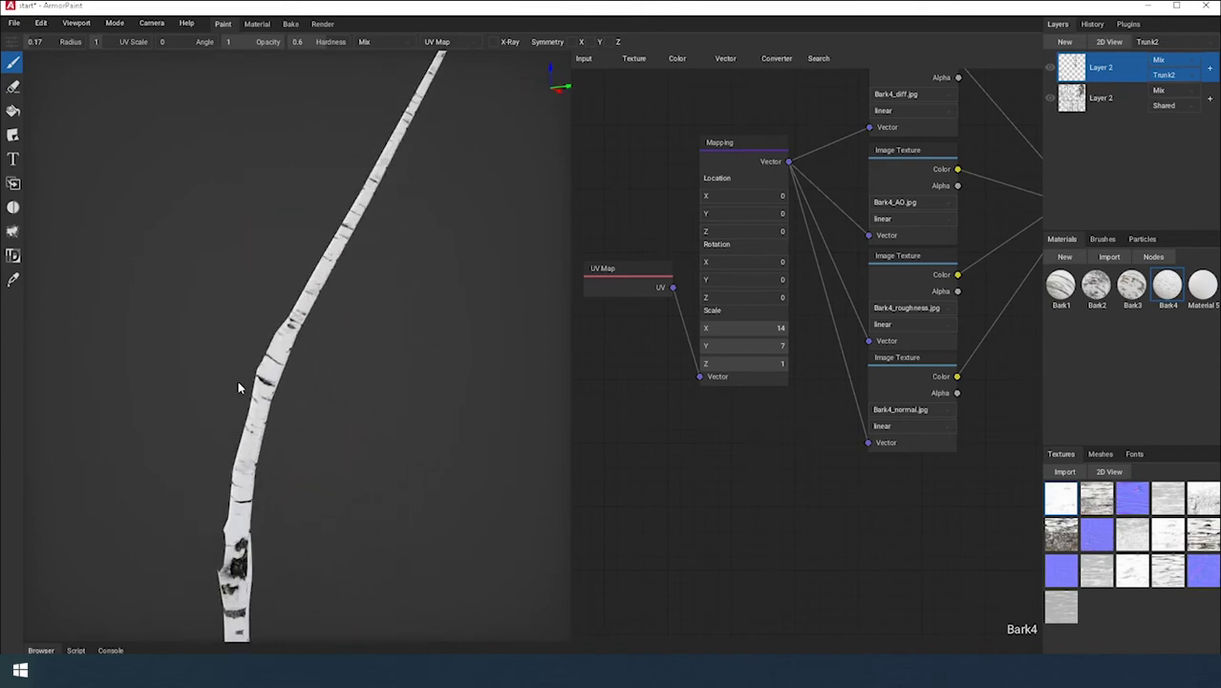
pyautogui.moveTo(248, 441); pyautogui.dragTo(359, 375, button='right')
# Step: Set Bark4's mapping scale to 40 on X and 20 on Y for the thin tip of Trunk2
pyautogui.click(786, 326)
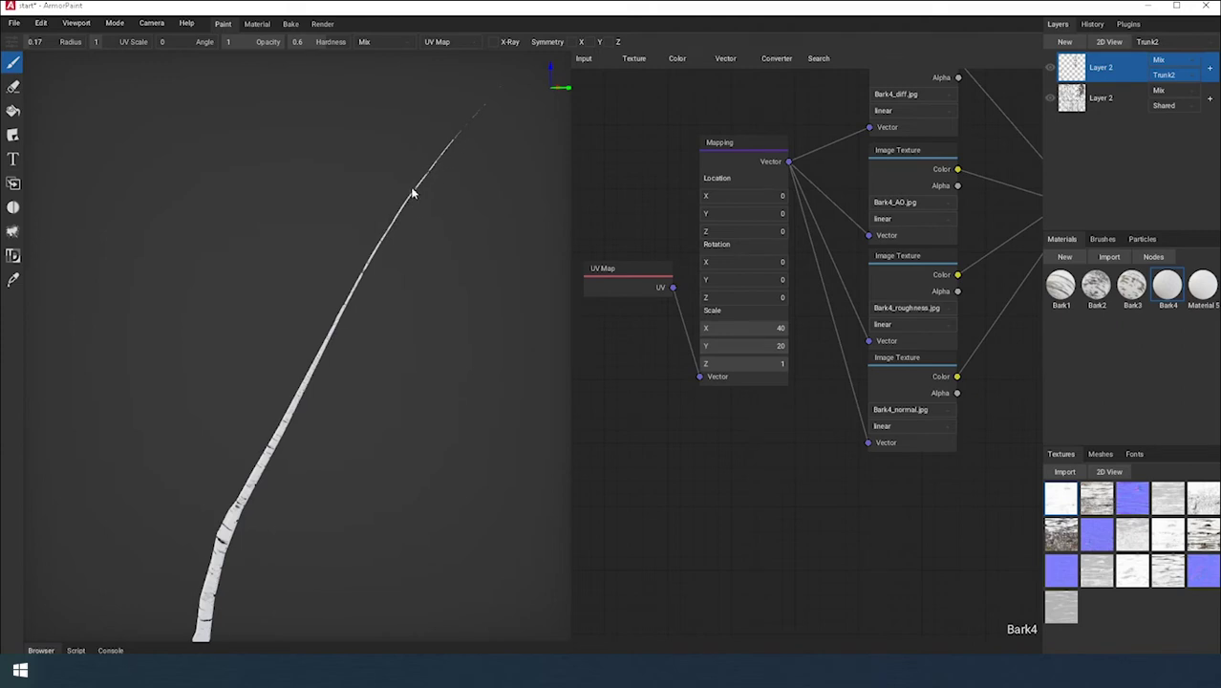
# Step: Paint Bark4 over the thin tip of Trunk2 from several sides with a brush radius of 0.21
pyautogui.moveTo(430, 178); pyautogui.dragTo(416, 167, button='right')
pyautogui.click(31, 43)
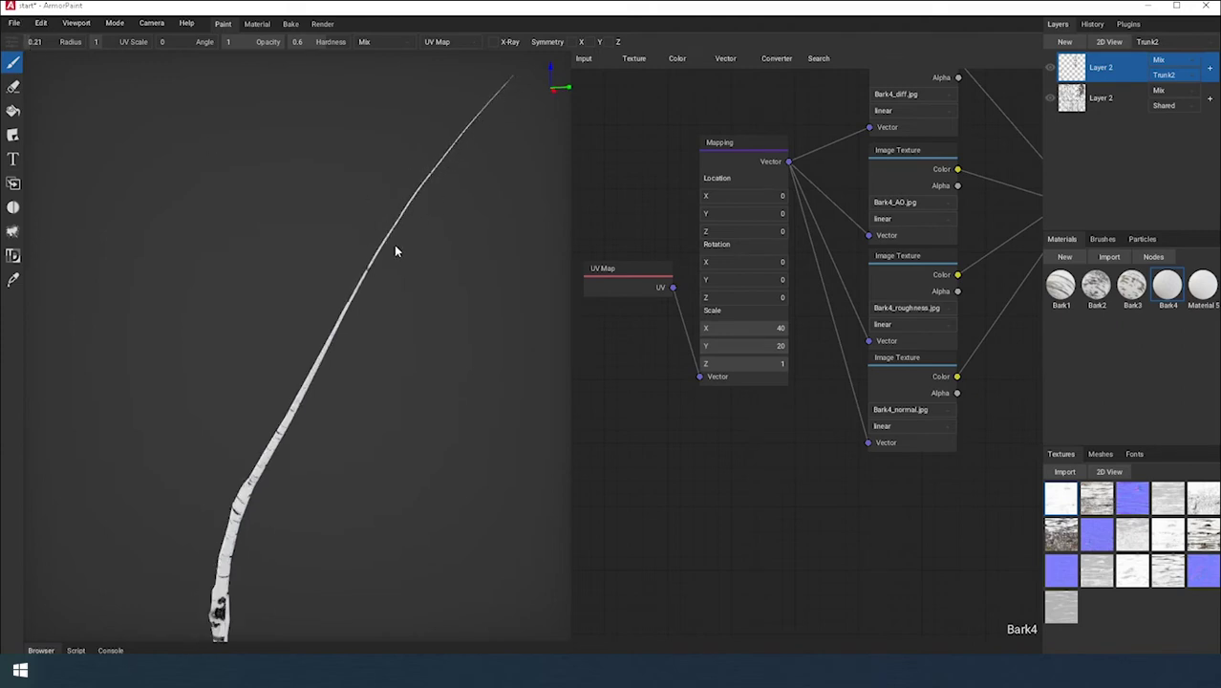
pyautogui.moveTo(413, 243); pyautogui.dragTo(246, 273, button='right')
pyautogui.moveTo(212, 196); pyautogui.dragTo(253, 172, button='right')
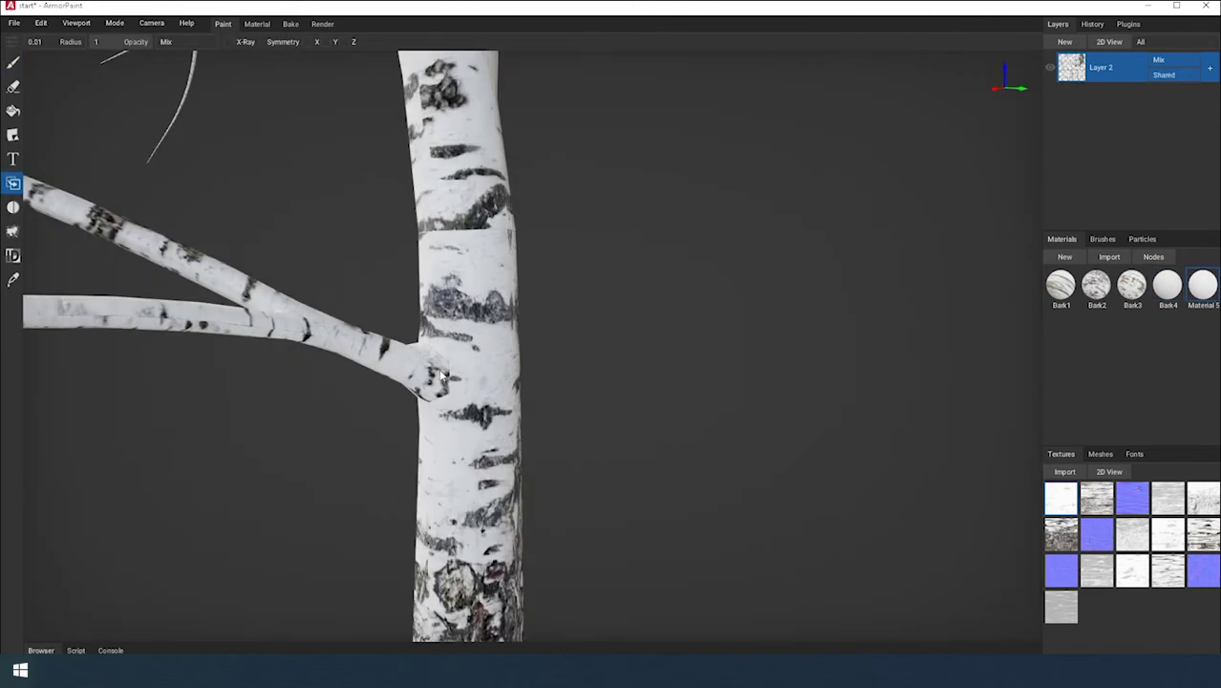
# Step: Clone clean bark over the seam where the lower branch joins the trunk, working around it from several sides
pyautogui.moveTo(437, 361); pyautogui.dragTo(469, 375, button='right')
pyautogui.scroll(1, 468, 373)
pyautogui.scroll(-1, 466, 384)
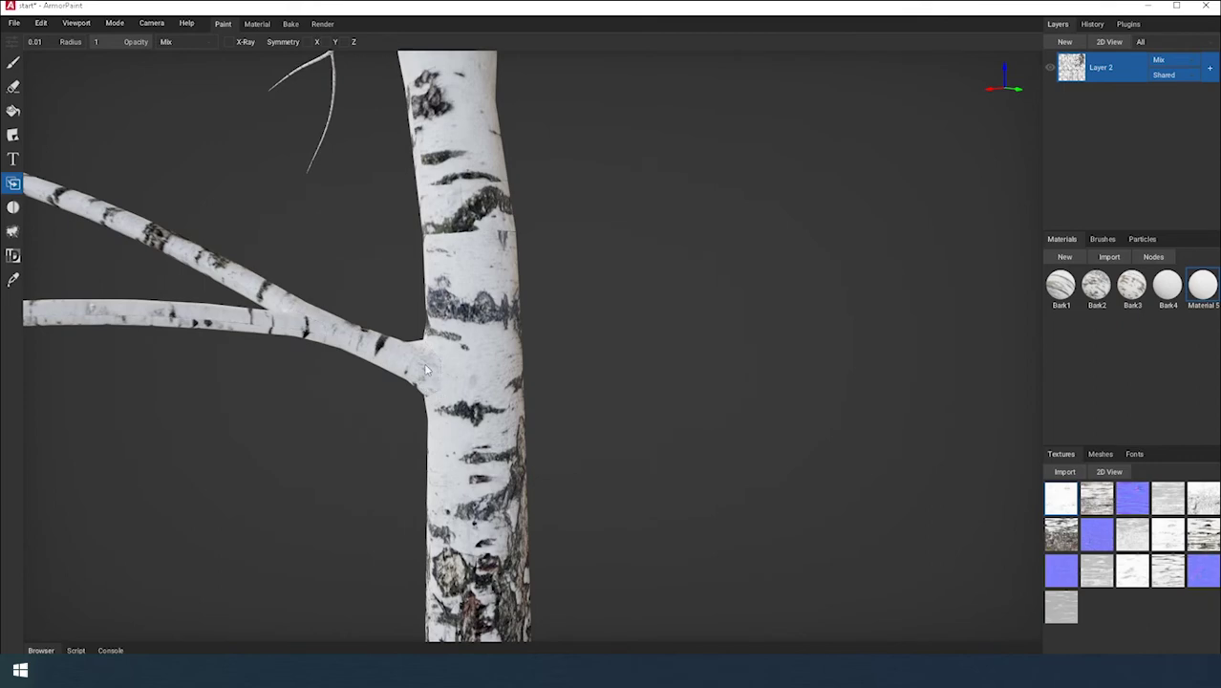
pyautogui.moveTo(439, 365); pyautogui.dragTo(521, 366, button='right')
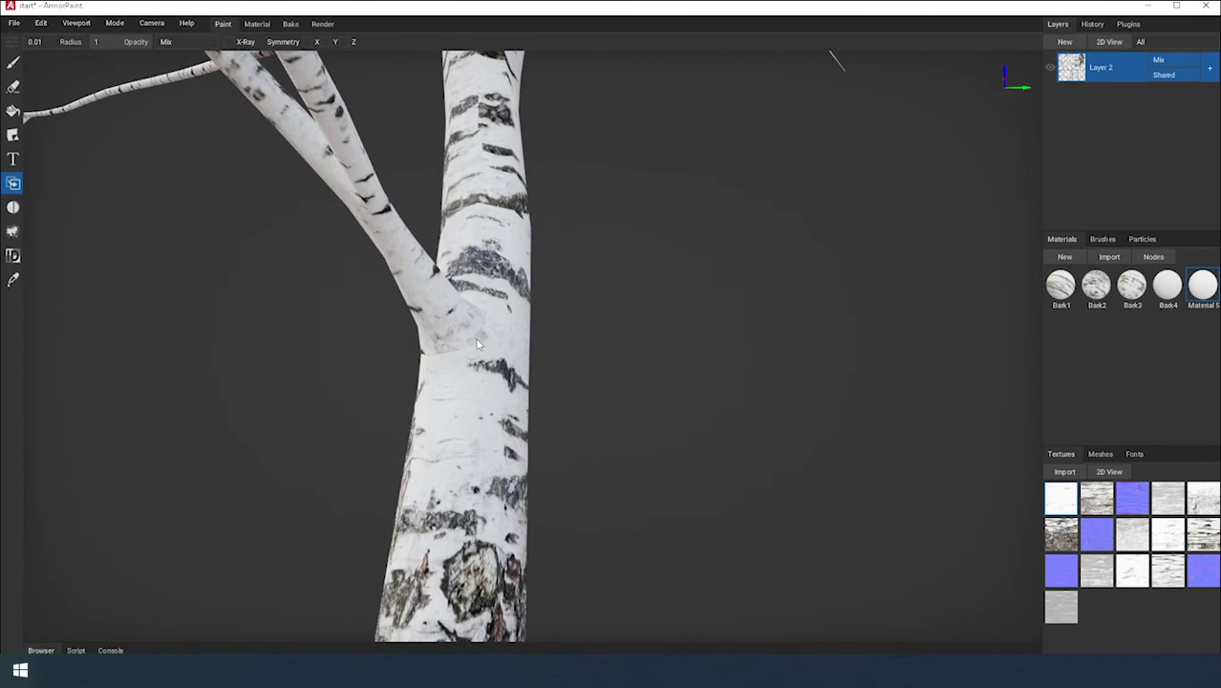
pyautogui.moveTo(478, 346); pyautogui.dragTo(525, 392, button='right')
pyautogui.moveTo(543, 383); pyautogui.dragTo(559, 390)
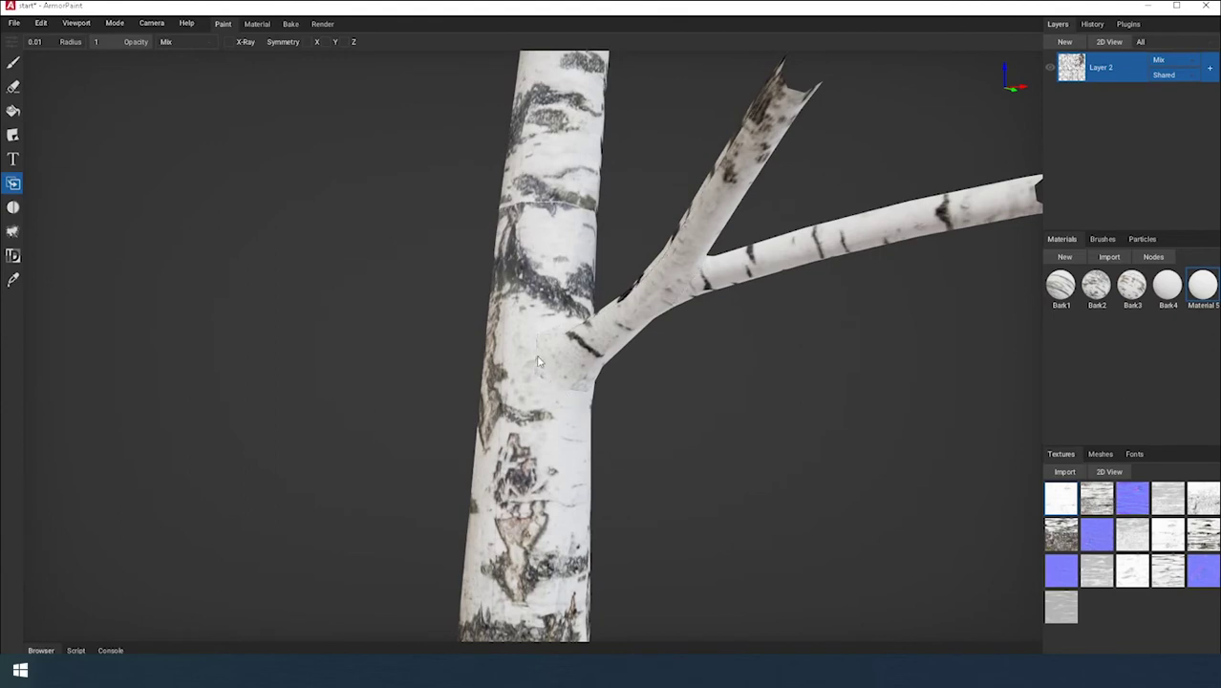
pyautogui.moveTo(543, 380); pyautogui.dragTo(336, 417, button='right')
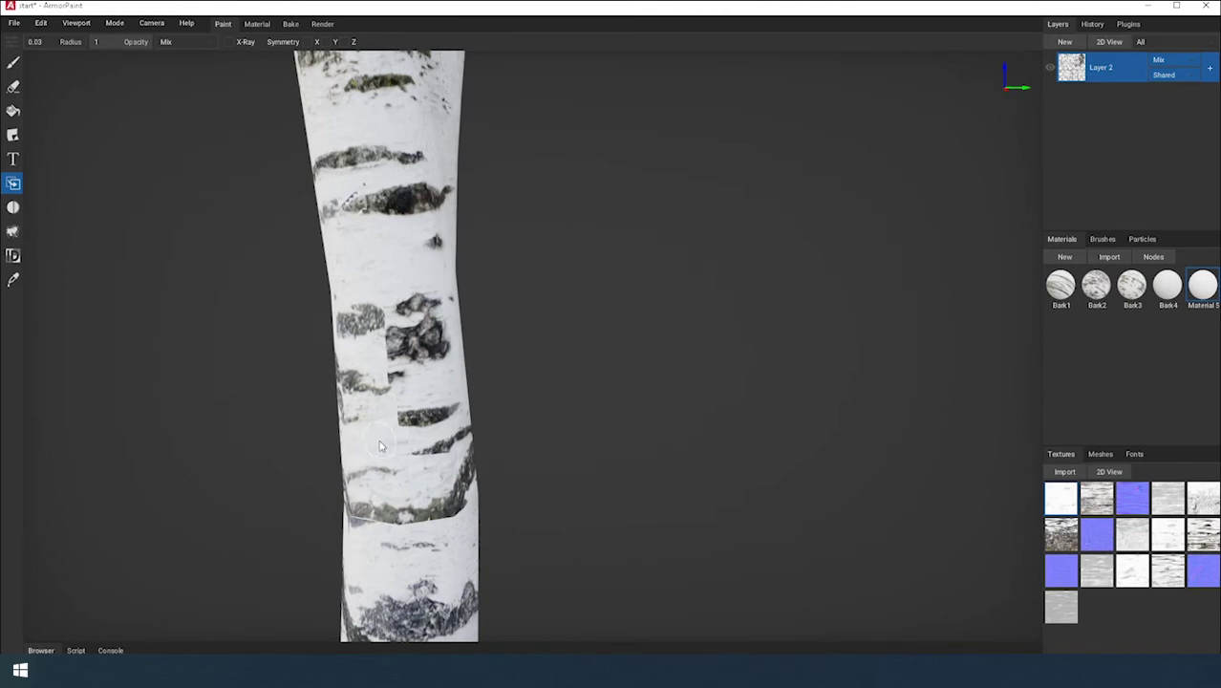
# Step: Clone clean bark over the dark knot and hard seam on the trunk below the main fork, undoing the last stroke
pyautogui.moveTo(423, 427)
pyautogui.mouseDown(button='right')
pyautogui.moveTo(380, 420)
pyautogui.moveTo(402, 420)
pyautogui.mouseUp(button='right')
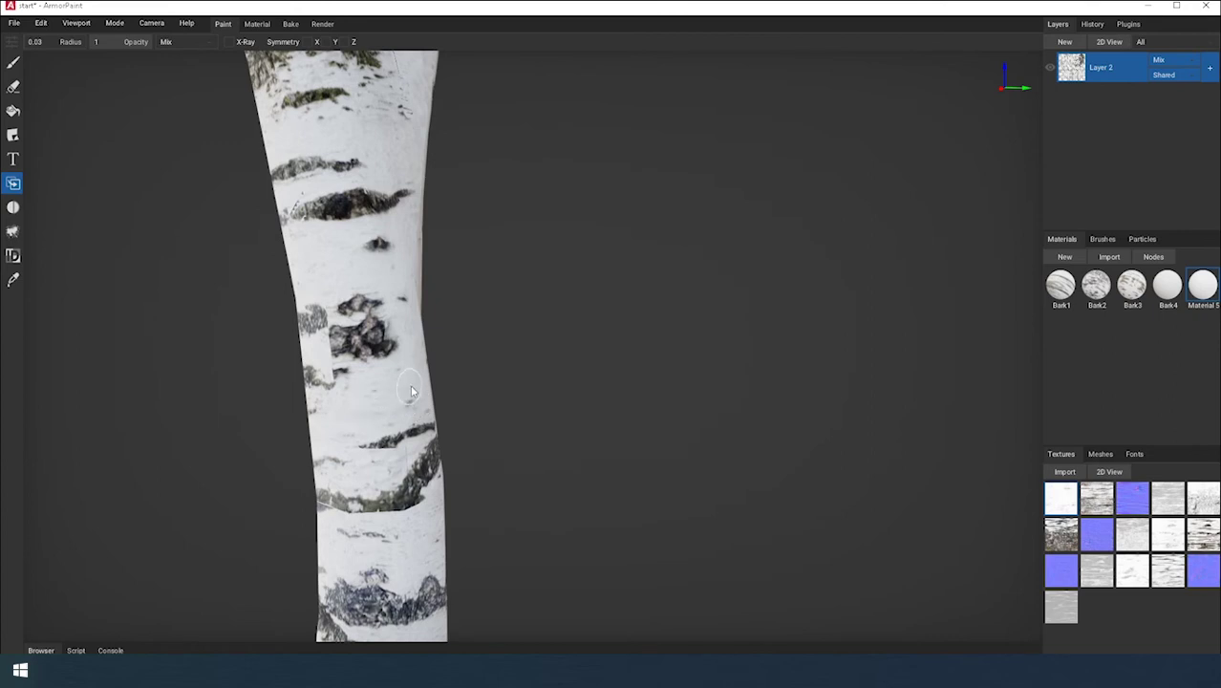
pyautogui.moveTo(403, 407); pyautogui.dragTo(406, 407, button='right')
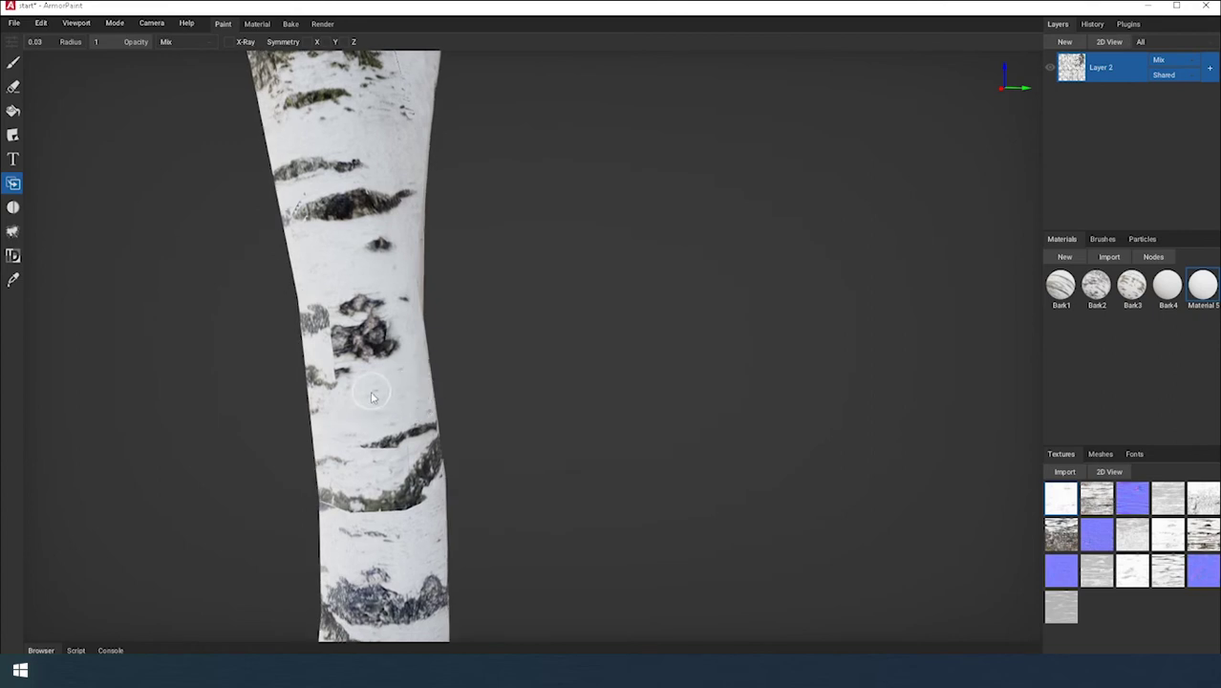
pyautogui.moveTo(341, 373)
pyautogui.mouseDown()
pyautogui.moveTo(350, 359)
pyautogui.moveTo(360, 369)
pyautogui.moveTo(320, 319)
pyautogui.moveTo(391, 352)
pyautogui.moveTo(379, 320)
pyautogui.moveTo(361, 329)
pyautogui.moveTo(352, 314)
pyautogui.mouseUp()
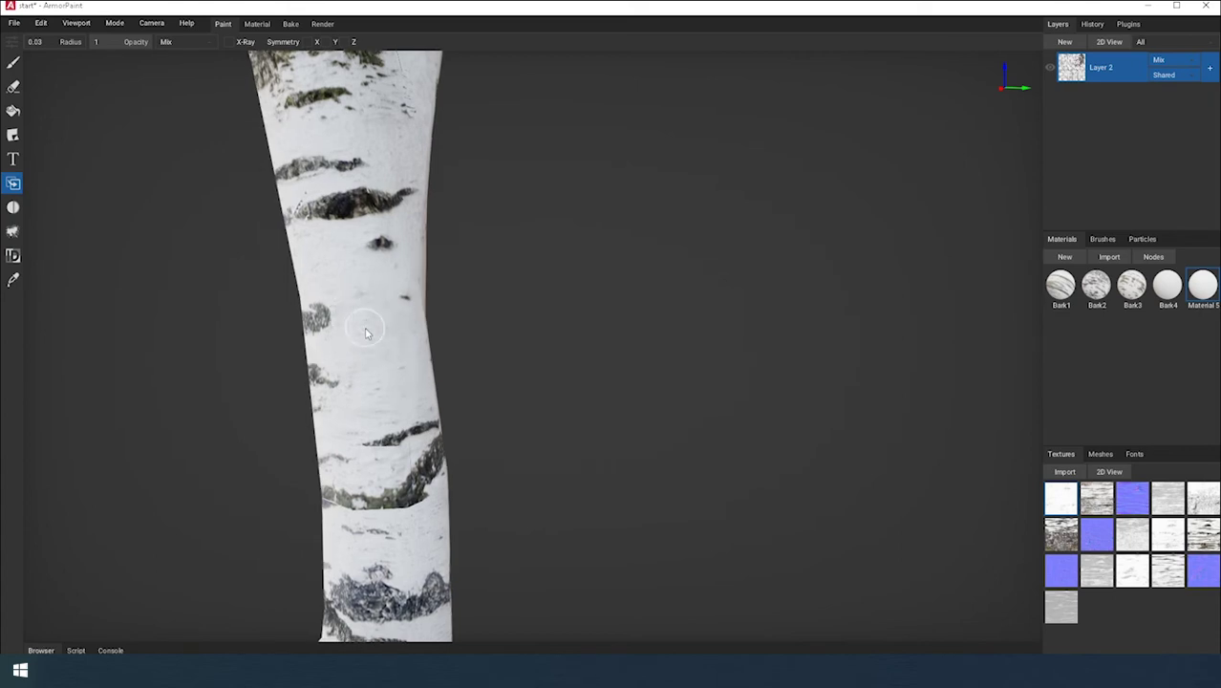
pyautogui.hotkey('ctrl', 'z')
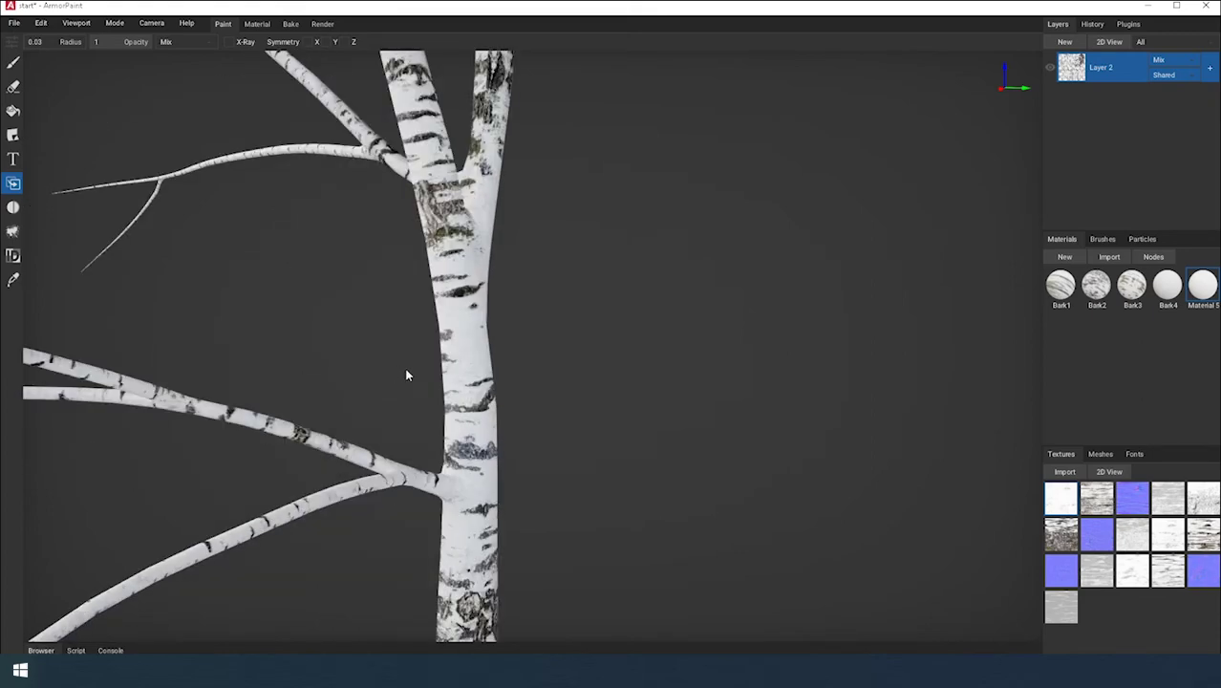
# Step: Set Bark3's mapping scale to 3 on X and Y and paint it onto the trunk above the lower branch
pyautogui.write('3')
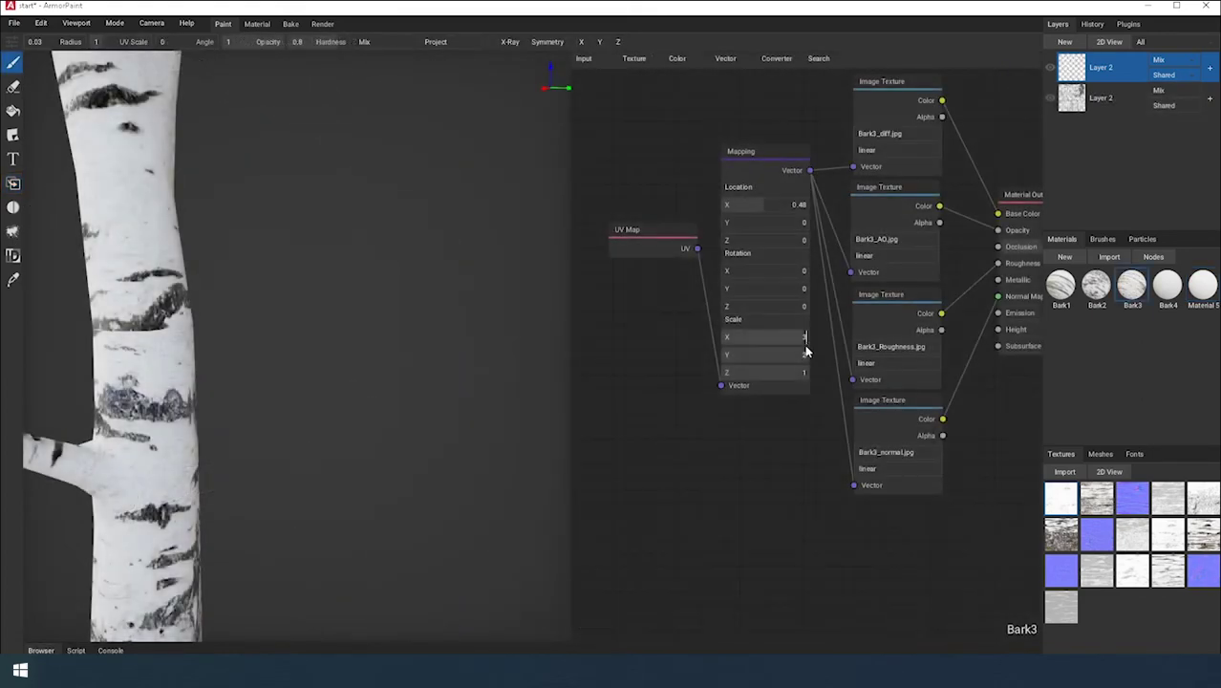
pyautogui.click(806, 354)
pyautogui.write('3')
pyautogui.moveTo(154, 332)
pyautogui.mouseDown()
pyautogui.moveTo(114, 327)
pyautogui.moveTo(145, 319)
pyautogui.moveTo(117, 324)
pyautogui.moveTo(167, 279)
pyautogui.moveTo(181, 316)
pyautogui.mouseUp()
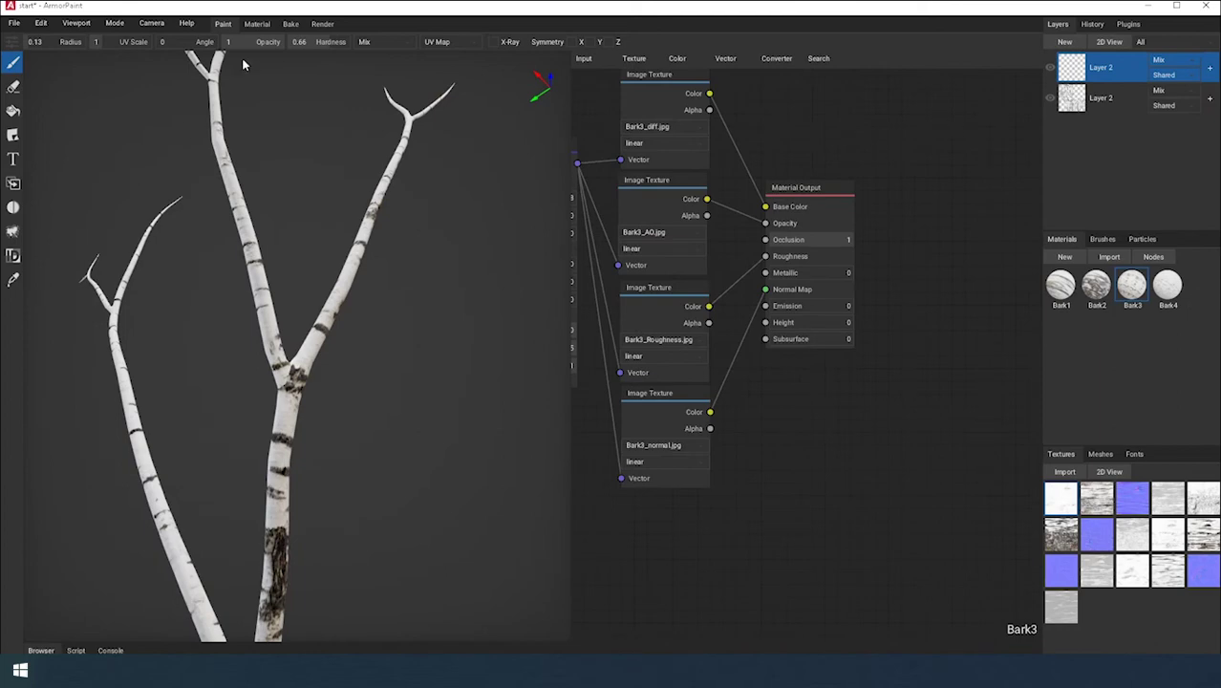
# Step: Switch the brush's texture coordinates to Project and paint Bark3 over the fork of the two upper branches
pyautogui.click(451, 42)
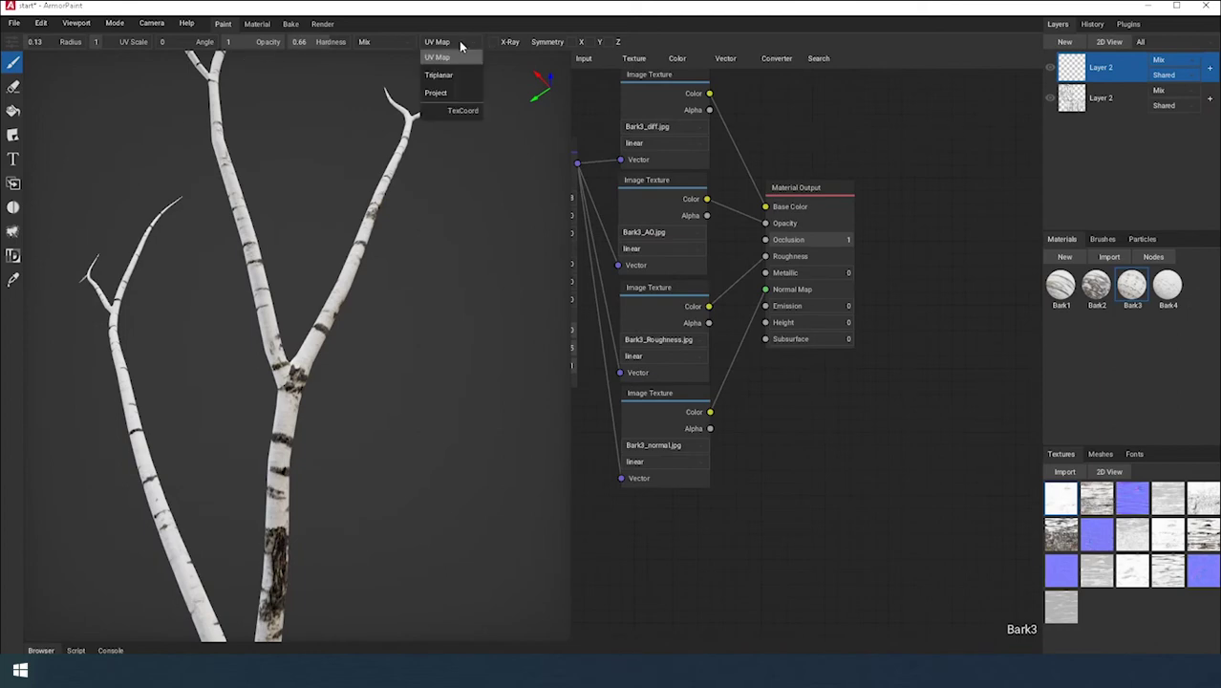
pyautogui.click(435, 91)
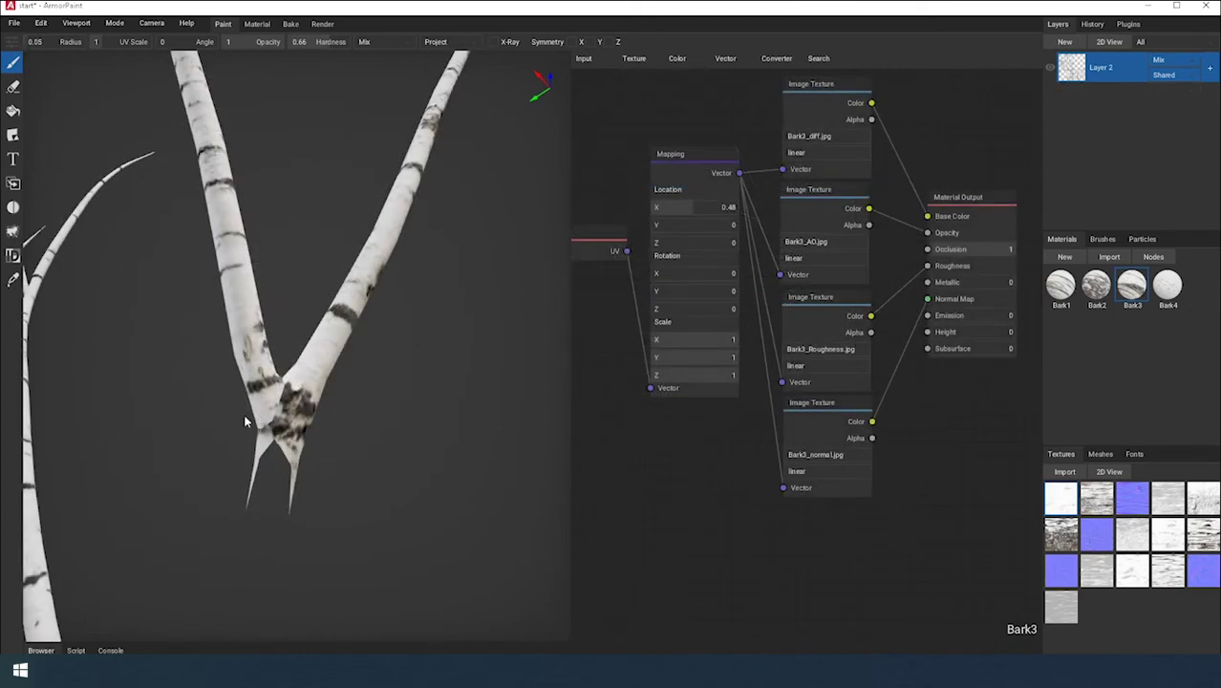
pyautogui.moveTo(244, 420)
pyautogui.mouseDown()
pyautogui.moveTo(287, 411)
pyautogui.moveTo(290, 422)
pyautogui.moveTo(300, 402)
pyautogui.moveTo(280, 384)
pyautogui.moveTo(266, 402)
pyautogui.moveTo(272, 382)
pyautogui.mouseUp()
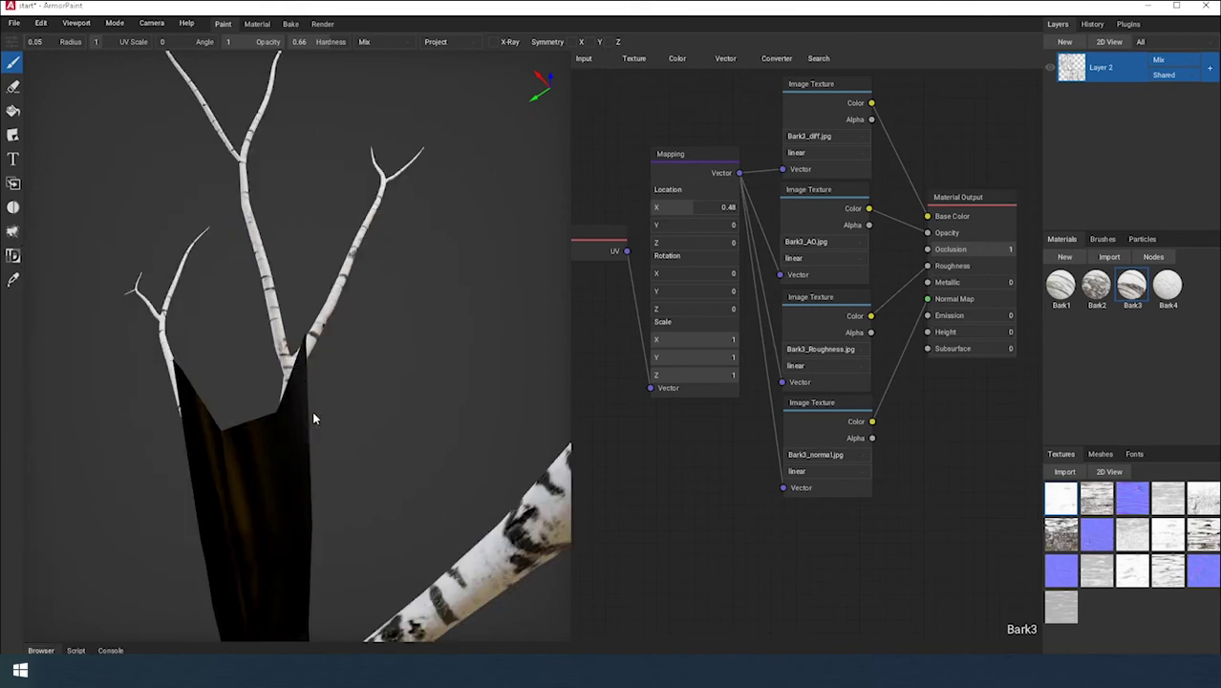
# Step: Paint projected Bark3 over the seams at further branch forks around the tree
pyautogui.moveTo(311, 411)
pyautogui.mouseDown(button='right')
pyautogui.moveTo(337, 428)
pyautogui.moveTo(356, 412)
pyautogui.moveTo(300, 431)
pyautogui.moveTo(273, 415)
pyautogui.moveTo(278, 294)
pyautogui.mouseUp(button='right')
pyautogui.scroll(5, 334, 425)
pyautogui.moveTo(270, 323)
pyautogui.mouseDown()
pyautogui.moveTo(272, 308)
pyautogui.moveTo(272, 335)
pyautogui.mouseUp()
pyautogui.moveTo(273, 335)
pyautogui.mouseDown(button='right')
pyautogui.moveTo(299, 354)
pyautogui.moveTo(273, 418)
pyautogui.mouseUp(button='right')
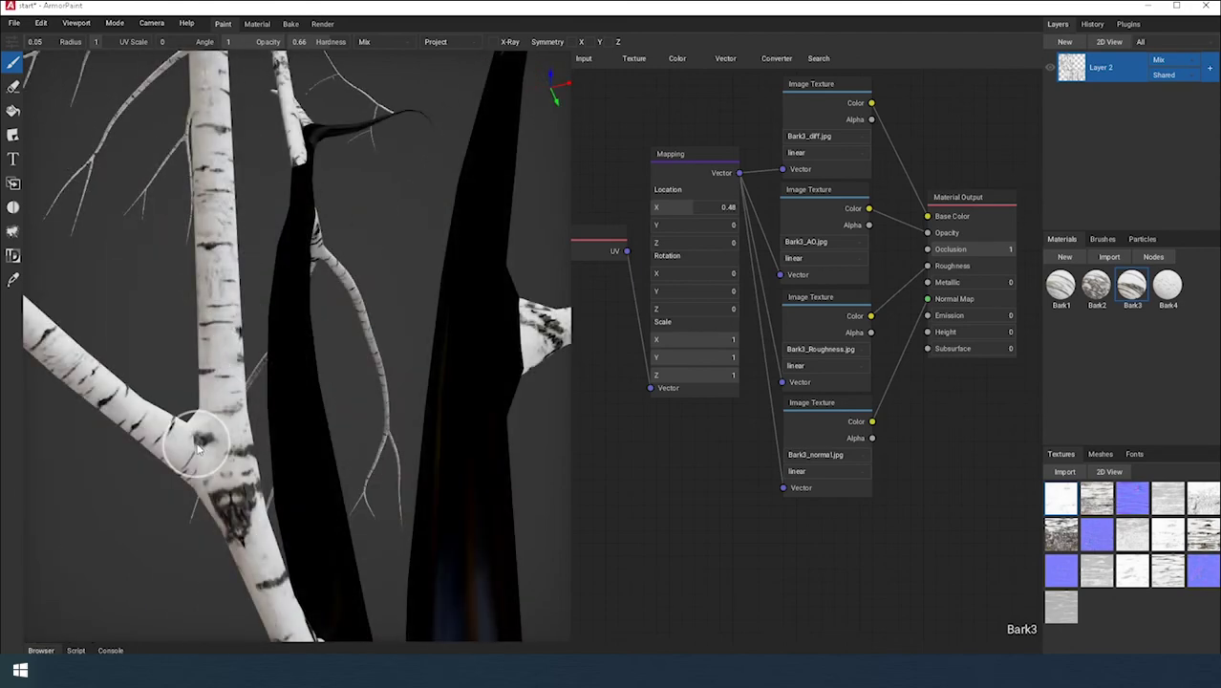
pyautogui.moveTo(199, 442); pyautogui.dragTo(204, 445)
pyautogui.moveTo(277, 449)
pyautogui.mouseDown(button='right')
pyautogui.moveTo(282, 463)
pyautogui.moveTo(334, 482)
pyautogui.moveTo(276, 445)
pyautogui.mouseUp(button='right')
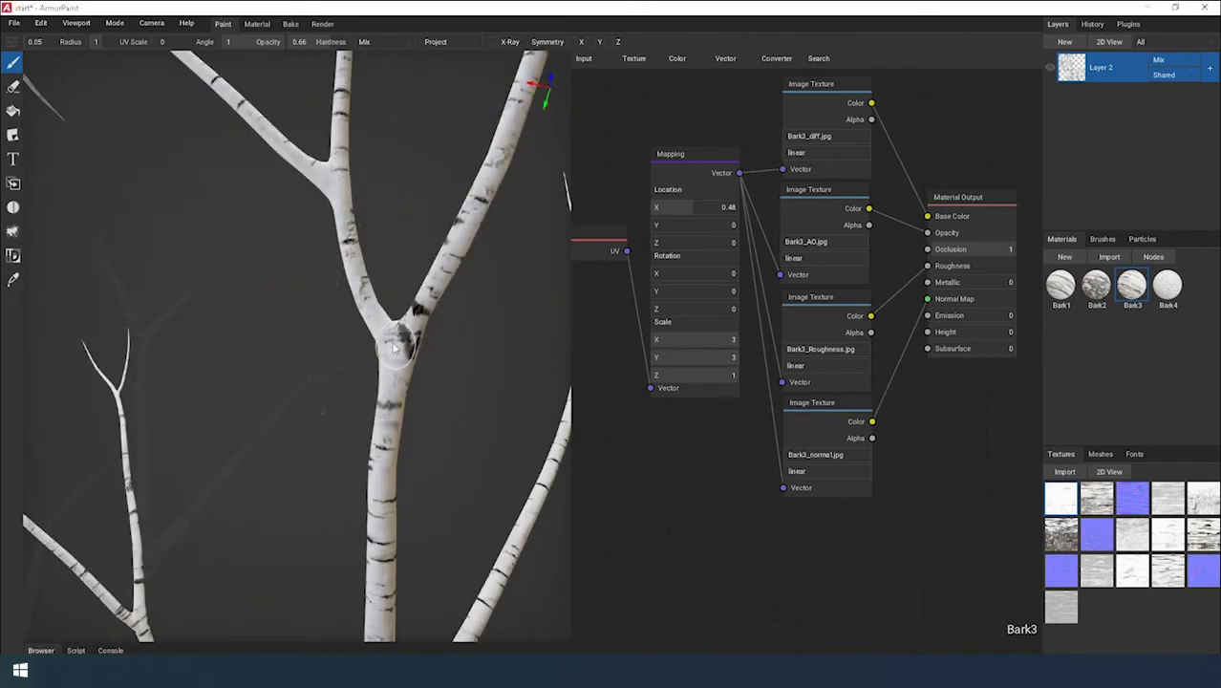
pyautogui.moveTo(392, 348)
pyautogui.mouseDown()
pyautogui.moveTo(400, 336)
pyautogui.moveTo(411, 353)
pyautogui.moveTo(404, 330)
pyautogui.moveTo(402, 350)
pyautogui.moveTo(423, 350)
pyautogui.mouseUp()
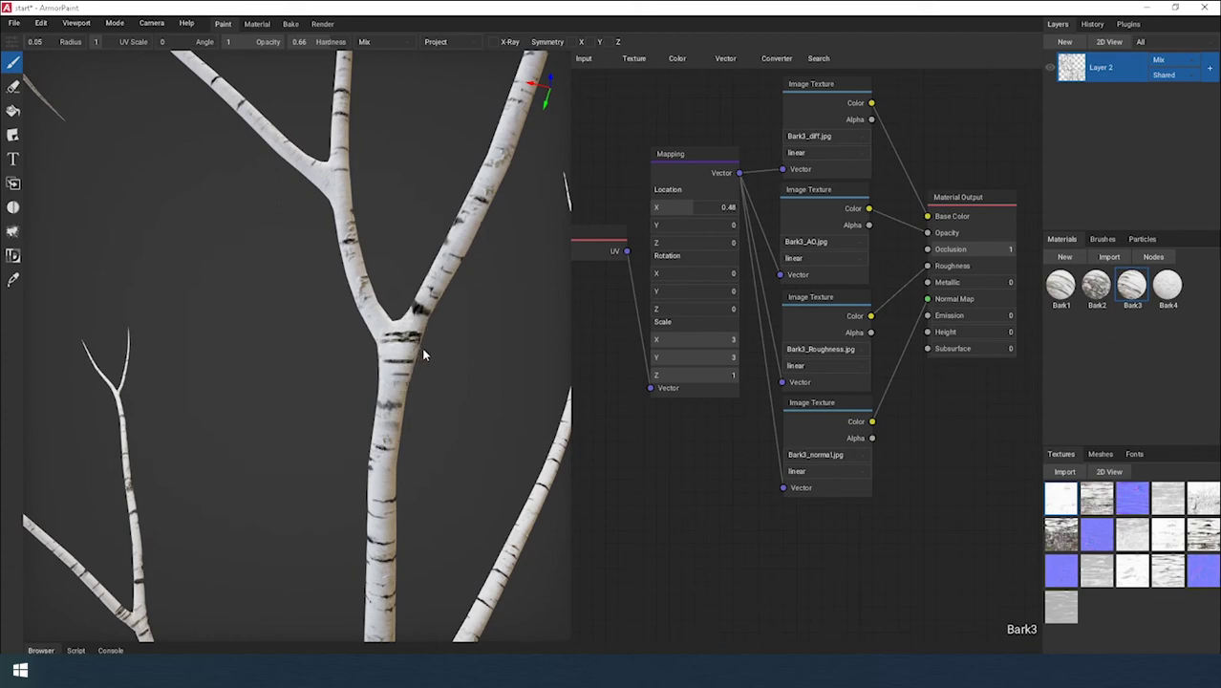
pyautogui.scroll(-3, 421, 347)
pyautogui.moveTo(385, 390)
pyautogui.mouseDown(button='right')
pyautogui.moveTo(386, 344)
pyautogui.moveTo(391, 357)
pyautogui.moveTo(368, 378)
pyautogui.moveTo(346, 368)
pyautogui.moveTo(348, 386)
pyautogui.moveTo(345, 358)
pyautogui.mouseUp(button='right')
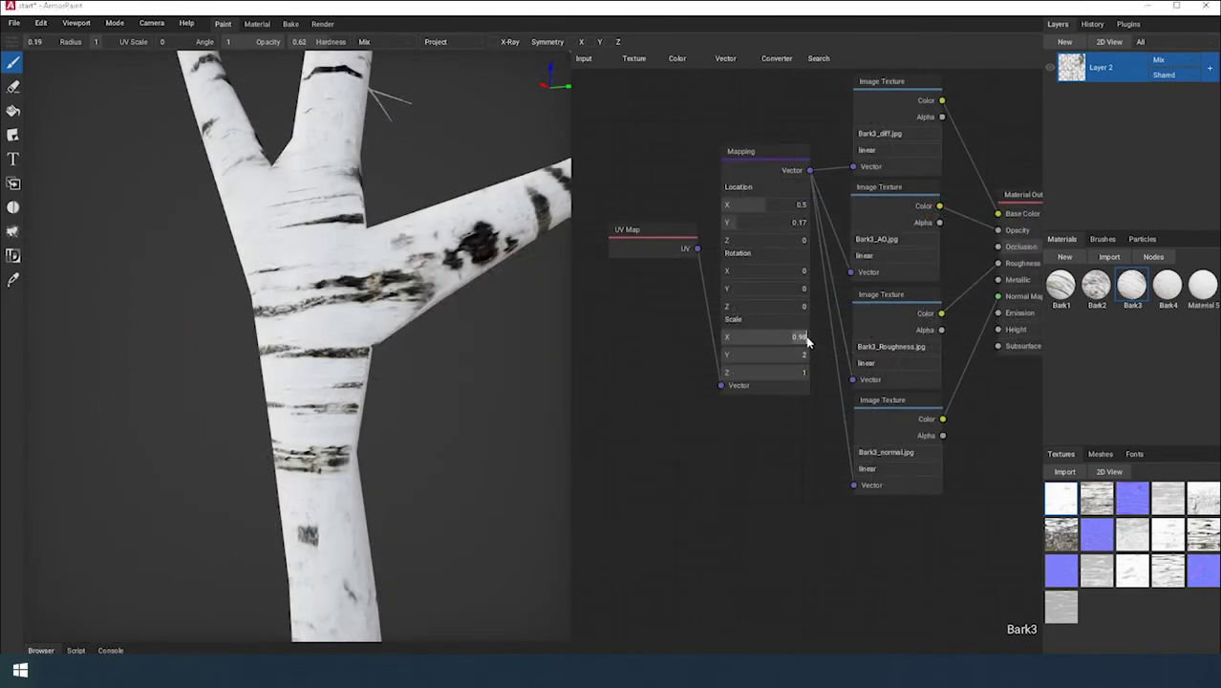
# Step: Paint projected Bark3 over the larger trunk forks from opposite sides, using a mapping scale of 5 on X and 2 on Y
pyautogui.scroll(-3, 341, 341)
pyautogui.moveTo(306, 360); pyautogui.dragTo(333, 359, button='right')
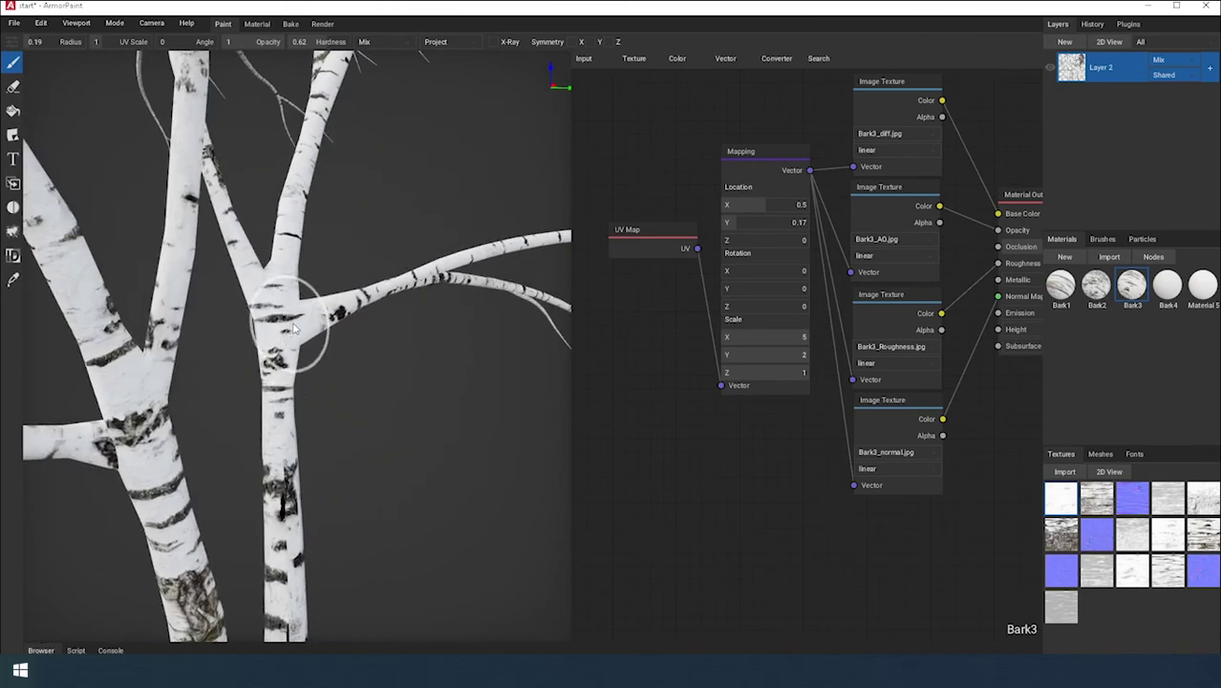
pyautogui.moveTo(381, 363)
pyautogui.mouseDown(button='right')
pyautogui.moveTo(346, 382)
pyautogui.moveTo(298, 355)
pyautogui.moveTo(343, 387)
pyautogui.moveTo(90, 306)
pyautogui.moveTo(277, 267)
pyautogui.mouseUp(button='right')
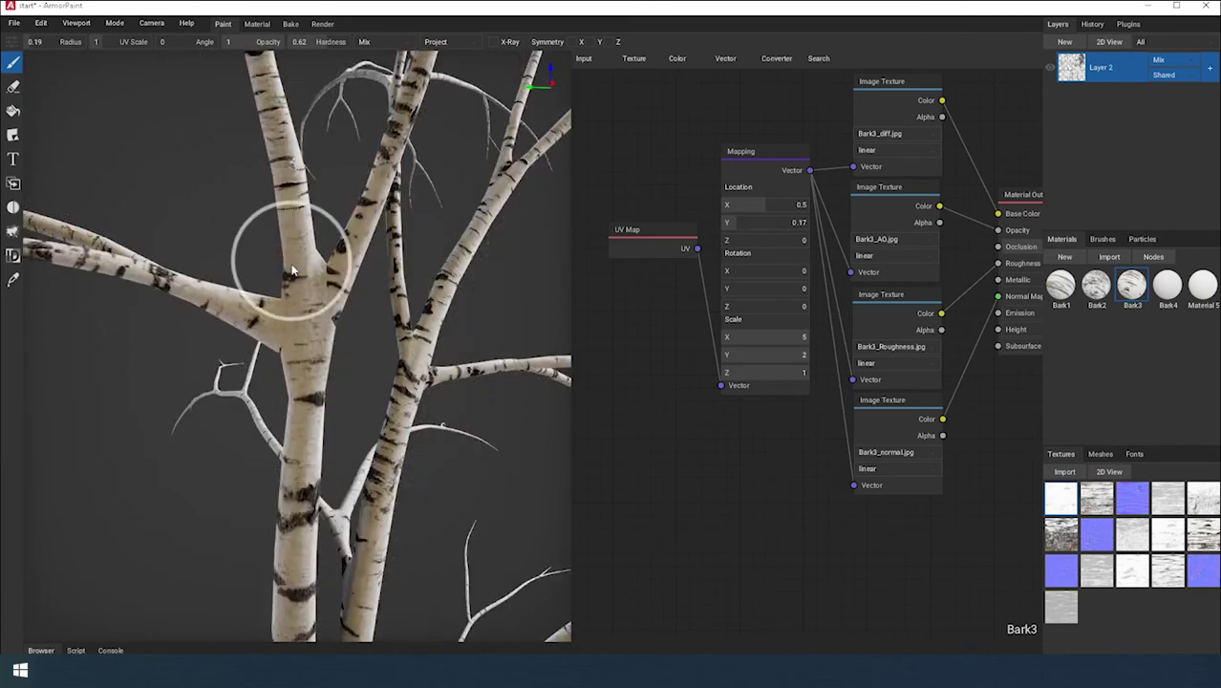
pyautogui.moveTo(300, 308); pyautogui.dragTo(307, 304)
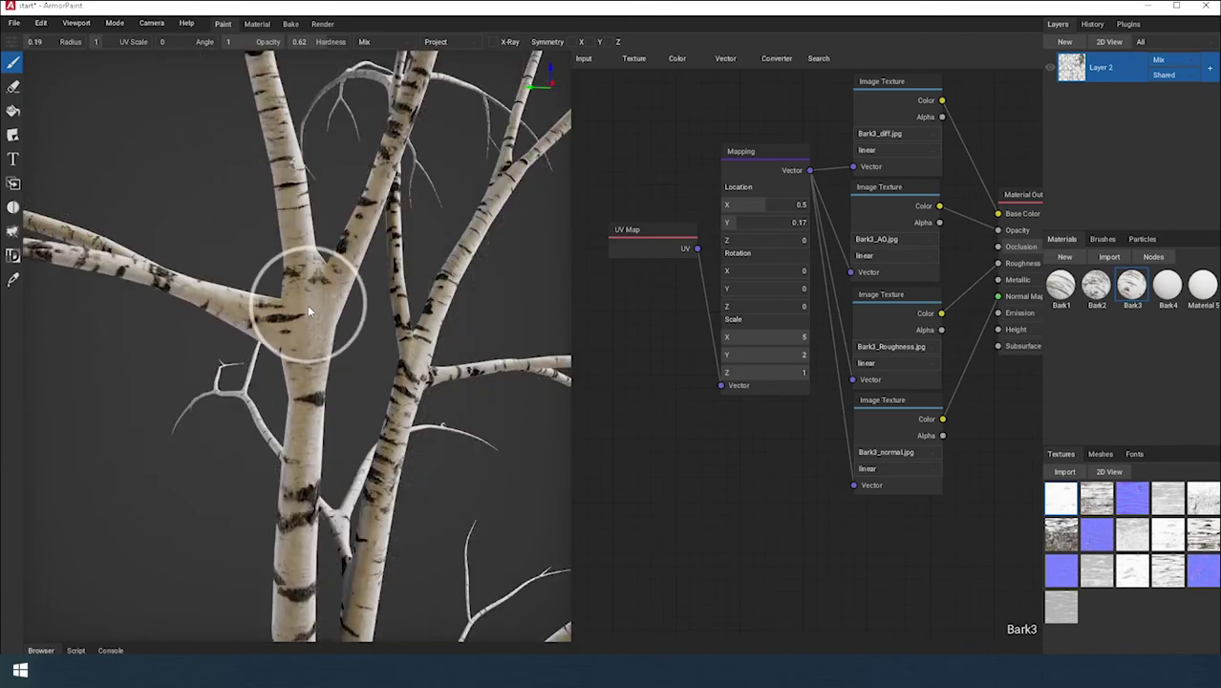
pyautogui.moveTo(272, 365)
pyautogui.mouseDown(button='right')
pyautogui.moveTo(315, 316)
pyautogui.moveTo(367, 327)
pyautogui.moveTo(362, 441)
pyautogui.mouseUp(button='right')
pyautogui.moveTo(363, 444); pyautogui.dragTo(361, 469)
pyautogui.click(359, 467)
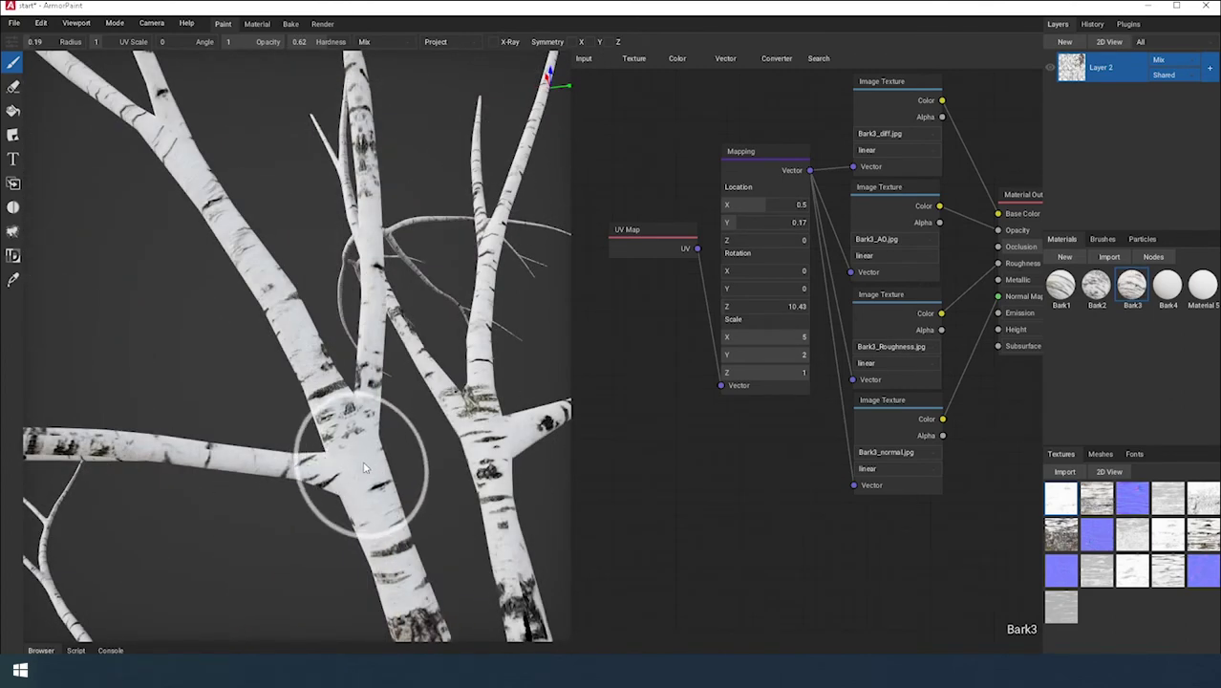
# Step: Blend the remaining trunk forks with projected Bark3 at mapping scale 6 on X, 3 on Y and Z rotation 185.22
pyautogui.moveTo(393, 463)
pyautogui.mouseDown(button='right')
pyautogui.moveTo(311, 479)
pyautogui.moveTo(184, 543)
pyautogui.mouseUp(button='right')
pyautogui.moveTo(186, 542); pyautogui.dragTo(192, 543)
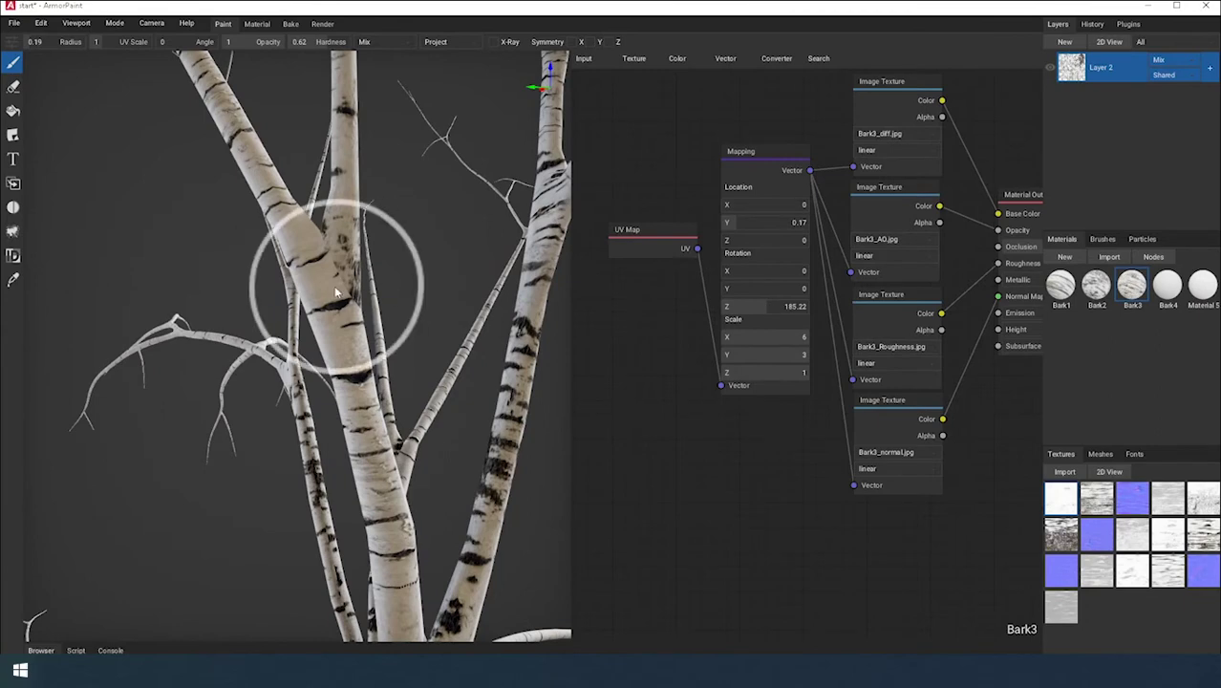
pyautogui.moveTo(333, 282); pyautogui.dragTo(334, 284)
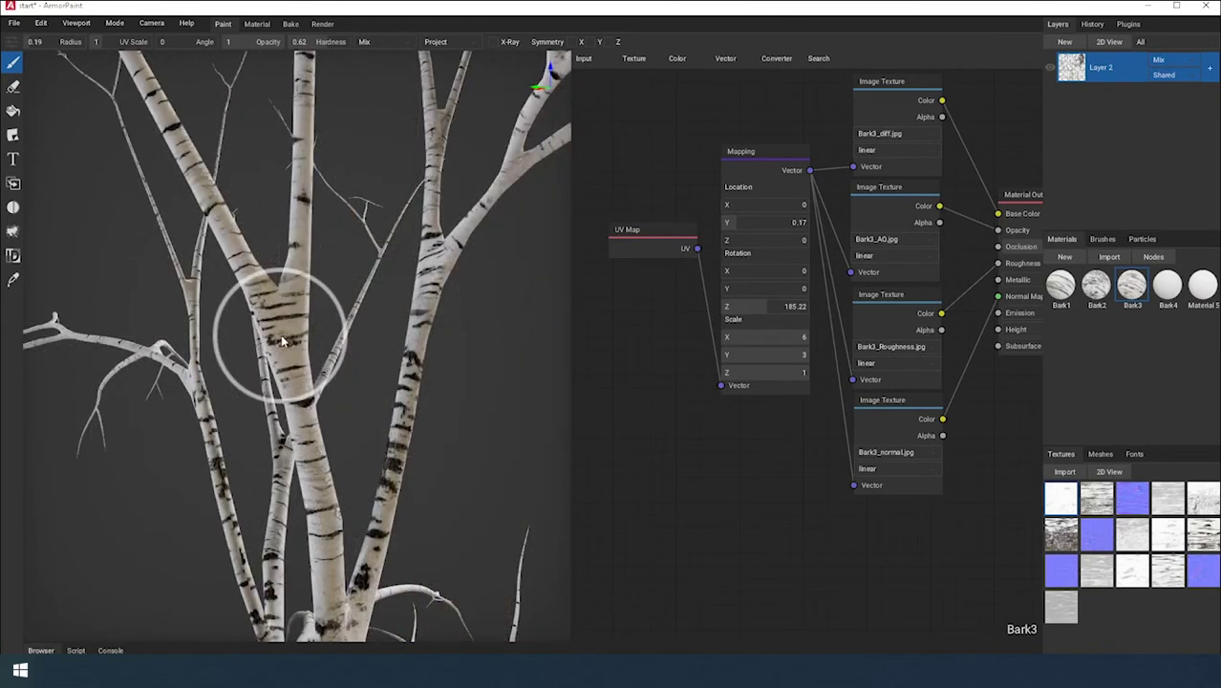
pyautogui.click(277, 339)
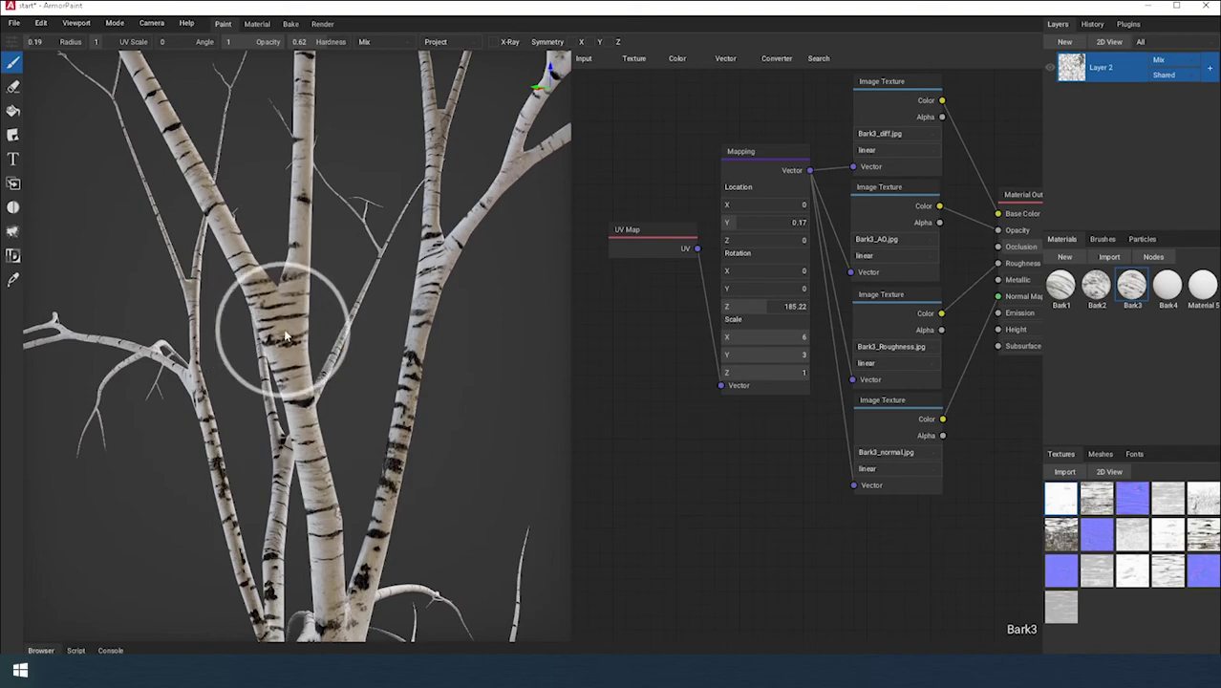
pyautogui.moveTo(292, 350); pyautogui.dragTo(224, 360, button='right')
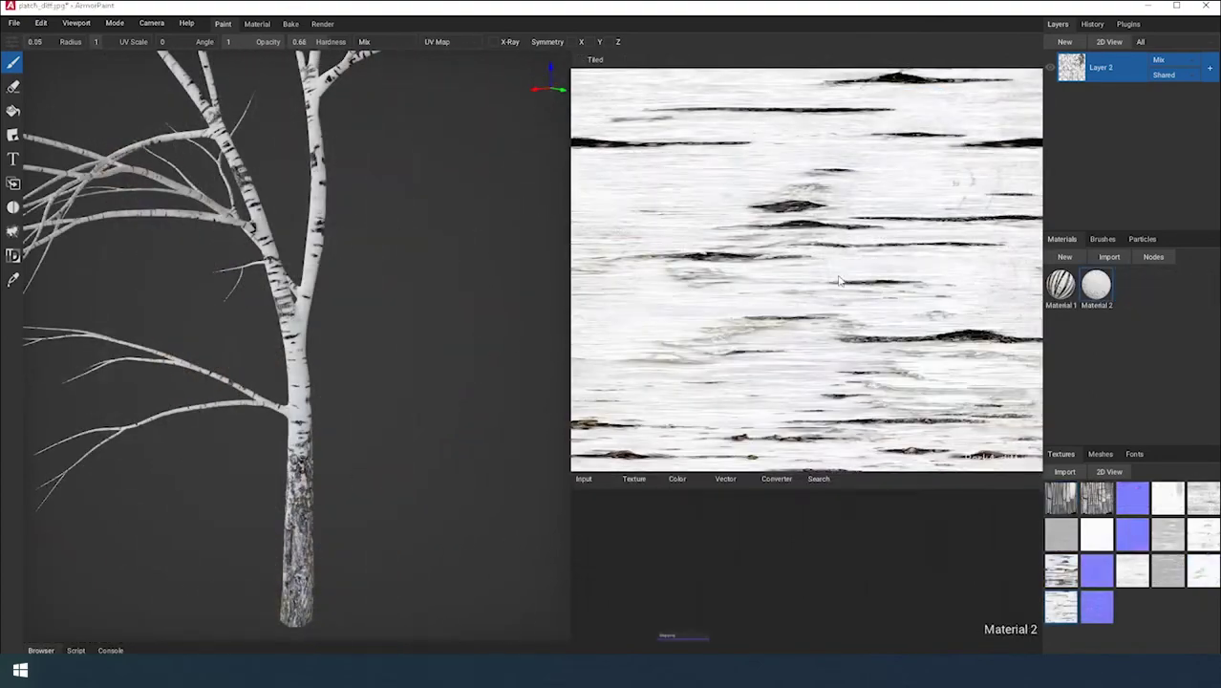
# Step: Add Bark4_diff.jpg as an image texture in Material 2, feeding it from the Mapping vector and linking its color to Base Color
pyautogui.scroll(-3, 837, 287)
pyautogui.scroll(2, 837, 287)
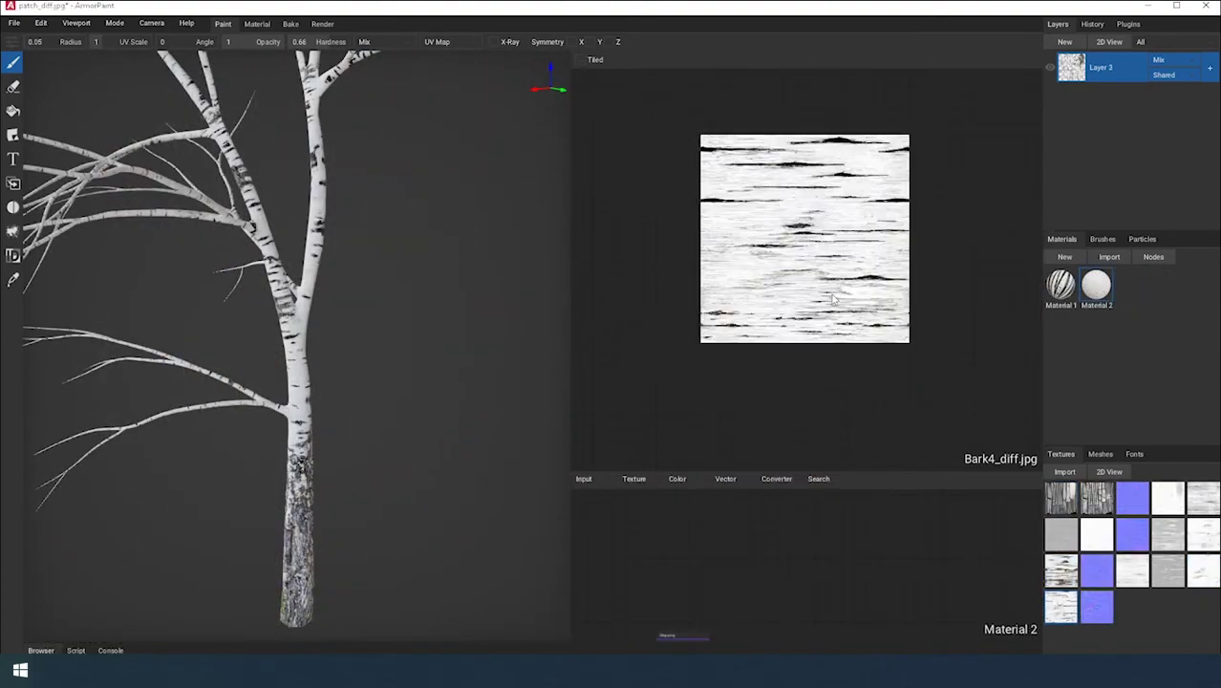
pyautogui.moveTo(831, 470); pyautogui.dragTo(831, 204)
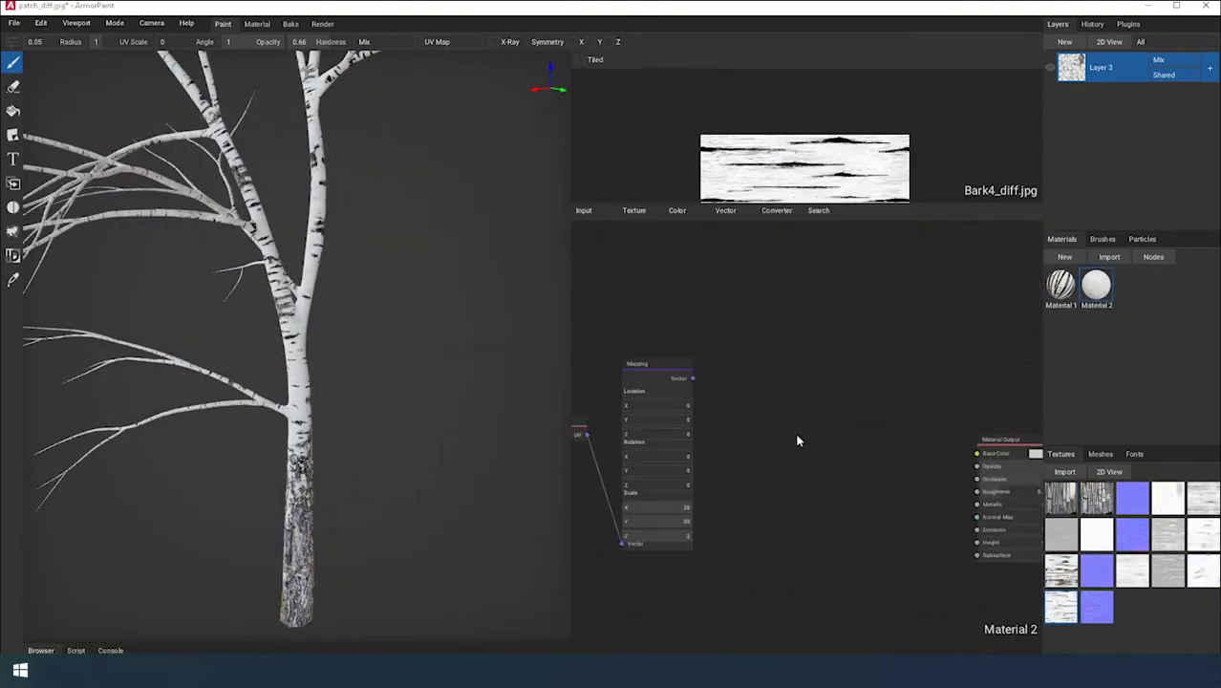
pyautogui.moveTo(1060, 608); pyautogui.dragTo(772, 361)
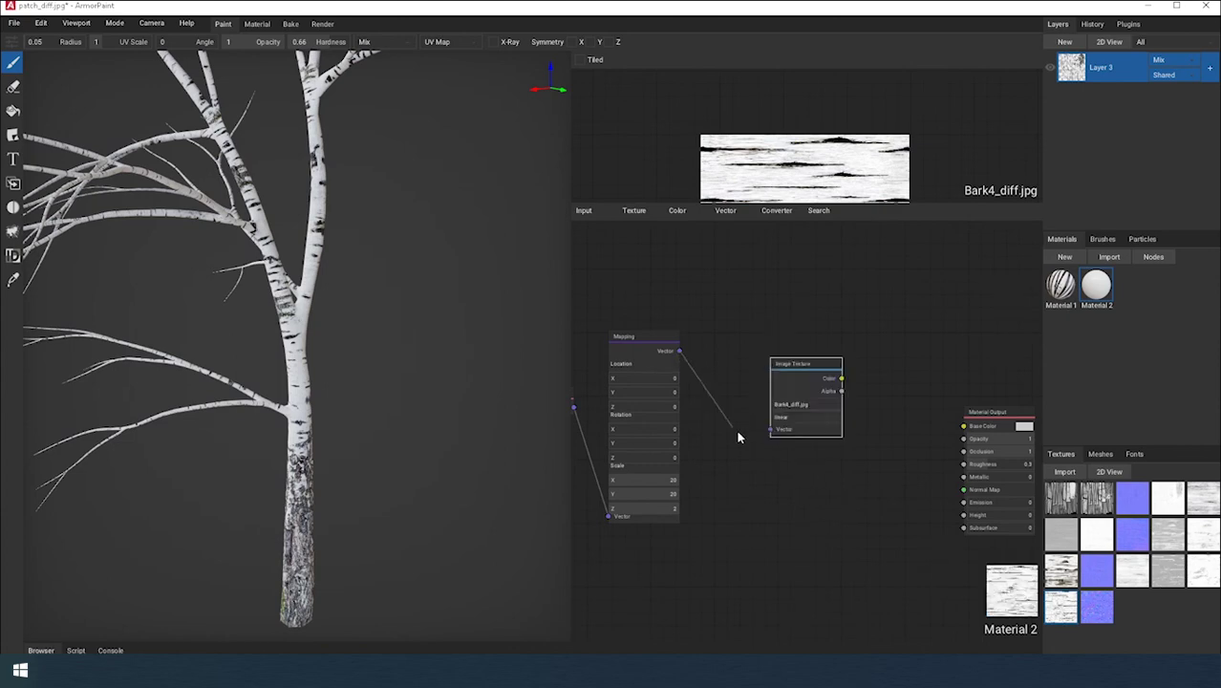
pyautogui.moveTo(733, 428); pyautogui.dragTo(766, 436)
pyautogui.moveTo(679, 350); pyautogui.dragTo(769, 429)
pyautogui.moveTo(924, 433); pyautogui.dragTo(963, 426)
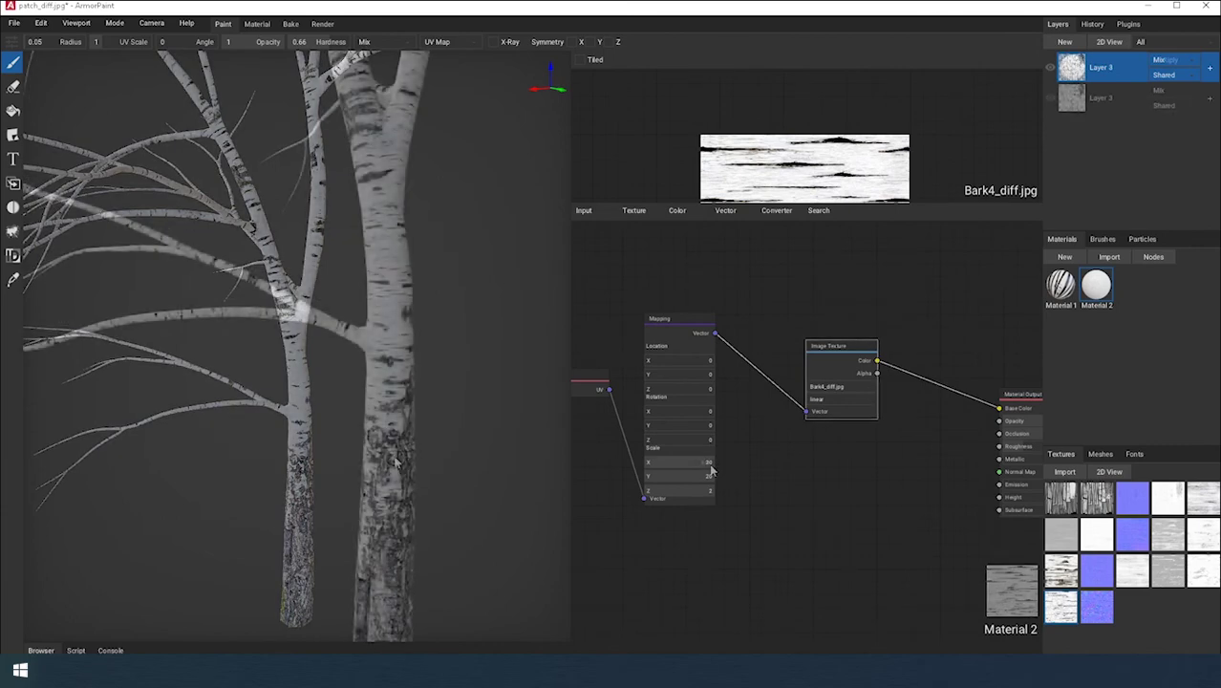
# Step: Add a black mask to the Multiply layer Layer 4 and invert it to white
pyautogui.scroll(3, 386, 449)
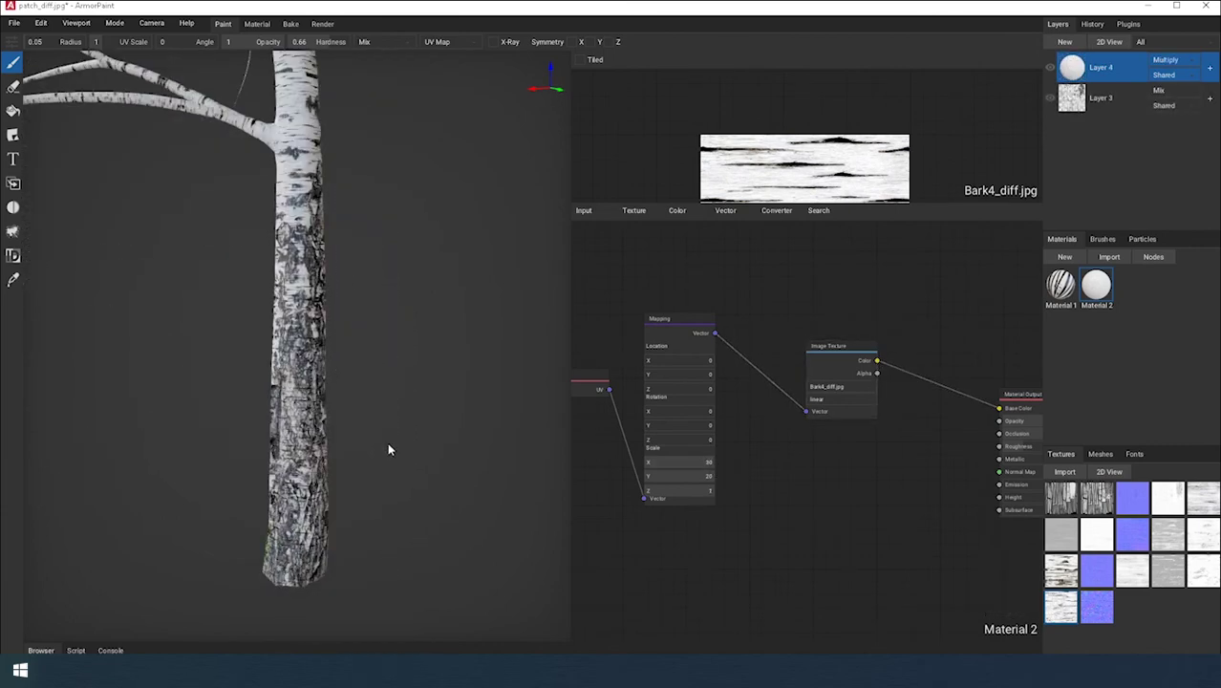
pyautogui.rightClick(1077, 73)
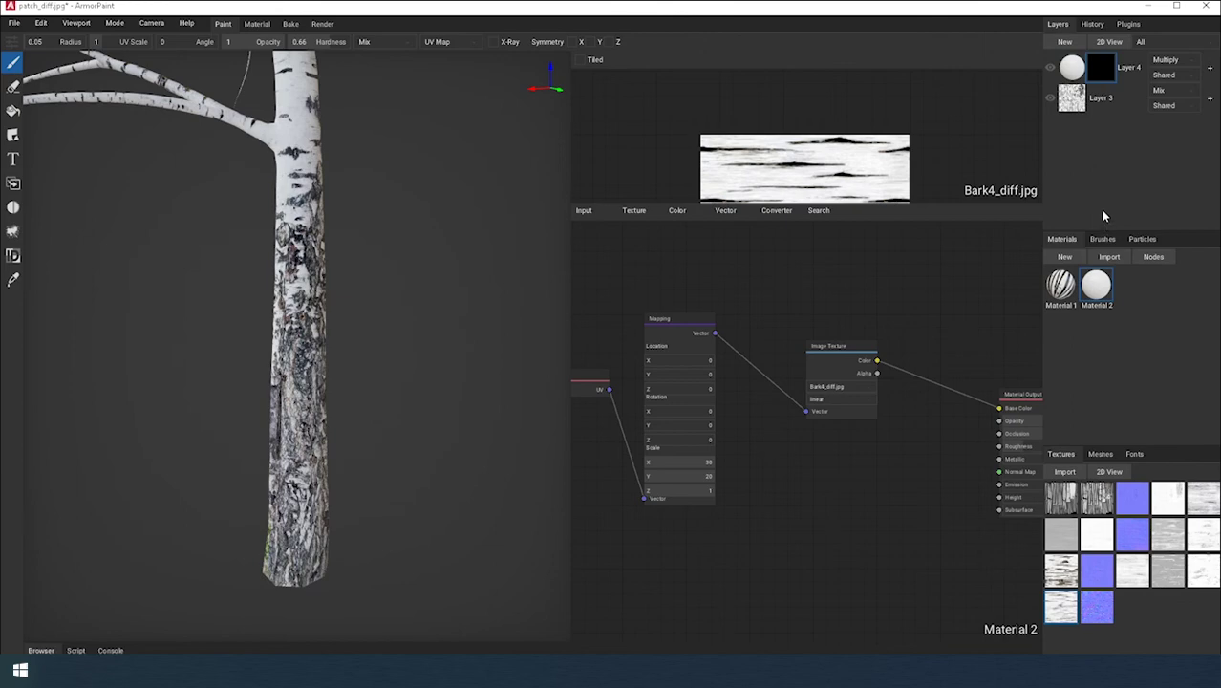
pyautogui.rightClick(1098, 74)
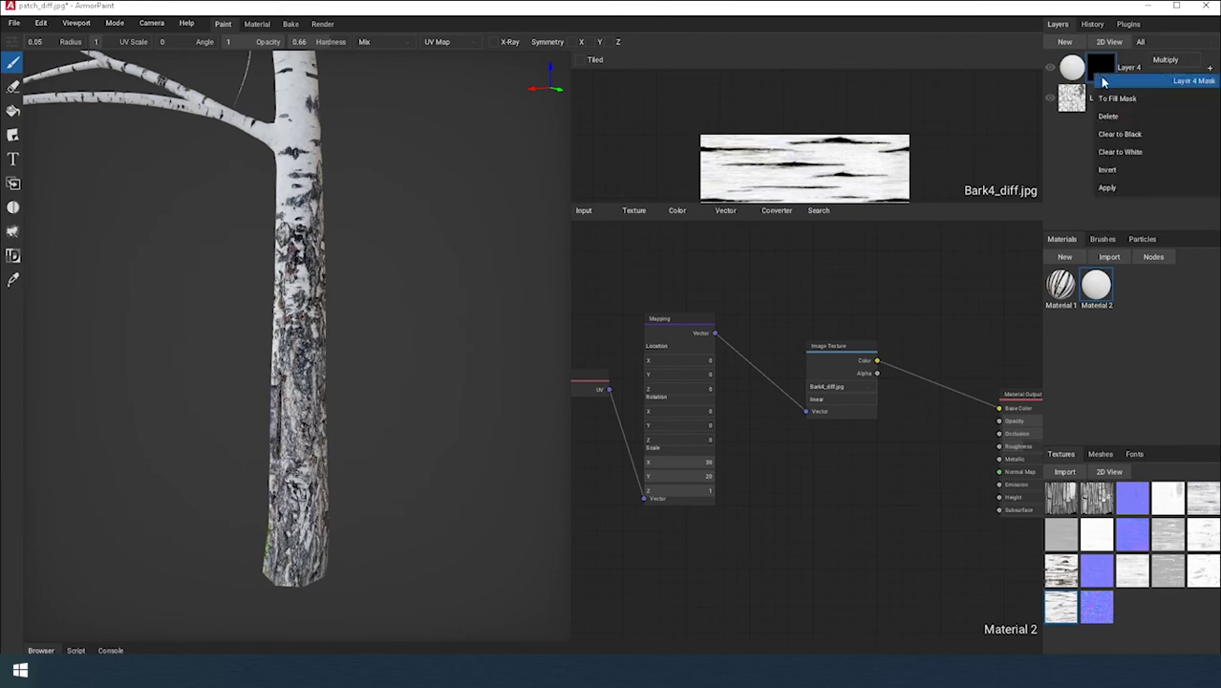
pyautogui.click(1108, 171)
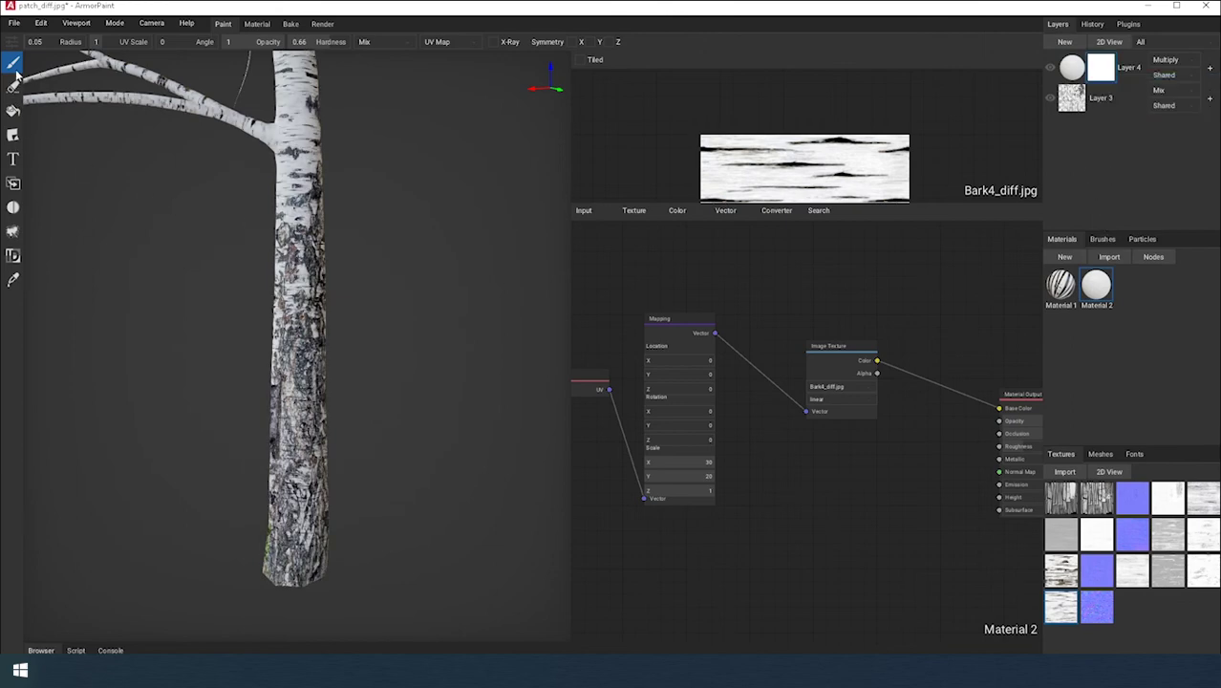
# Step: Create Material 3 with a black RGB color feeding Base Color, and limit Layer 4's channels to Base Color only
pyautogui.click(1064, 258)
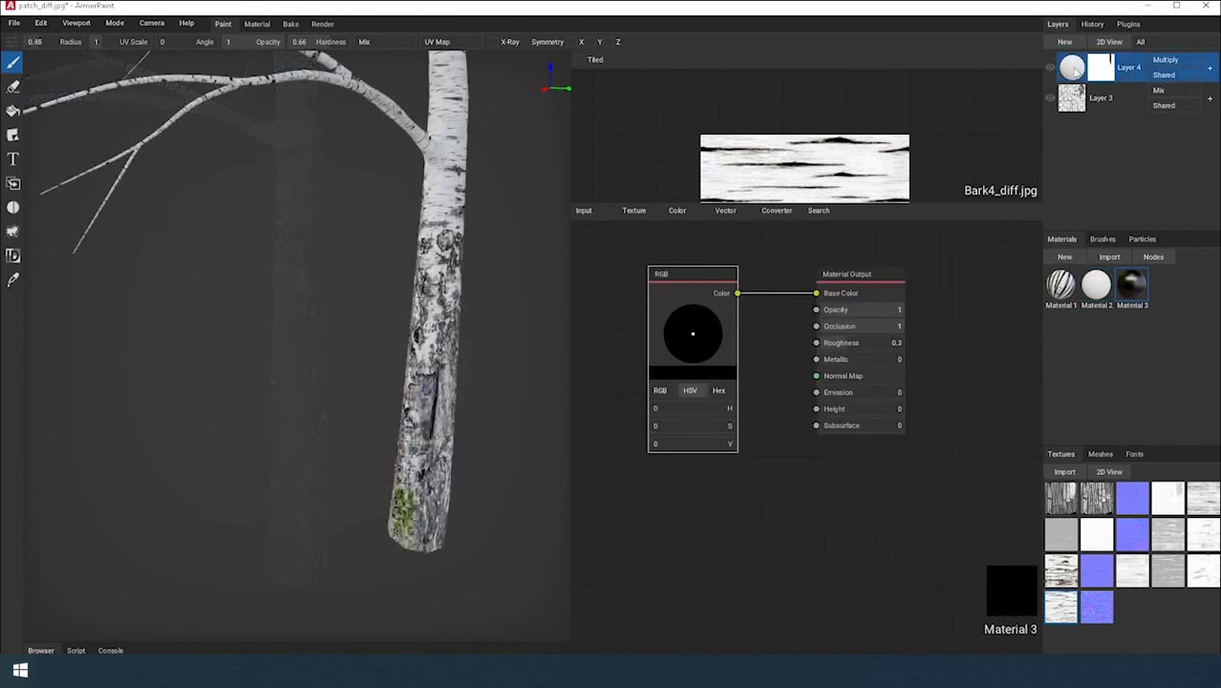
pyautogui.rightClick(1073, 68)
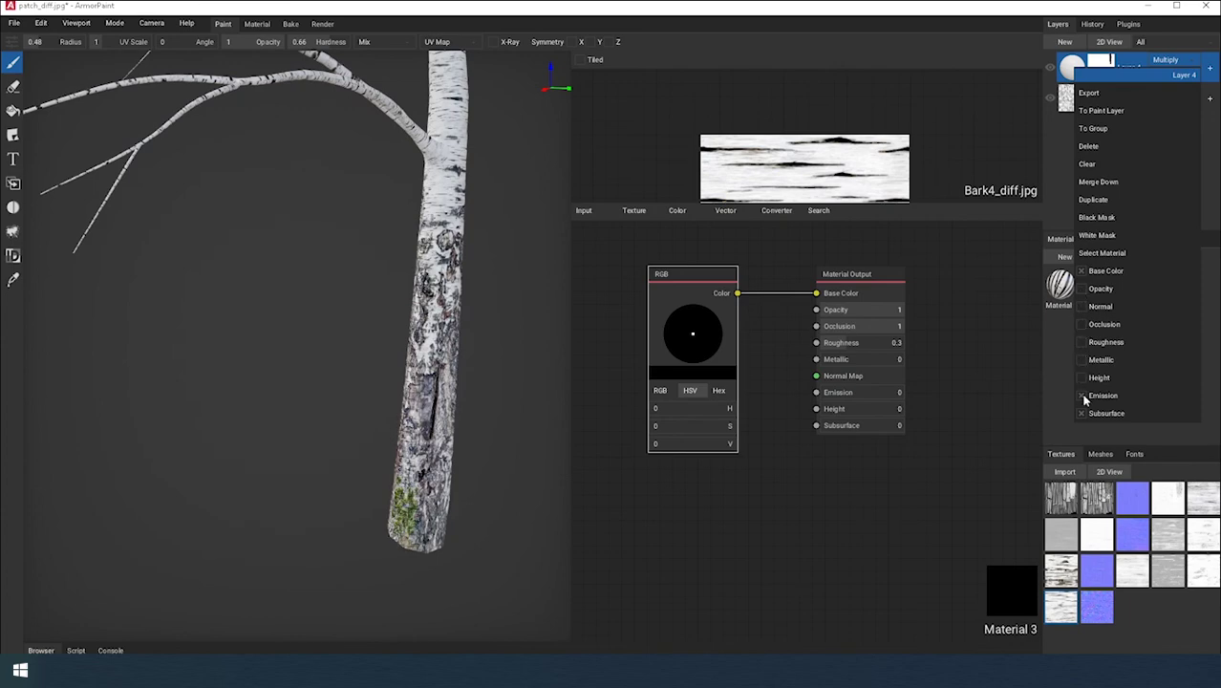
pyautogui.click(382, 436)
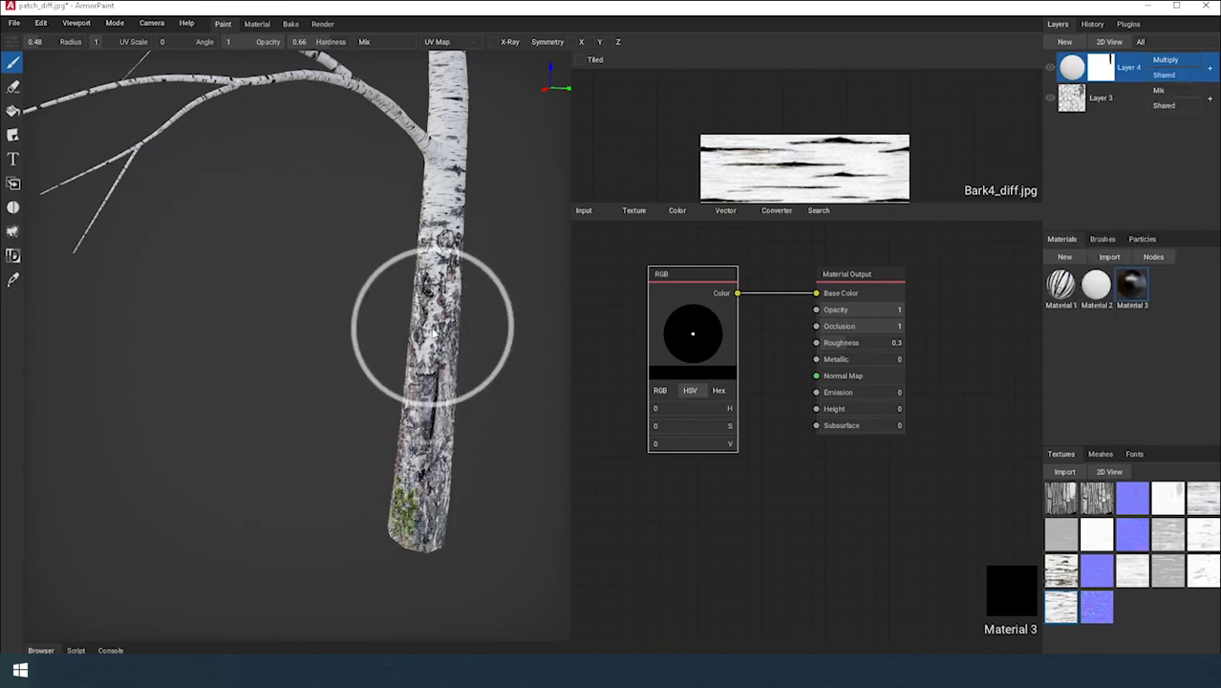
# Step: Paint black on Layer 4's mask around the lower trunk to hide the Multiply bark there, using brush radii of 0.48 and 0.27
pyautogui.moveTo(435, 415); pyautogui.dragTo(367, 415, button='right')
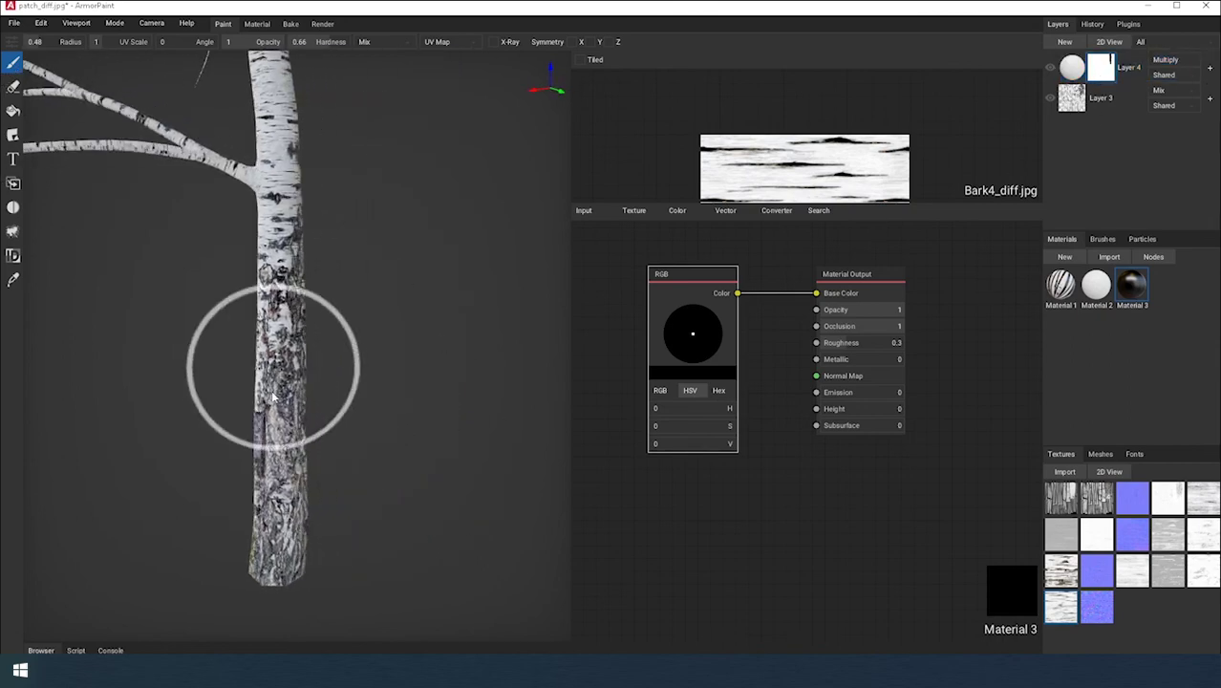
pyautogui.moveTo(302, 286)
pyautogui.mouseDown(button='right')
pyautogui.moveTo(318, 403)
pyautogui.moveTo(396, 400)
pyautogui.moveTo(370, 389)
pyautogui.mouseUp(button='right')
pyautogui.moveTo(358, 287)
pyautogui.mouseDown(button='right')
pyautogui.moveTo(427, 395)
pyautogui.moveTo(340, 409)
pyautogui.moveTo(229, 488)
pyautogui.mouseUp(button='right')
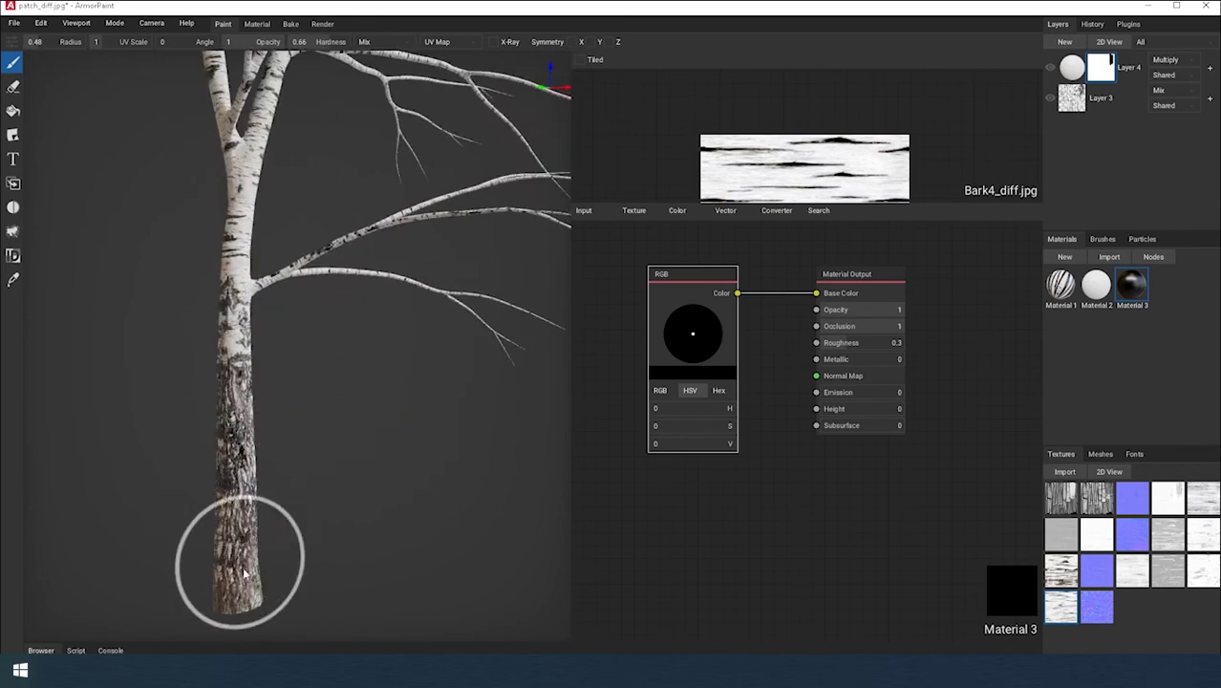
pyautogui.moveTo(239, 436); pyautogui.dragTo(342, 439, button='right')
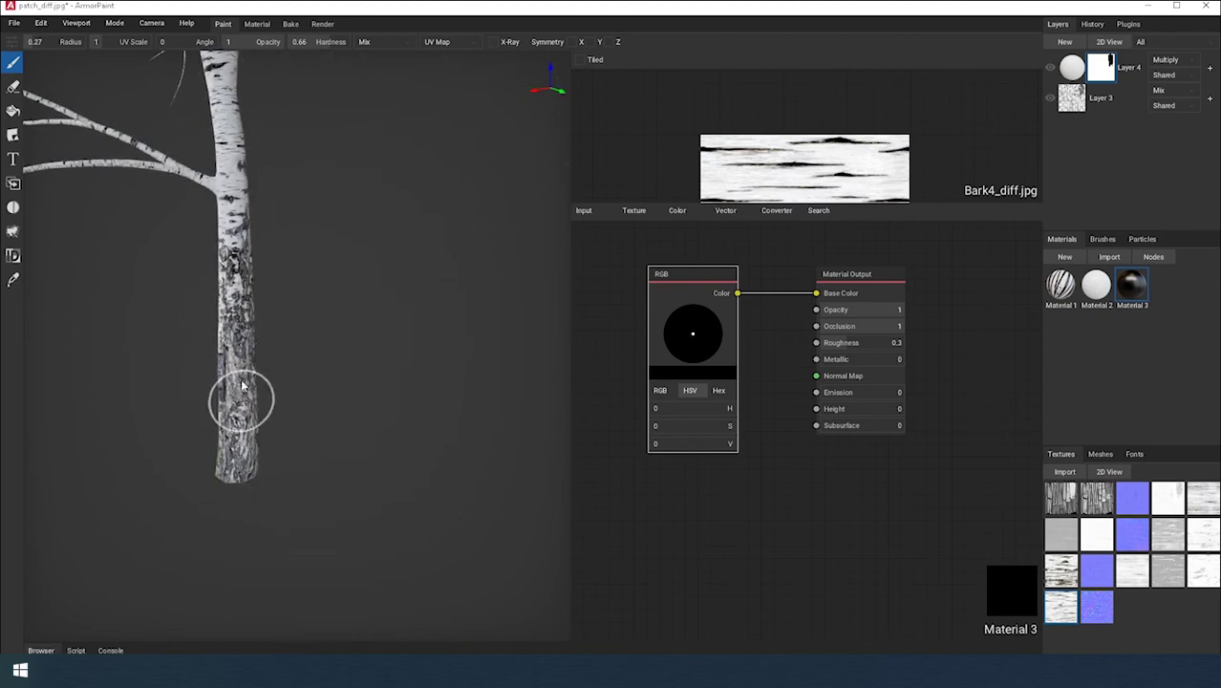
pyautogui.moveTo(240, 287); pyautogui.dragTo(267, 381, button='middle')
pyautogui.scroll(-8, 267, 378)
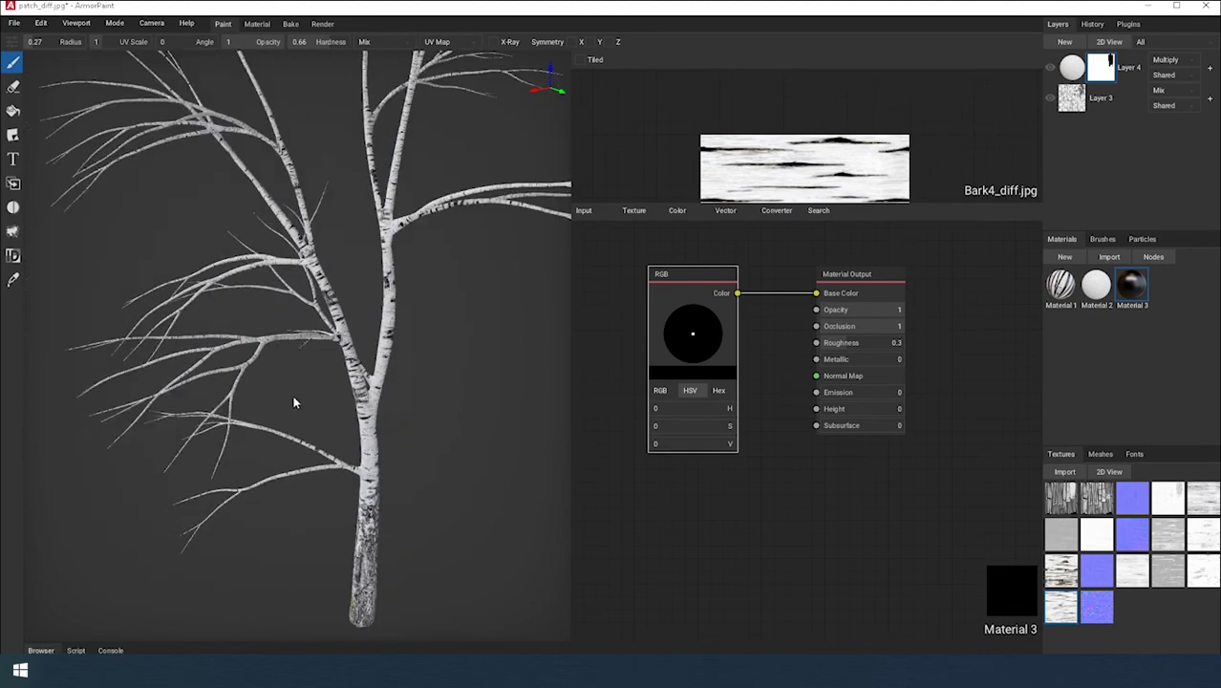
pyautogui.scroll(8, 409, 369)
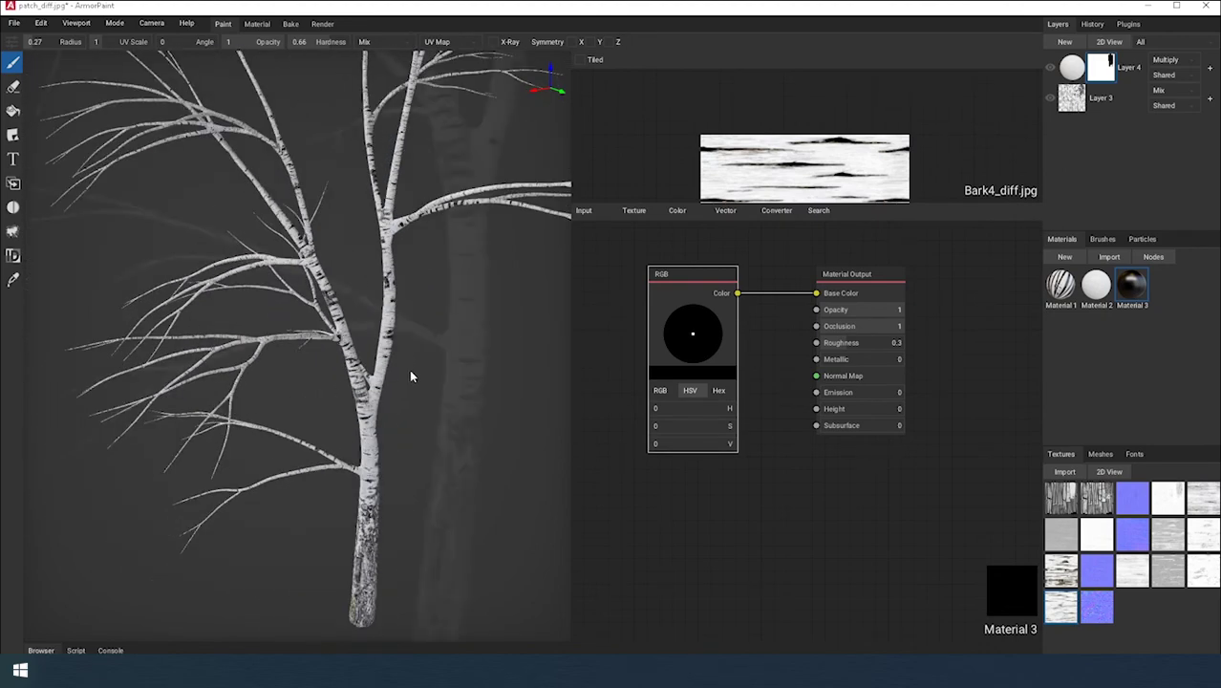
# Step: Apply Layer 4's mask to the layer and convert Layer 4 to a paint layer
pyautogui.rightClick(1101, 67)
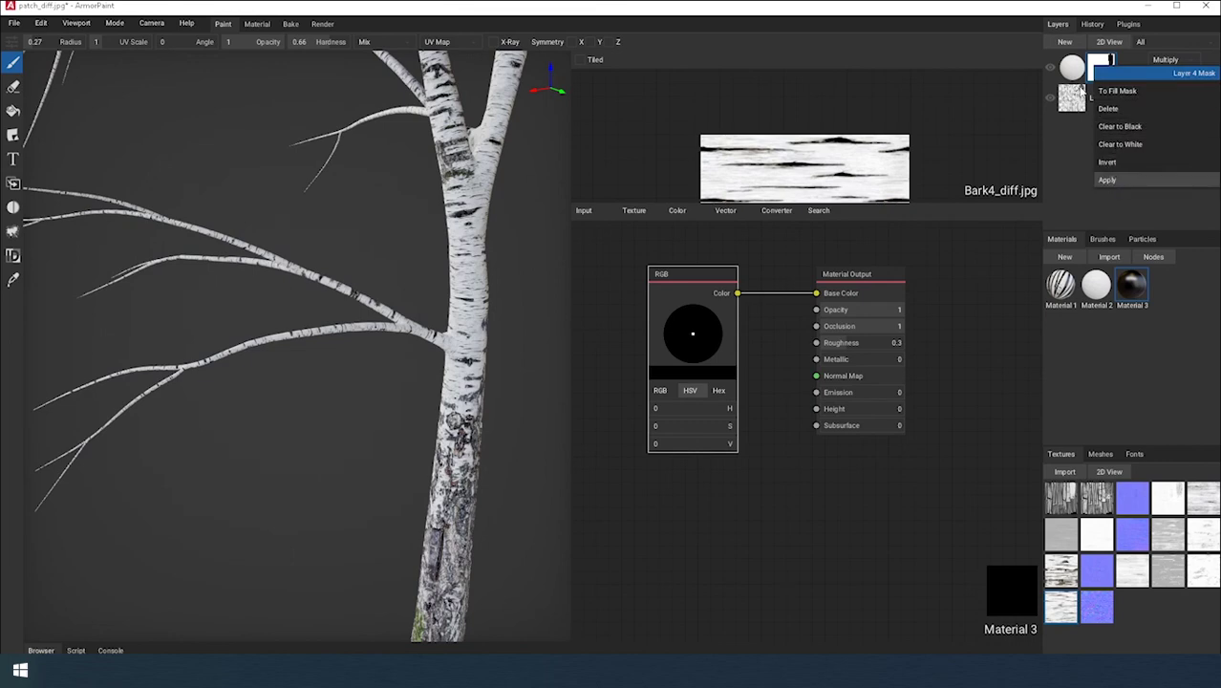
pyautogui.click(1106, 180)
pyautogui.rightClick(1082, 73)
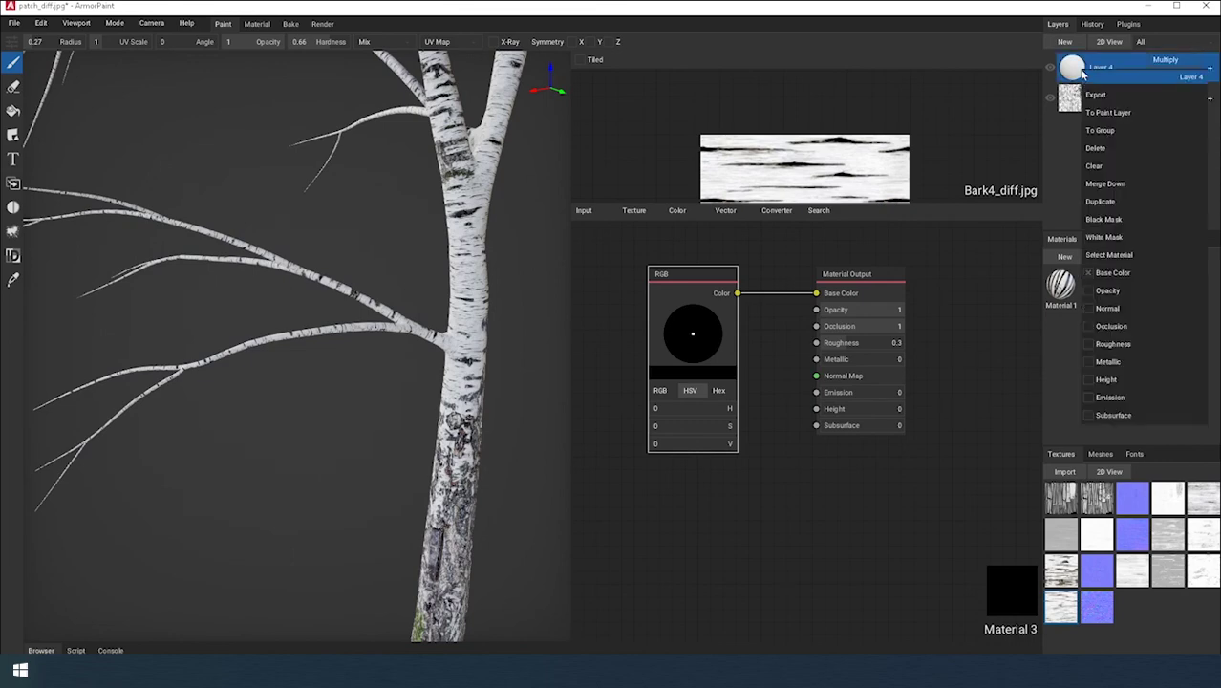
pyautogui.click(1107, 112)
# Step: Merge the Multiply layer Layer 4 down into Layer 3
pyautogui.rightClick(1069, 76)
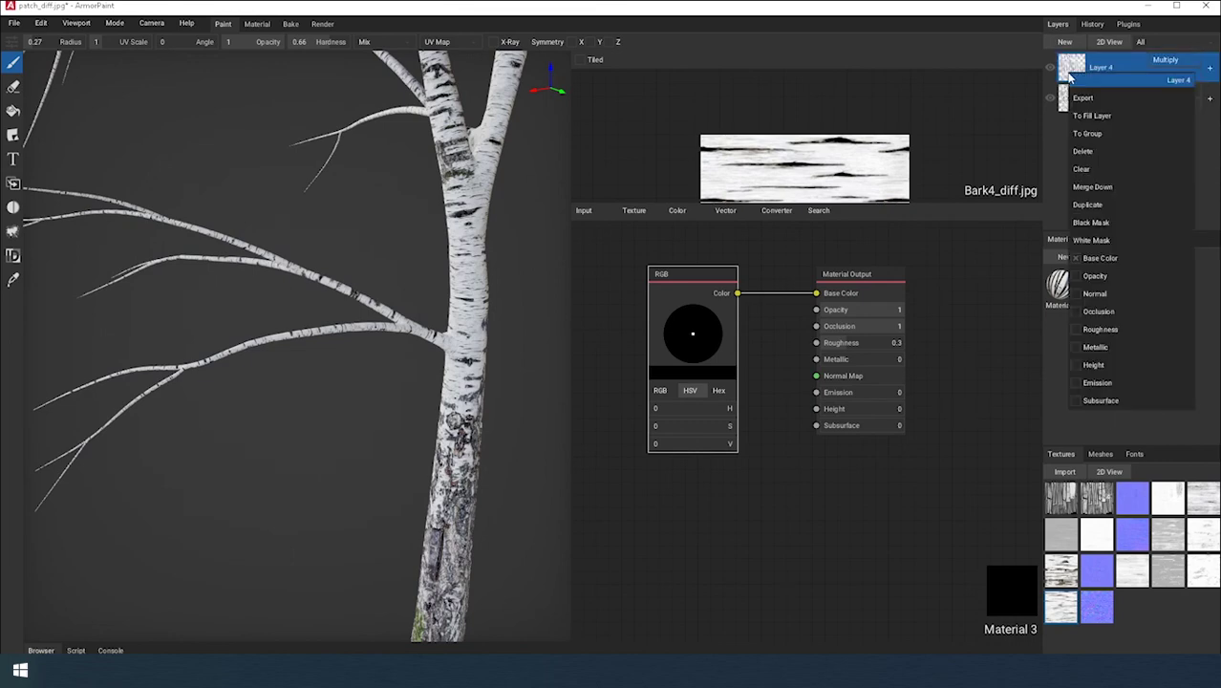
pyautogui.click(1091, 187)
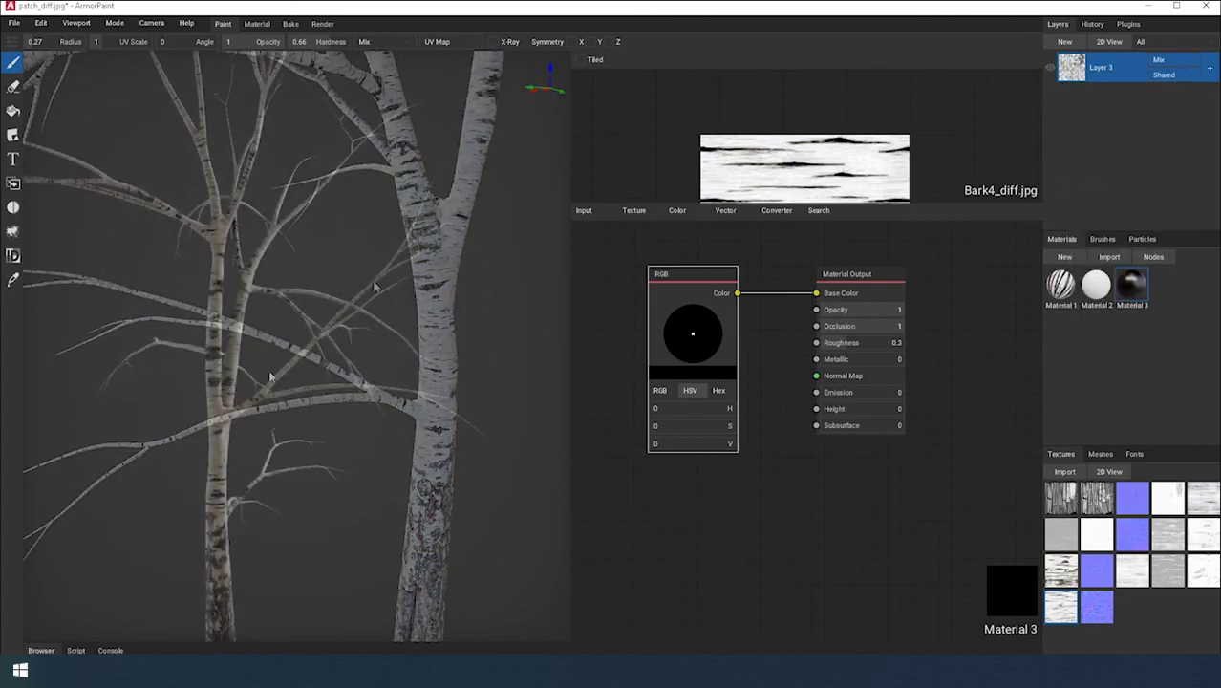